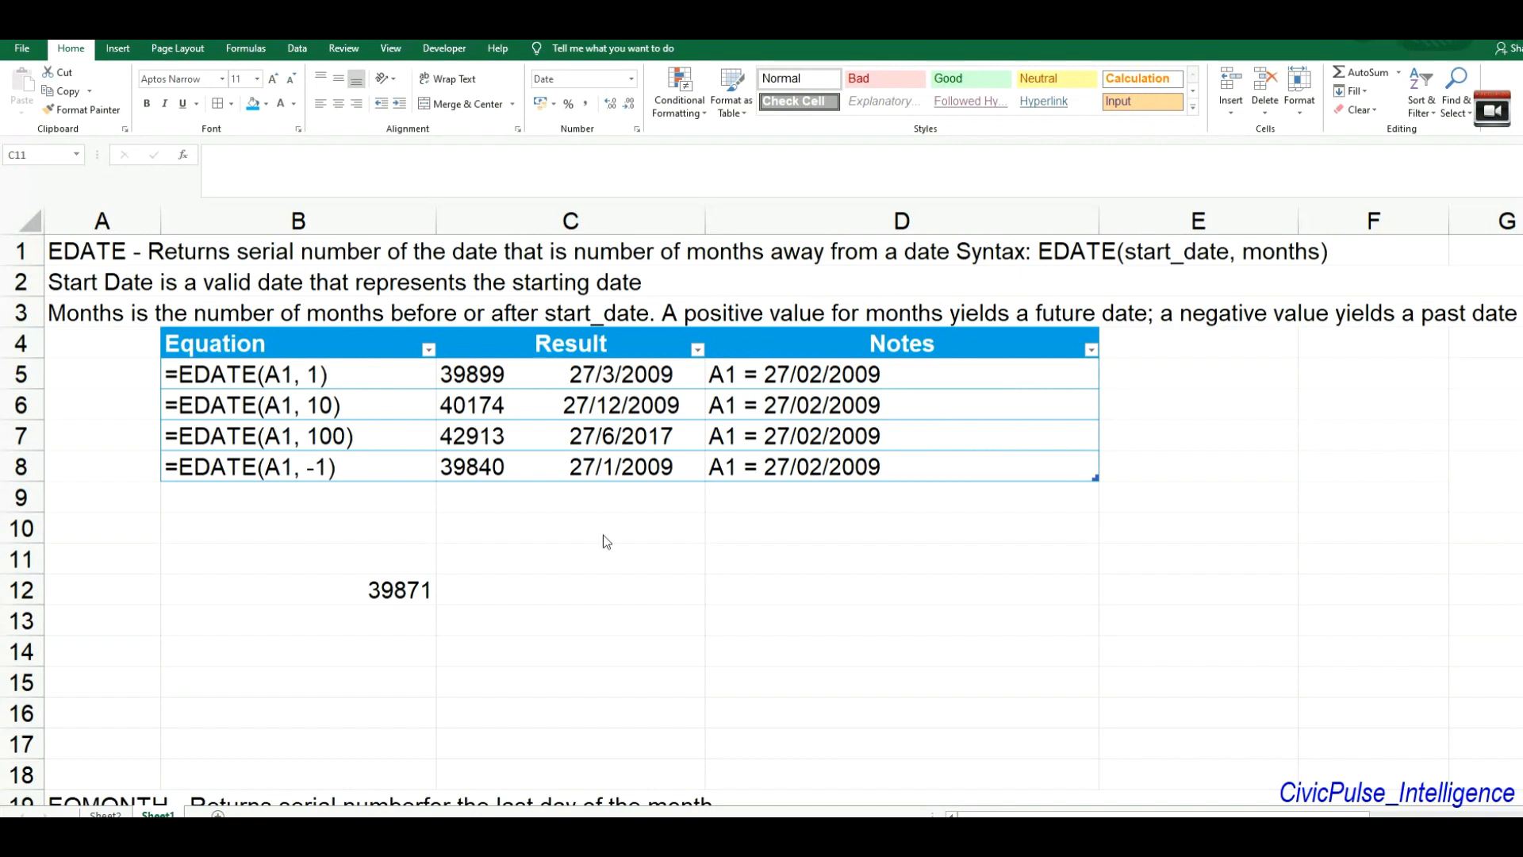
{"action": "left_click", "coordinate": [572, 528]}
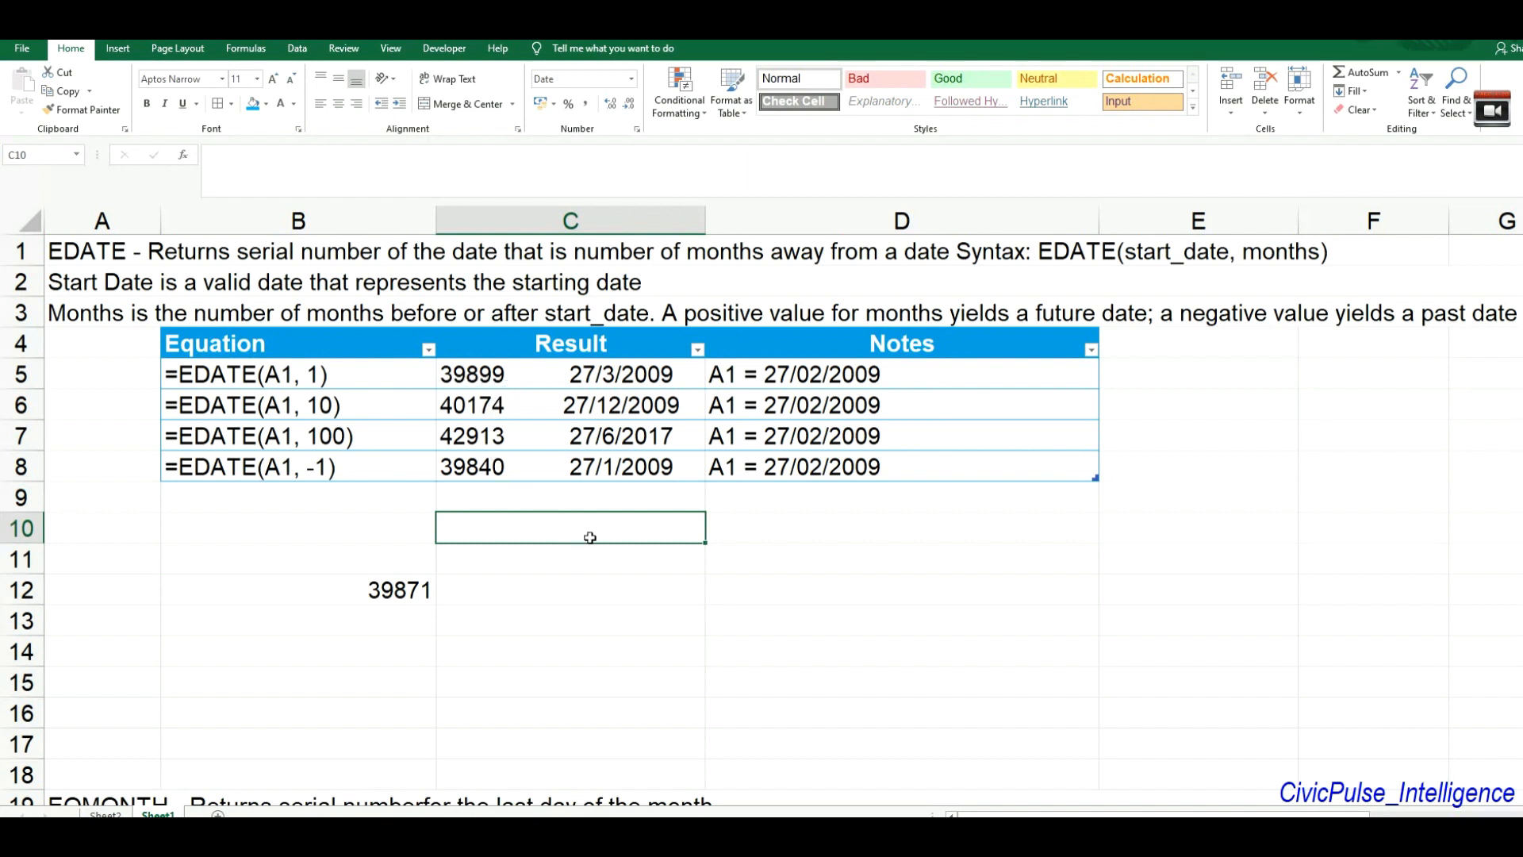
{"action": "type", "text": "="}
{"action": "key", "text": "Left"}
{"action": "key", "text": "Left"}
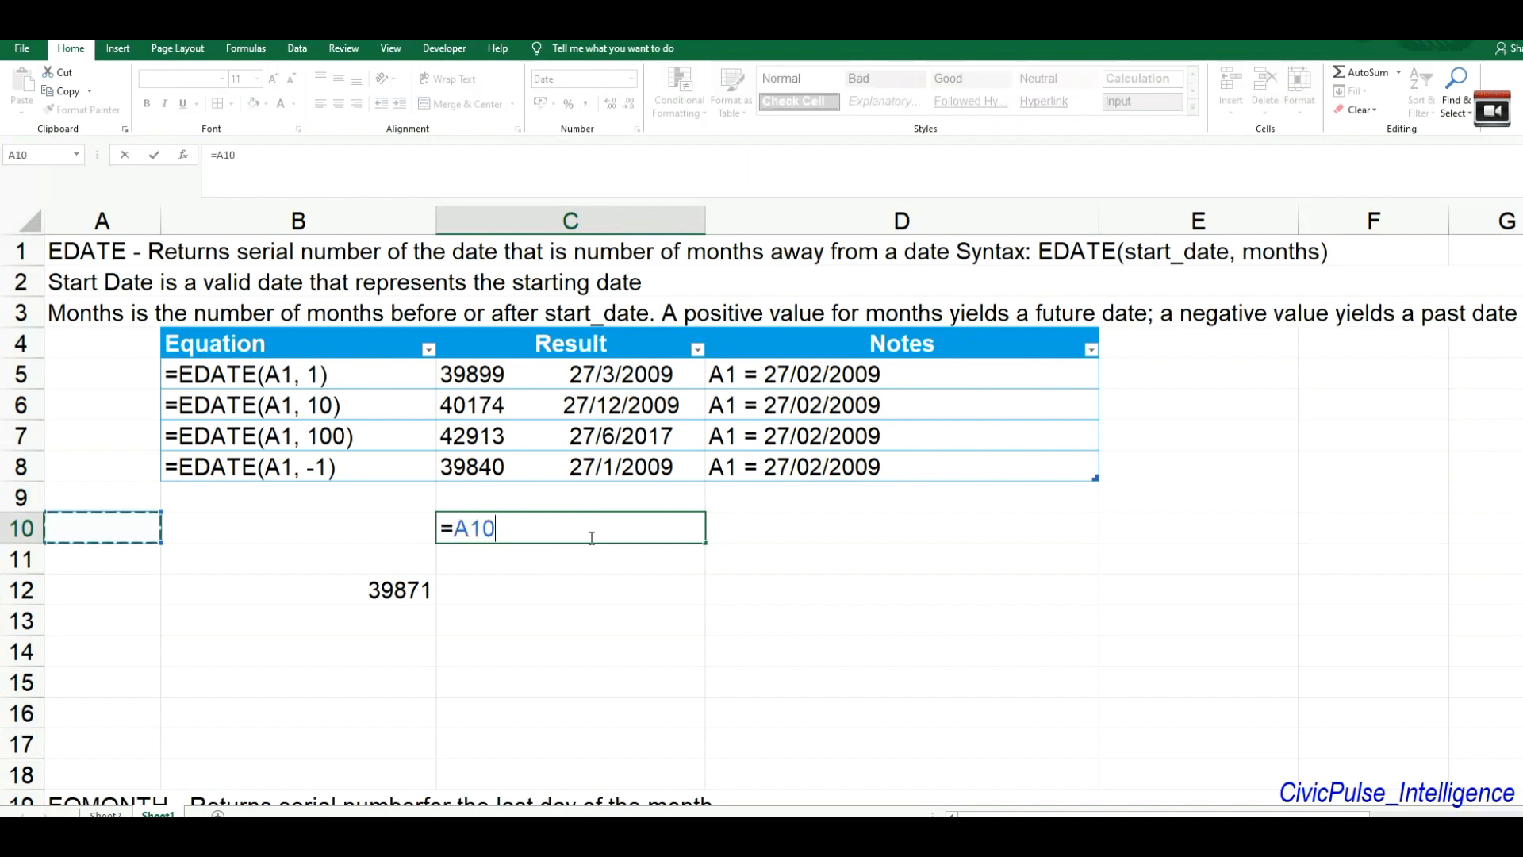
{"action": "key", "text": "F2"}
{"action": "key", "text": "BackSpace"}
{"action": "key", "text": "BackSpace"}
{"action": "key", "text": "BackSpace"}
{"action": "key", "text": "BackSpace"}
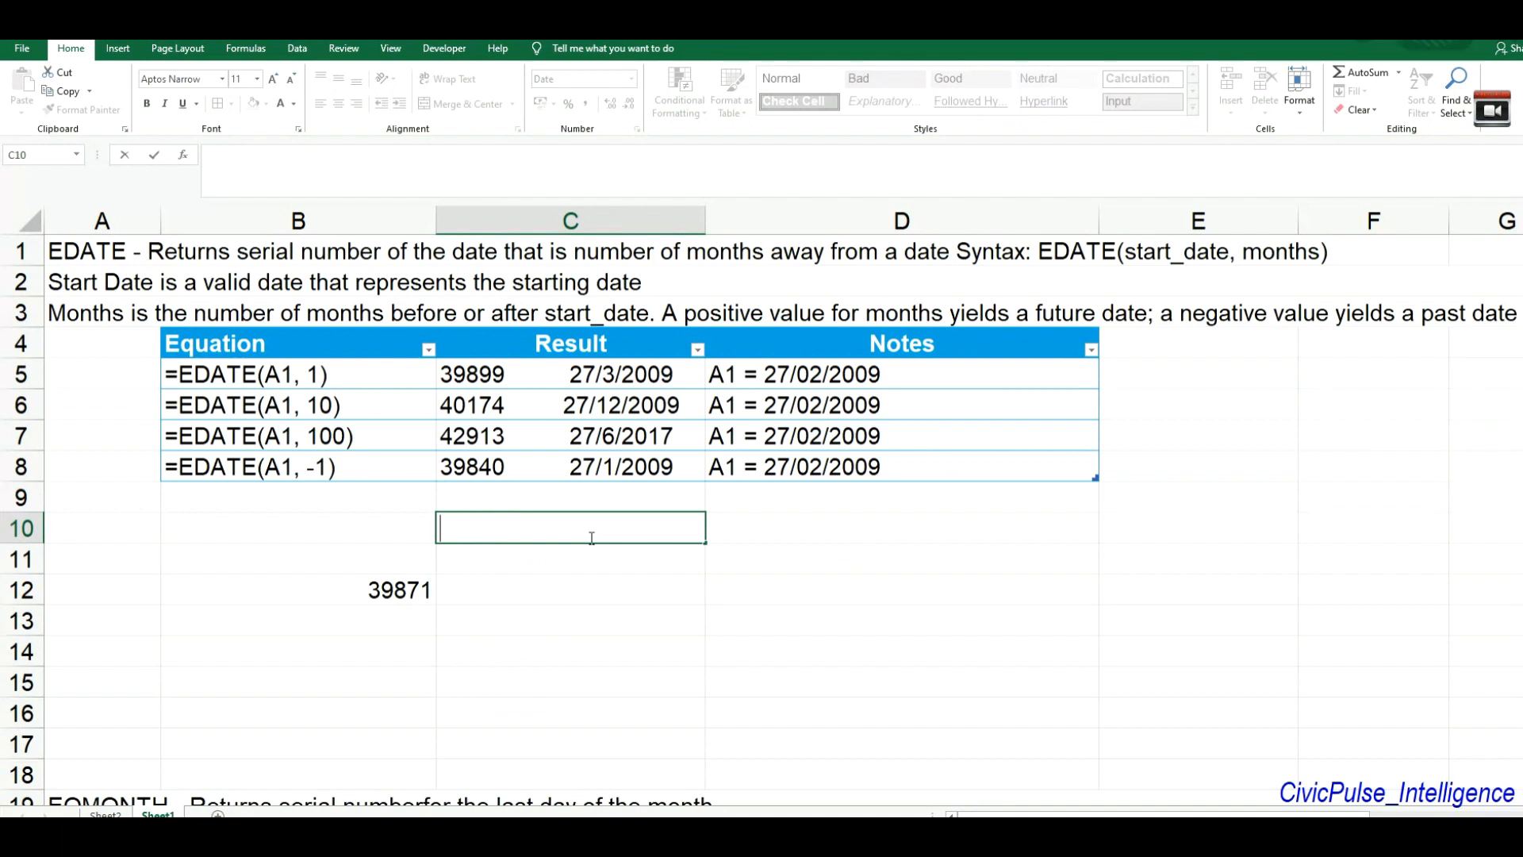
- Enter the date 27/02/2009 in cell C10
{"action": "type", "text": "27/02/200"}
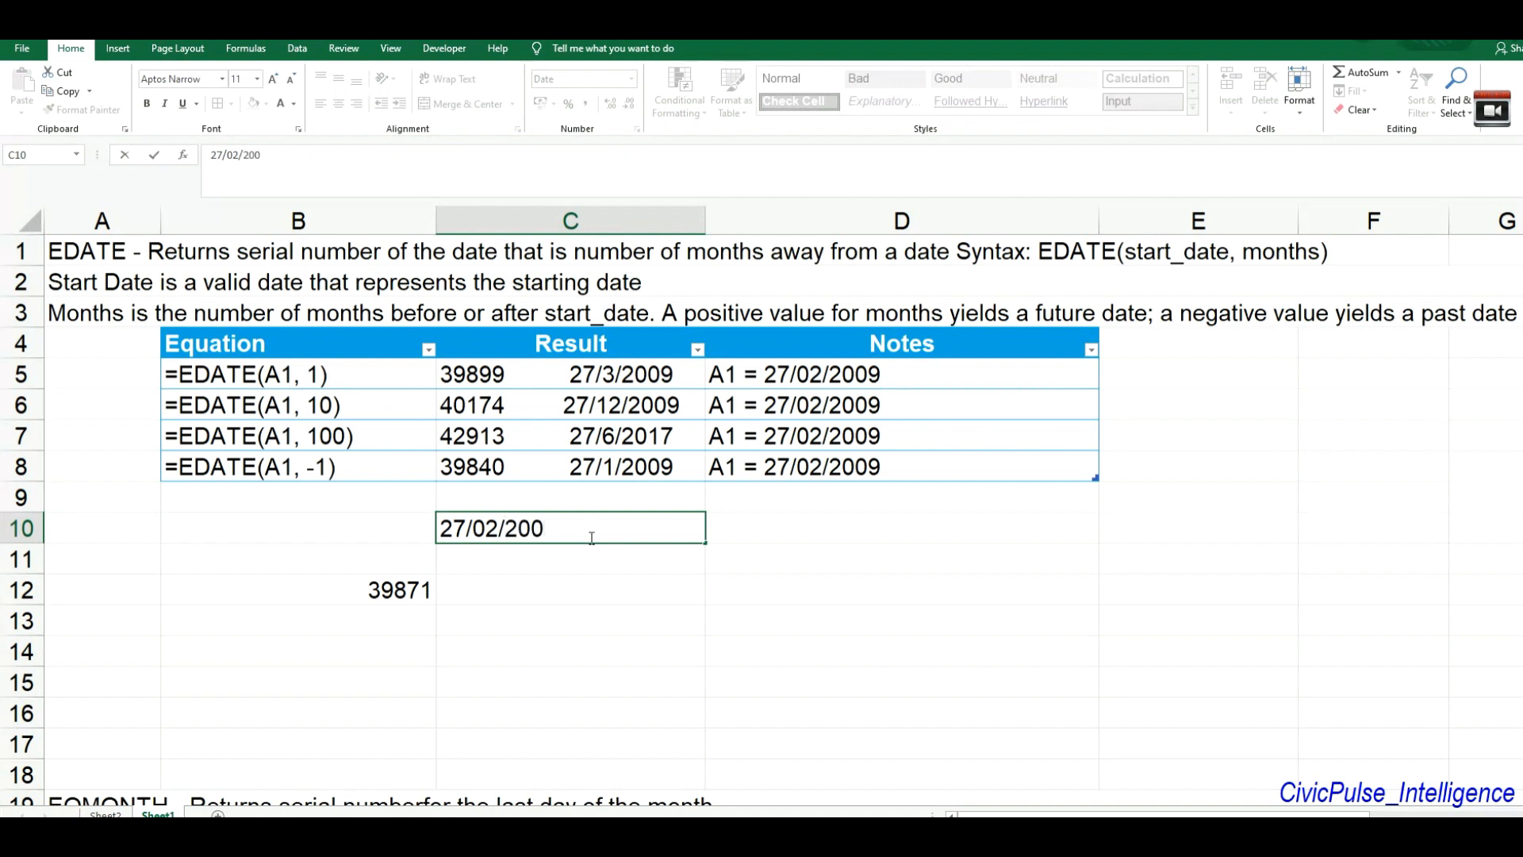
{"action": "type", "text": "9"}
{"action": "key", "text": "Return"}
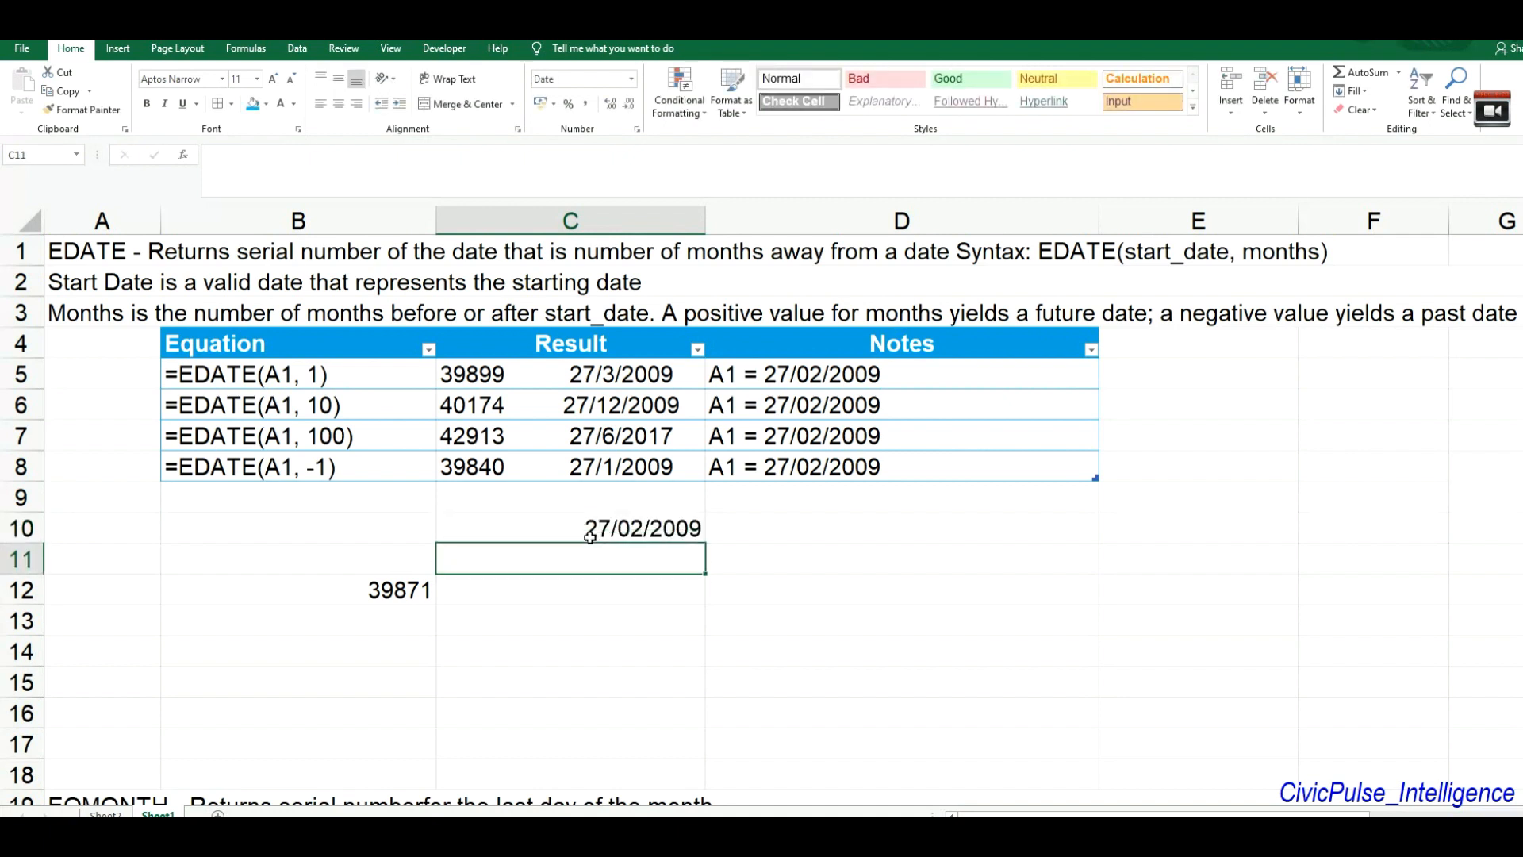
- Enter the formula =EDATE(C10,1) in cell C11 to get the date one month after C10
{"action": "type", "text": "=edate"}
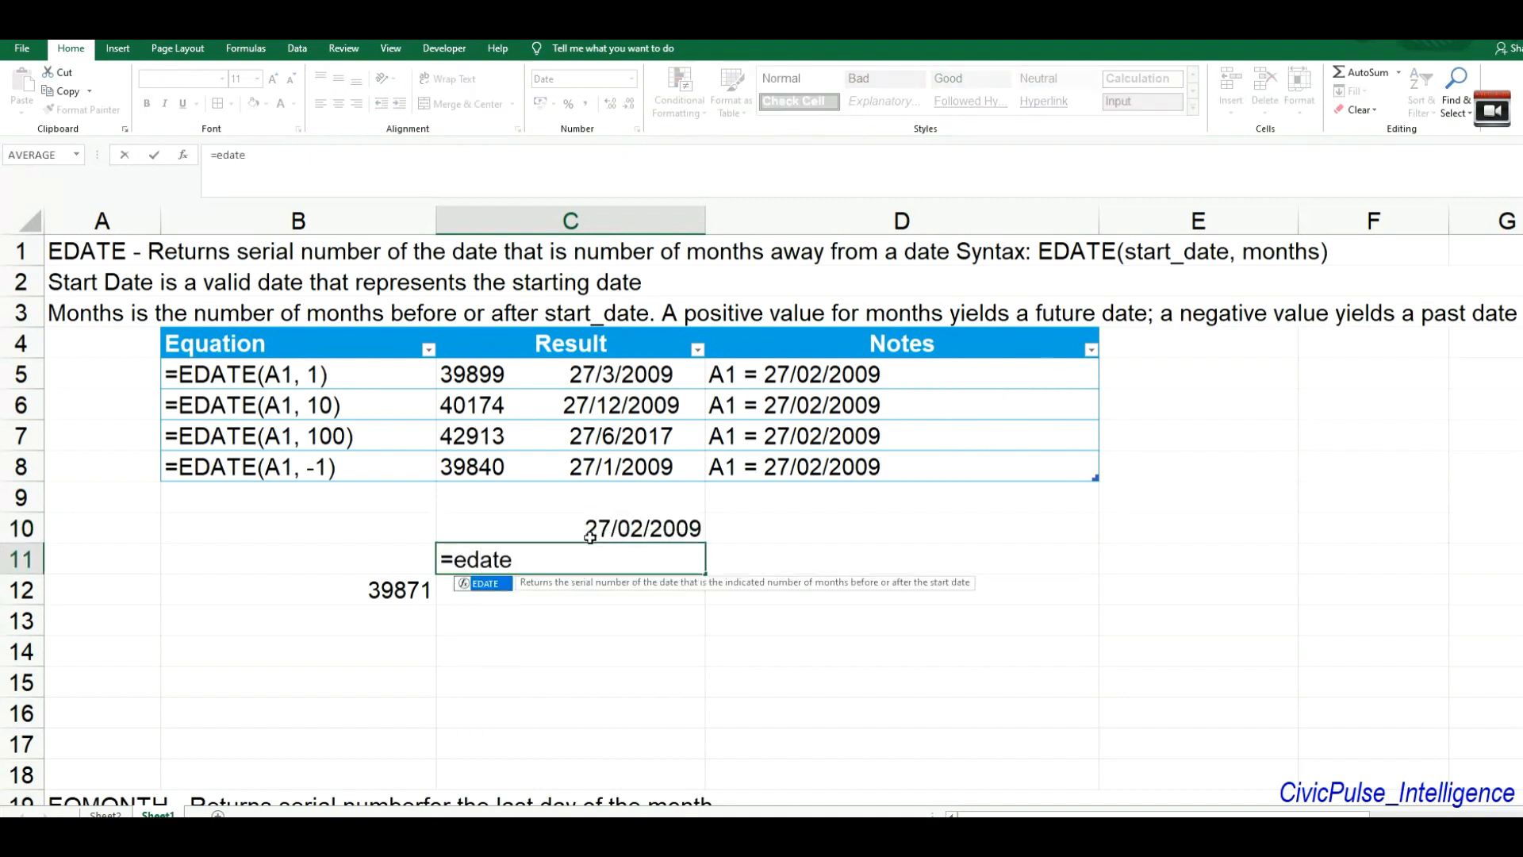
{"action": "type", "text": "("}
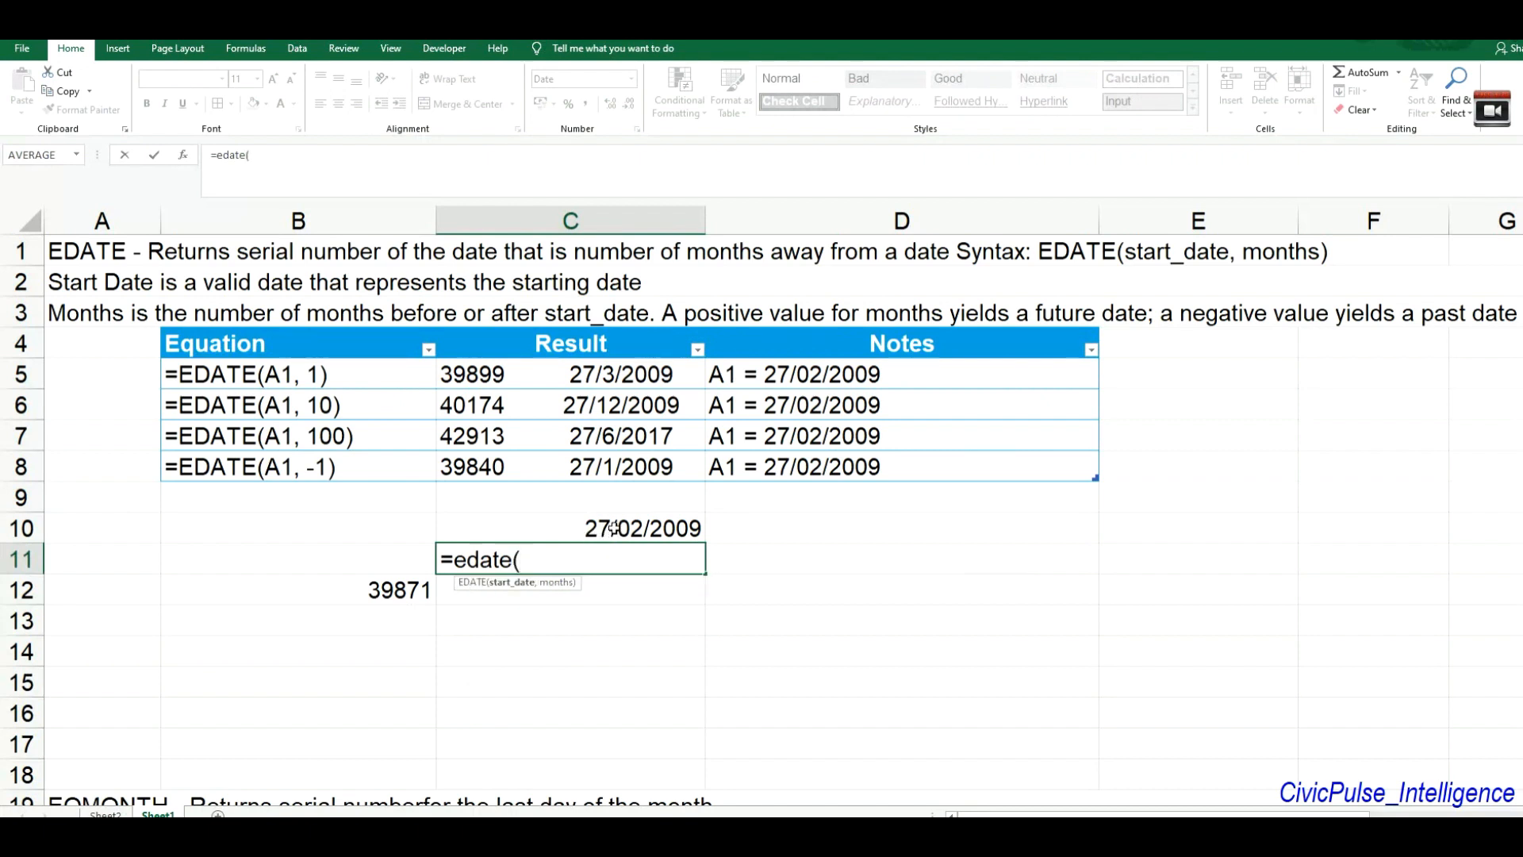
{"action": "left_click", "coordinate": [613, 528]}
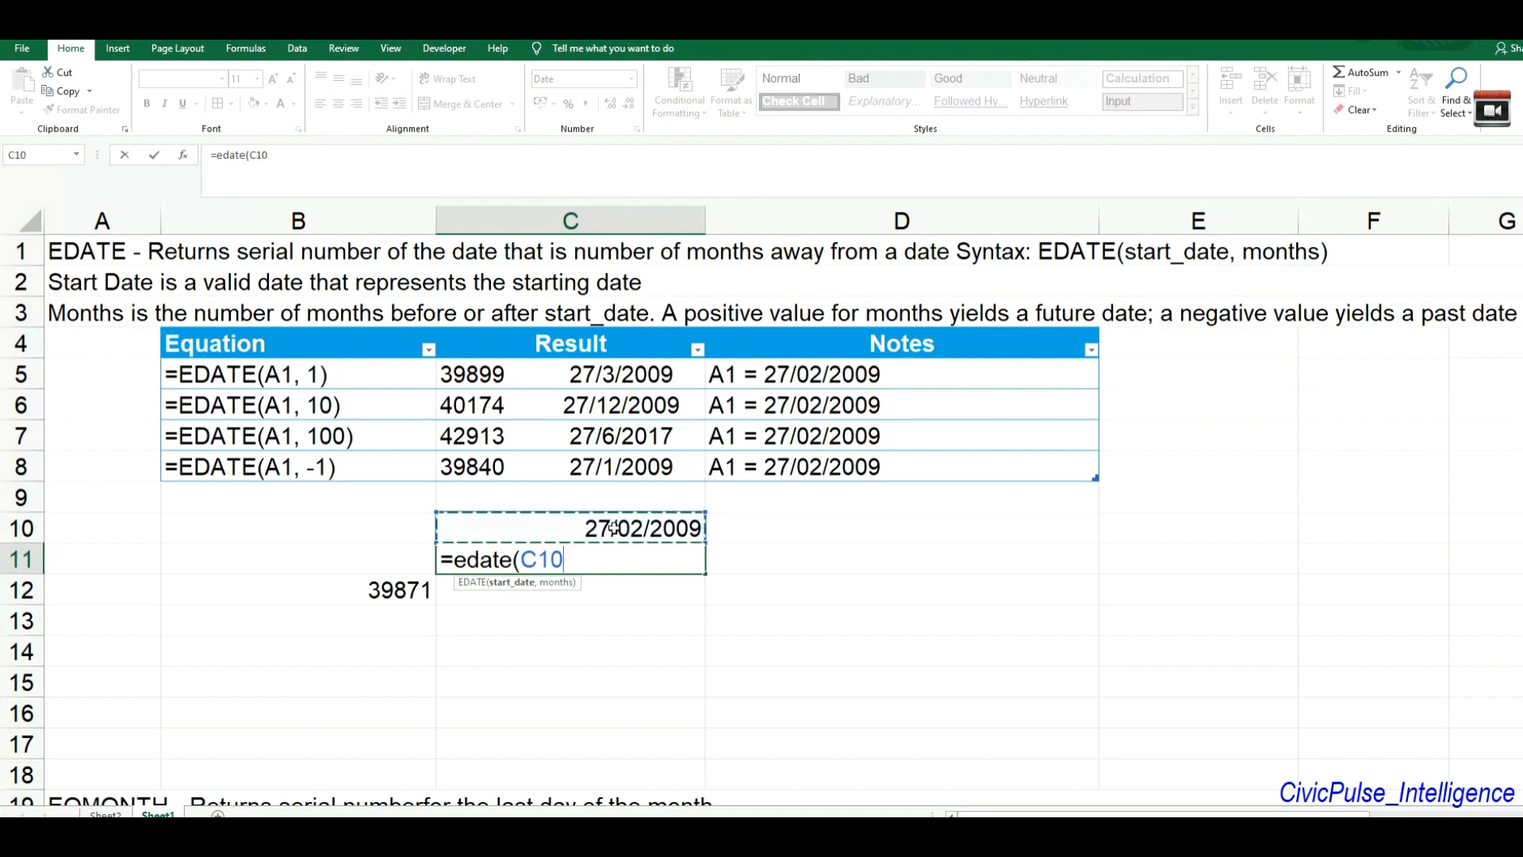
{"action": "type", "text": ","}
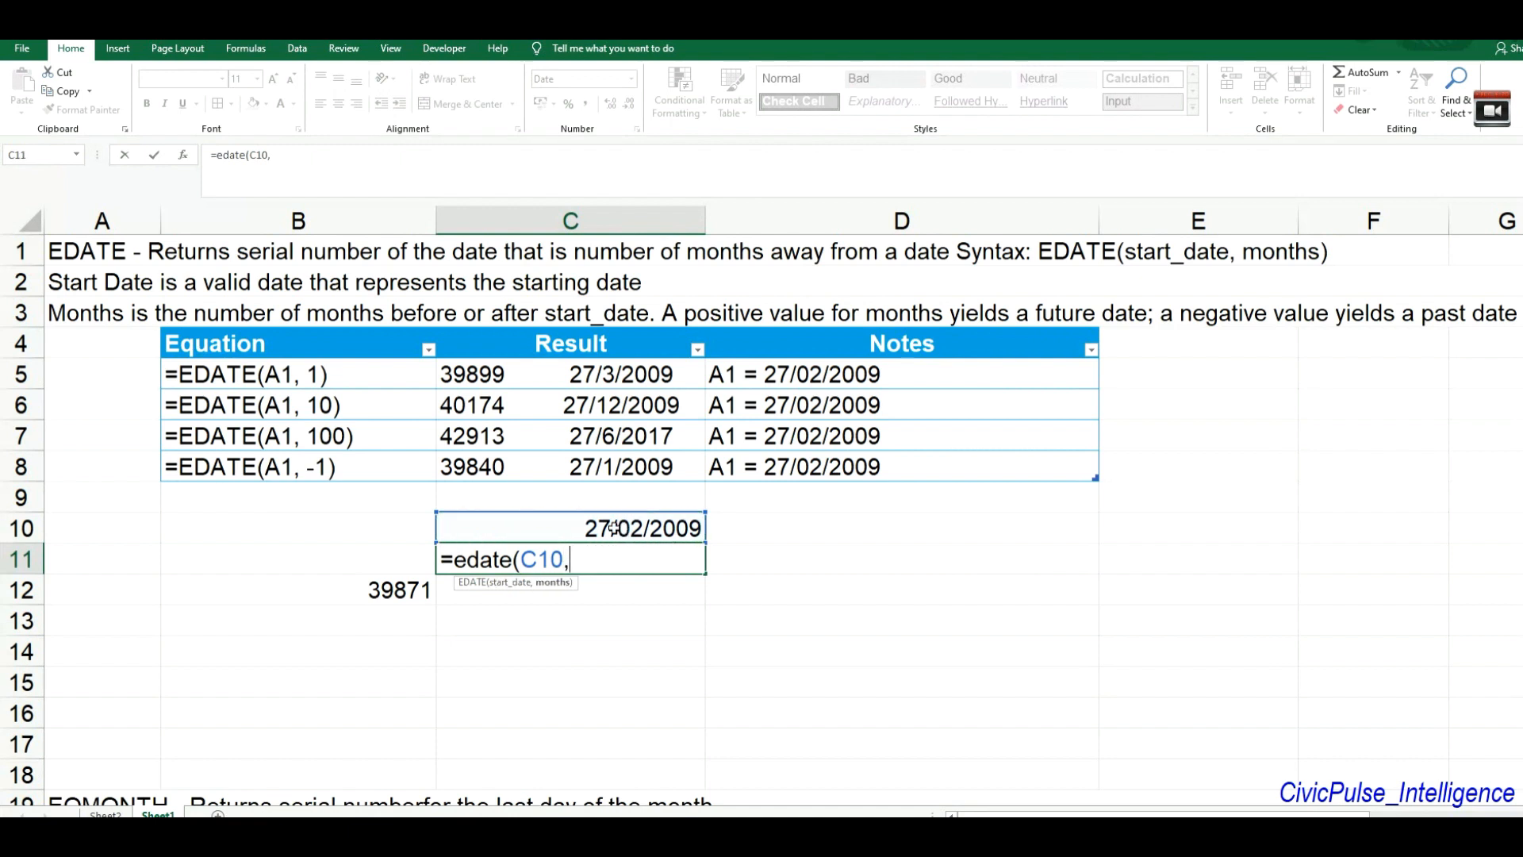
{"action": "type", "text": "1)"}
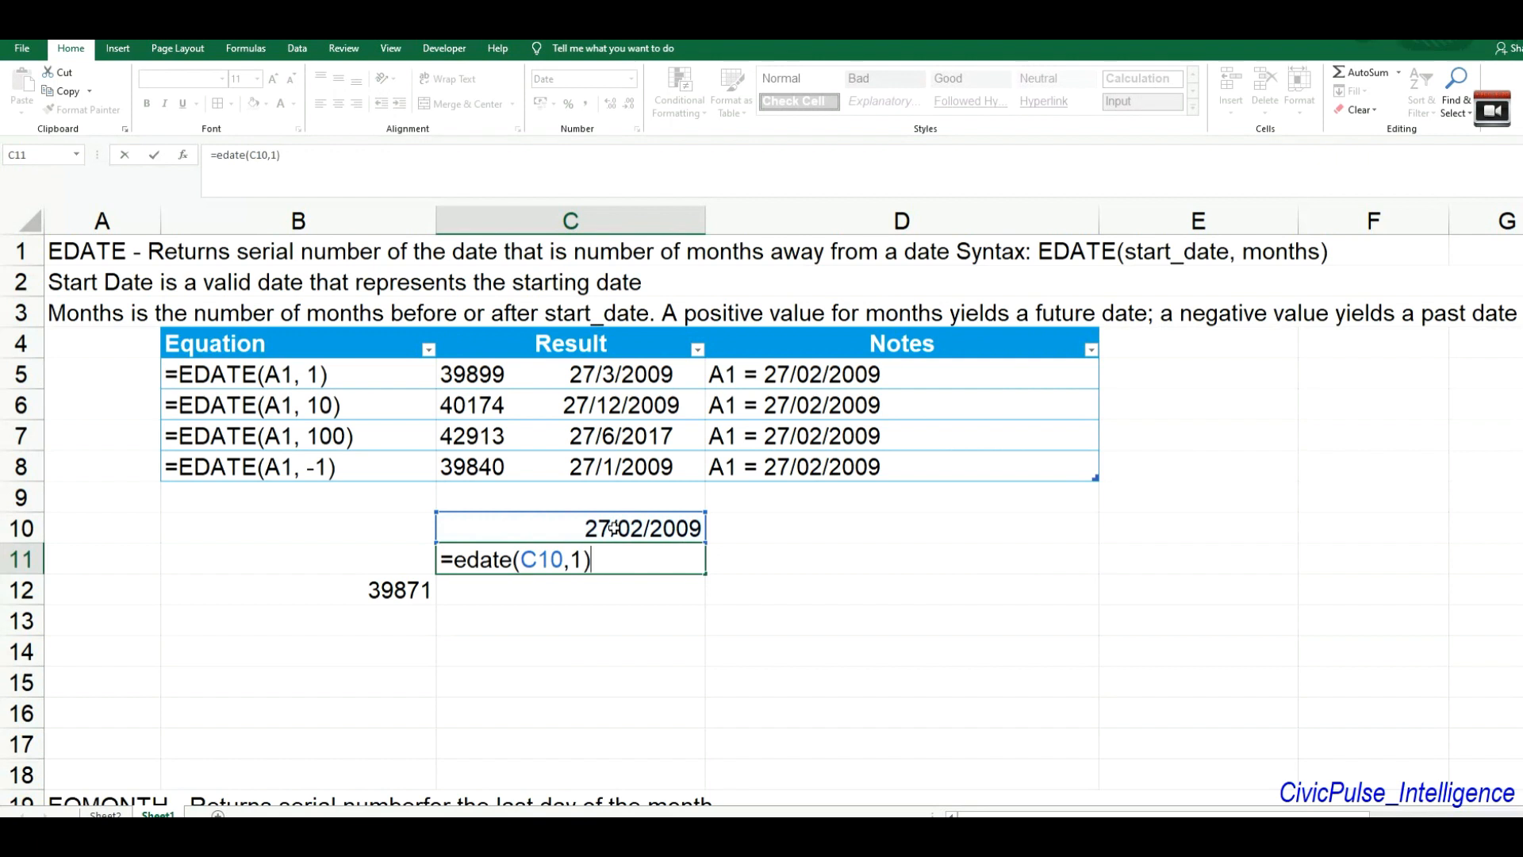
{"action": "key", "text": "Return"}
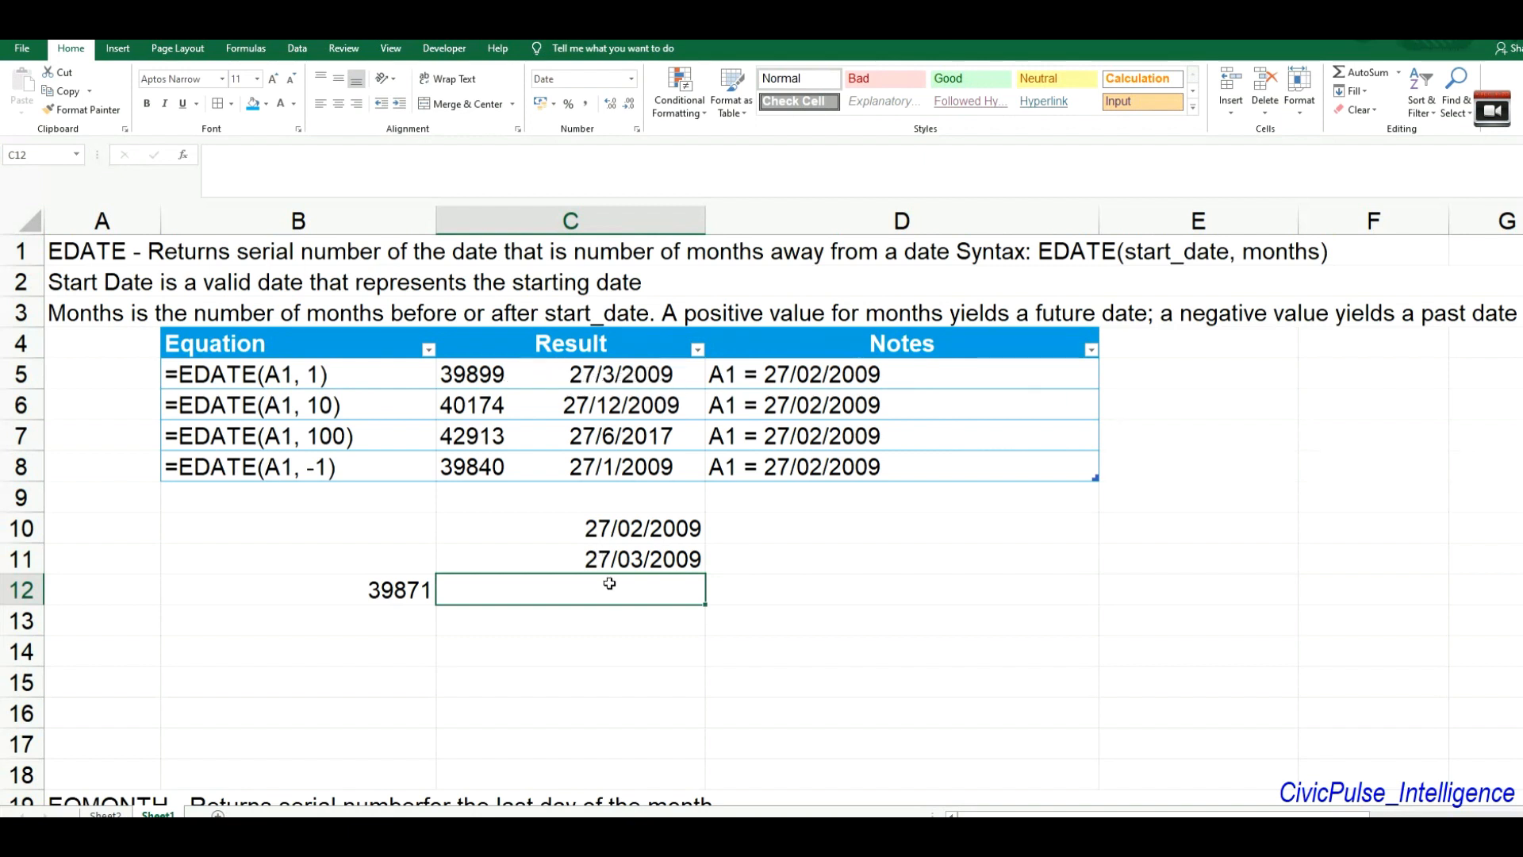
{"action": "left_click", "coordinate": [772, 592]}
{"action": "left_click", "coordinate": [546, 599]}
{"action": "left_click", "coordinate": [408, 627]}
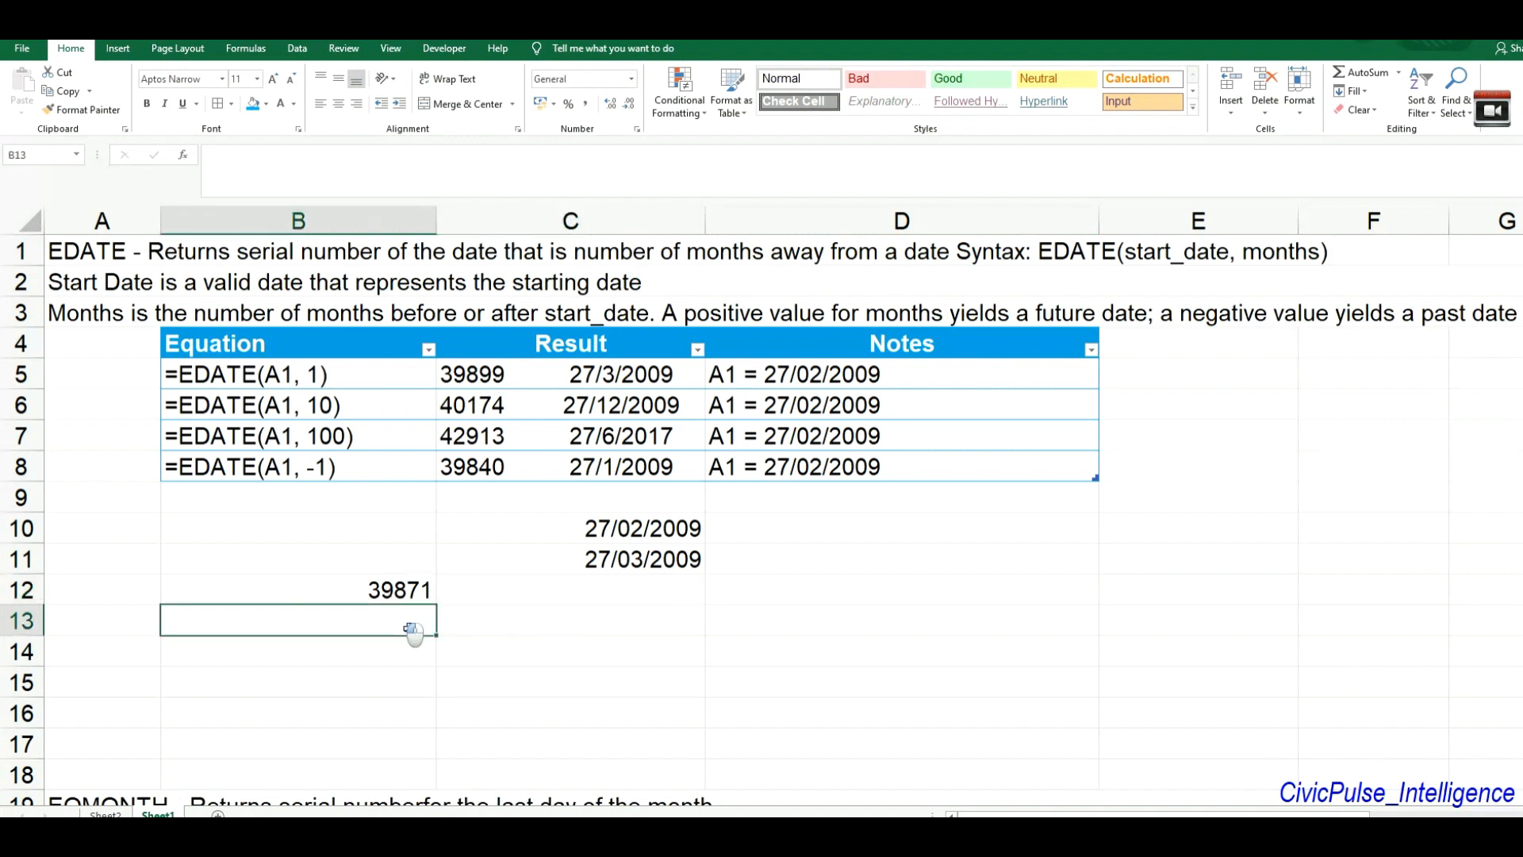
{"action": "left_click", "coordinate": [398, 597]}
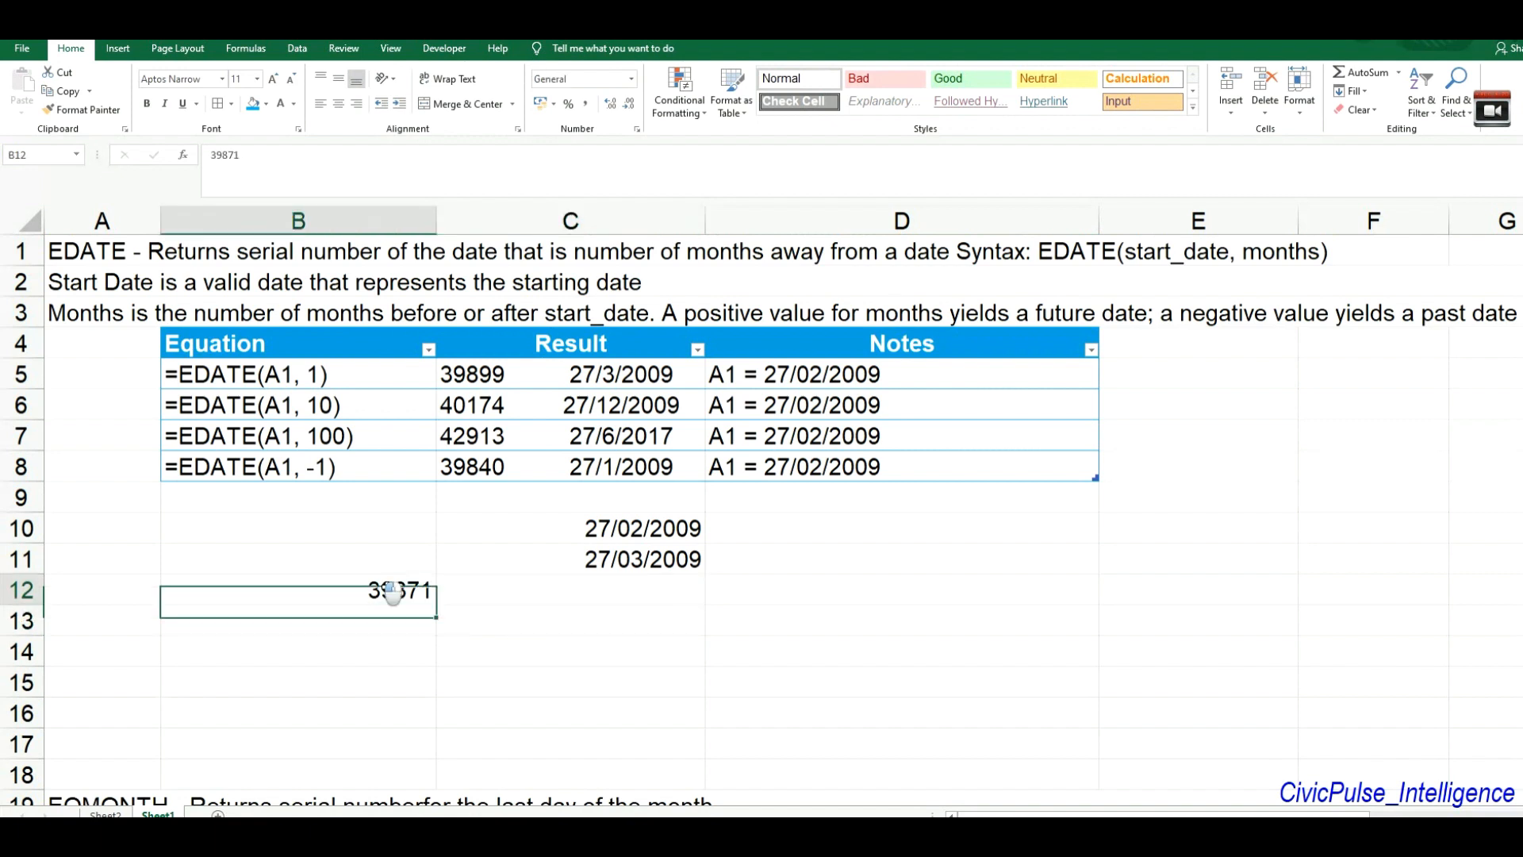
- Enter the formula =EDATE(B12,1) in cell B13 to add one month to the serial number in B12
{"action": "left_click", "coordinate": [422, 623]}
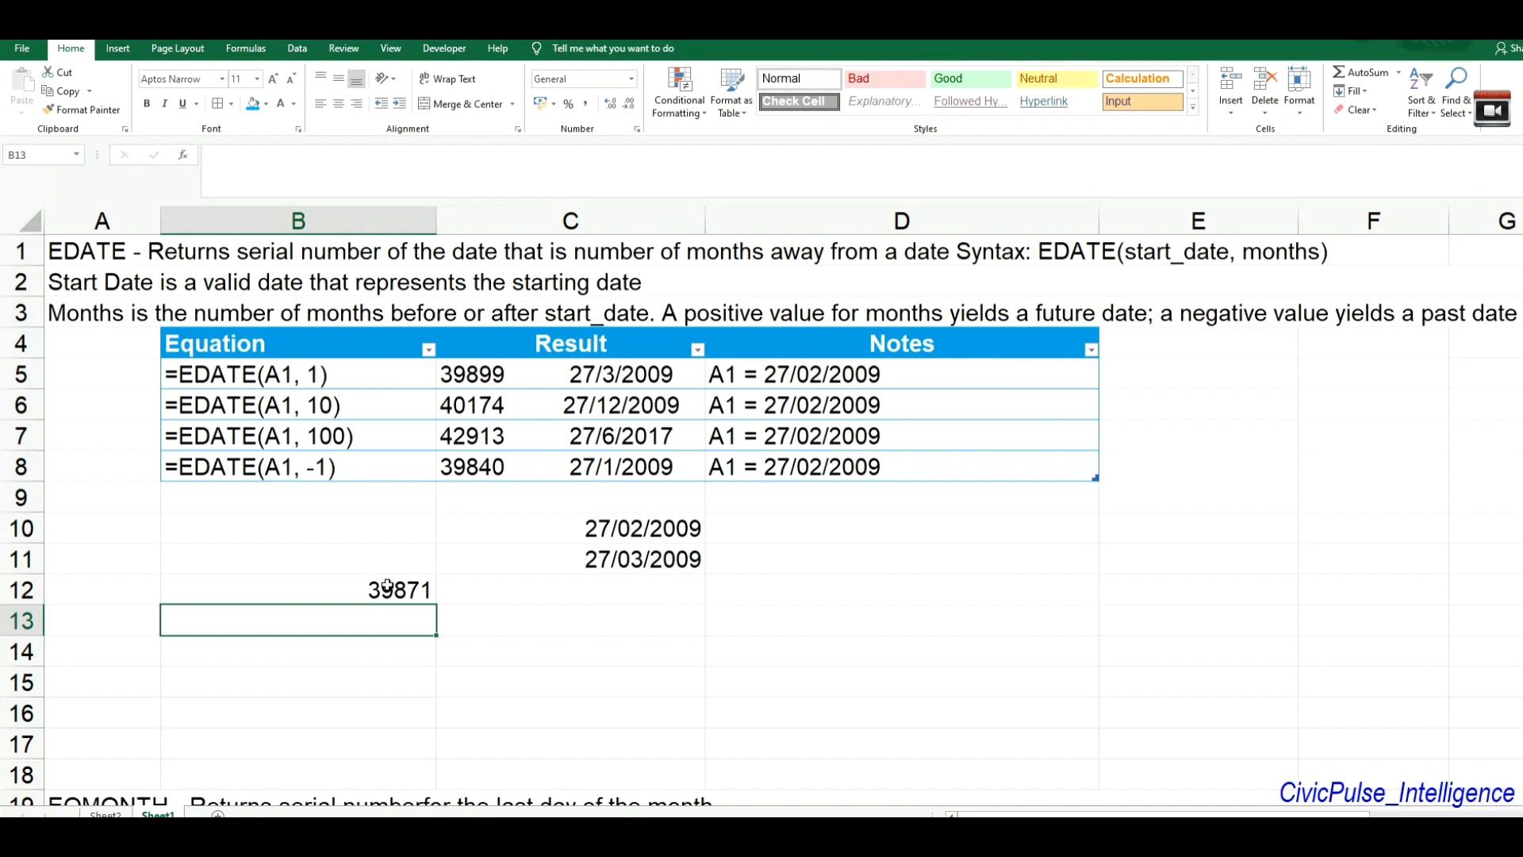
{"action": "type", "text": "="}
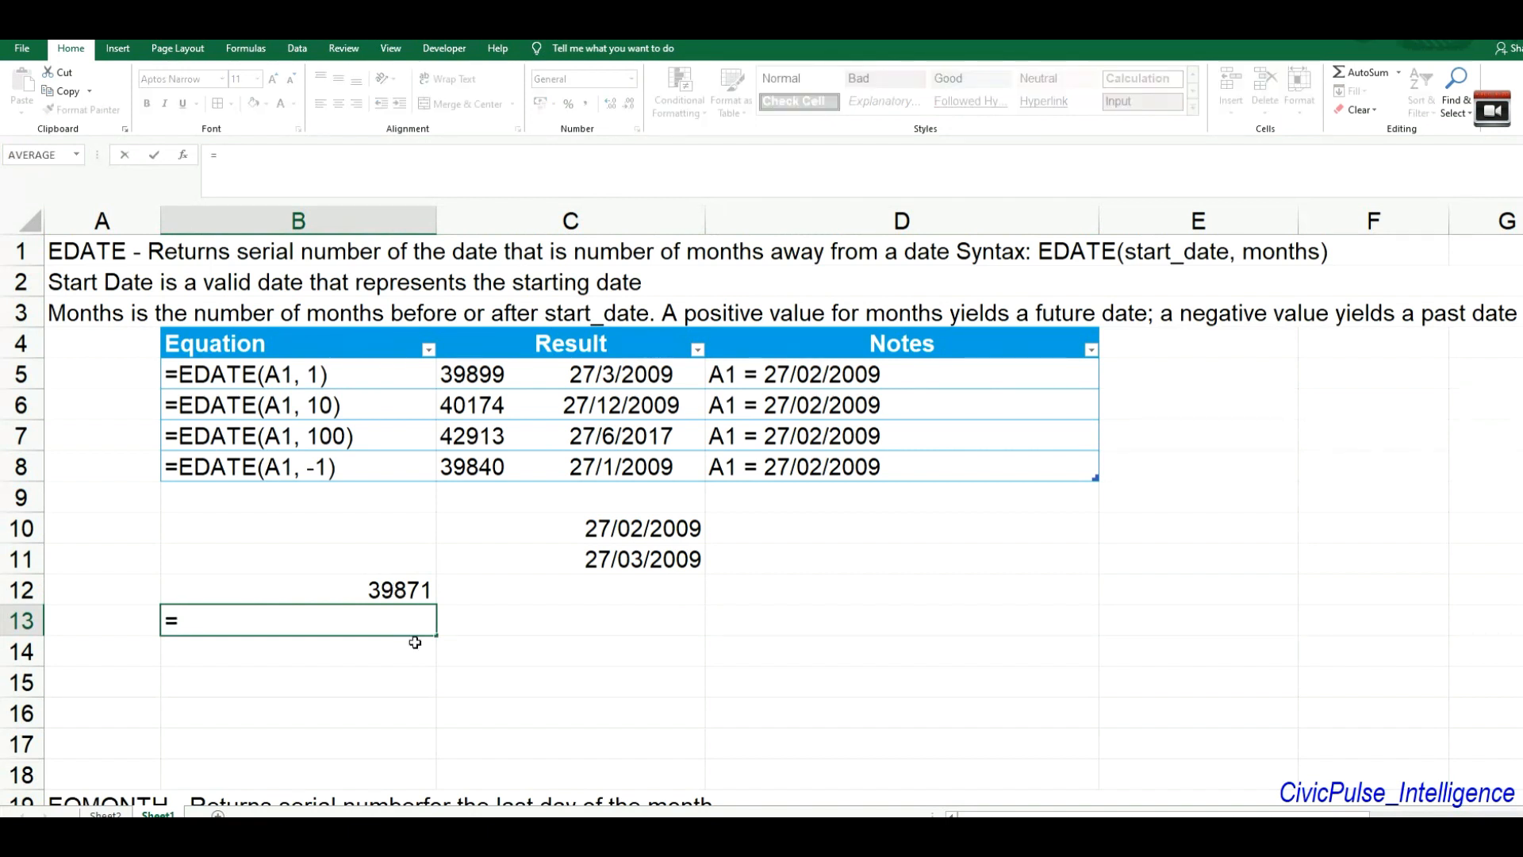
{"action": "type", "text": "edate"}
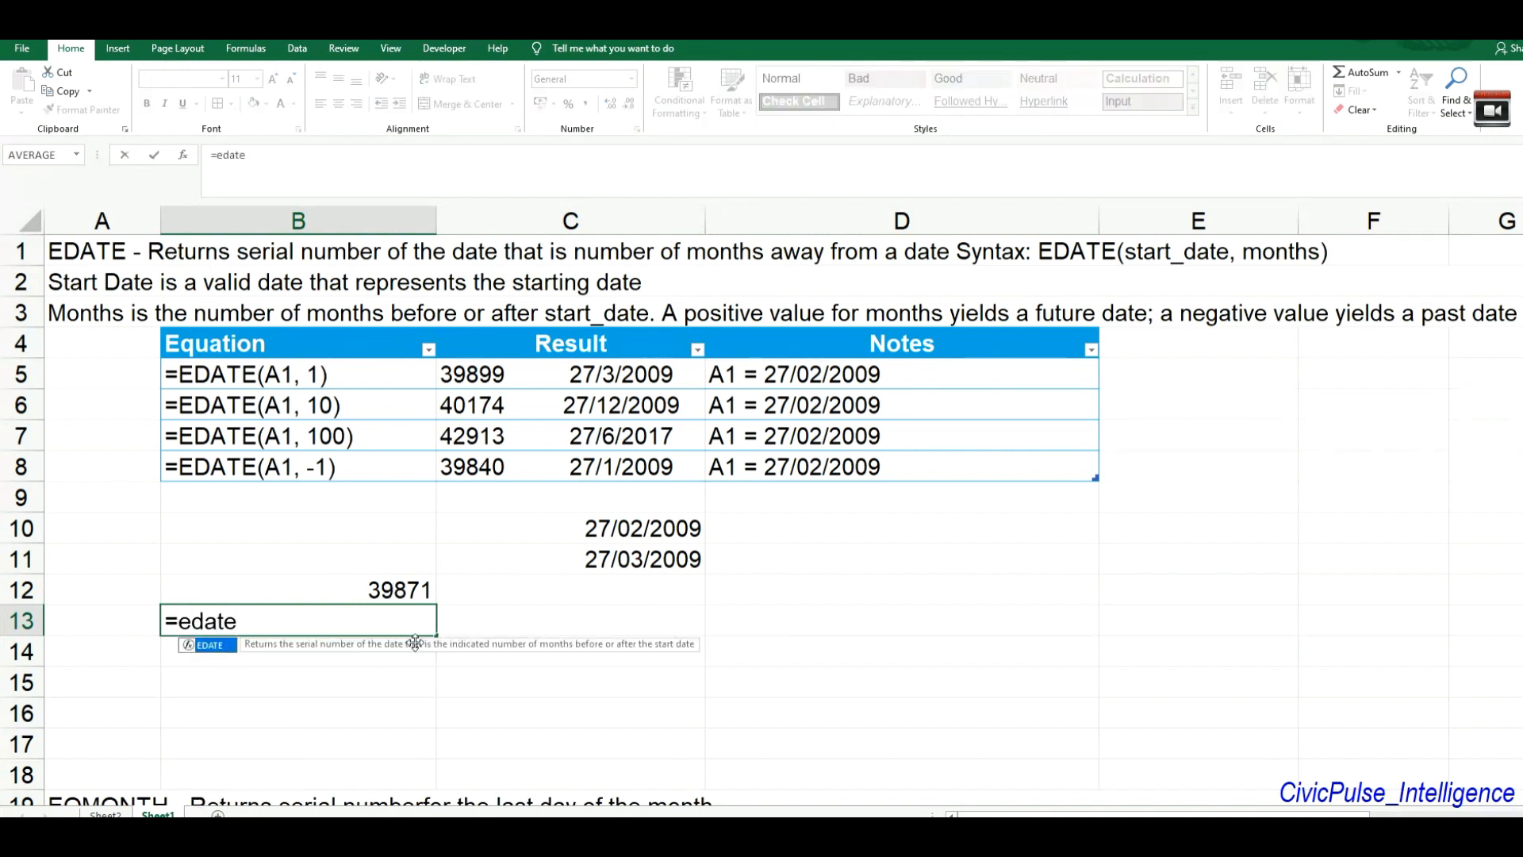
{"action": "type", "text": "("}
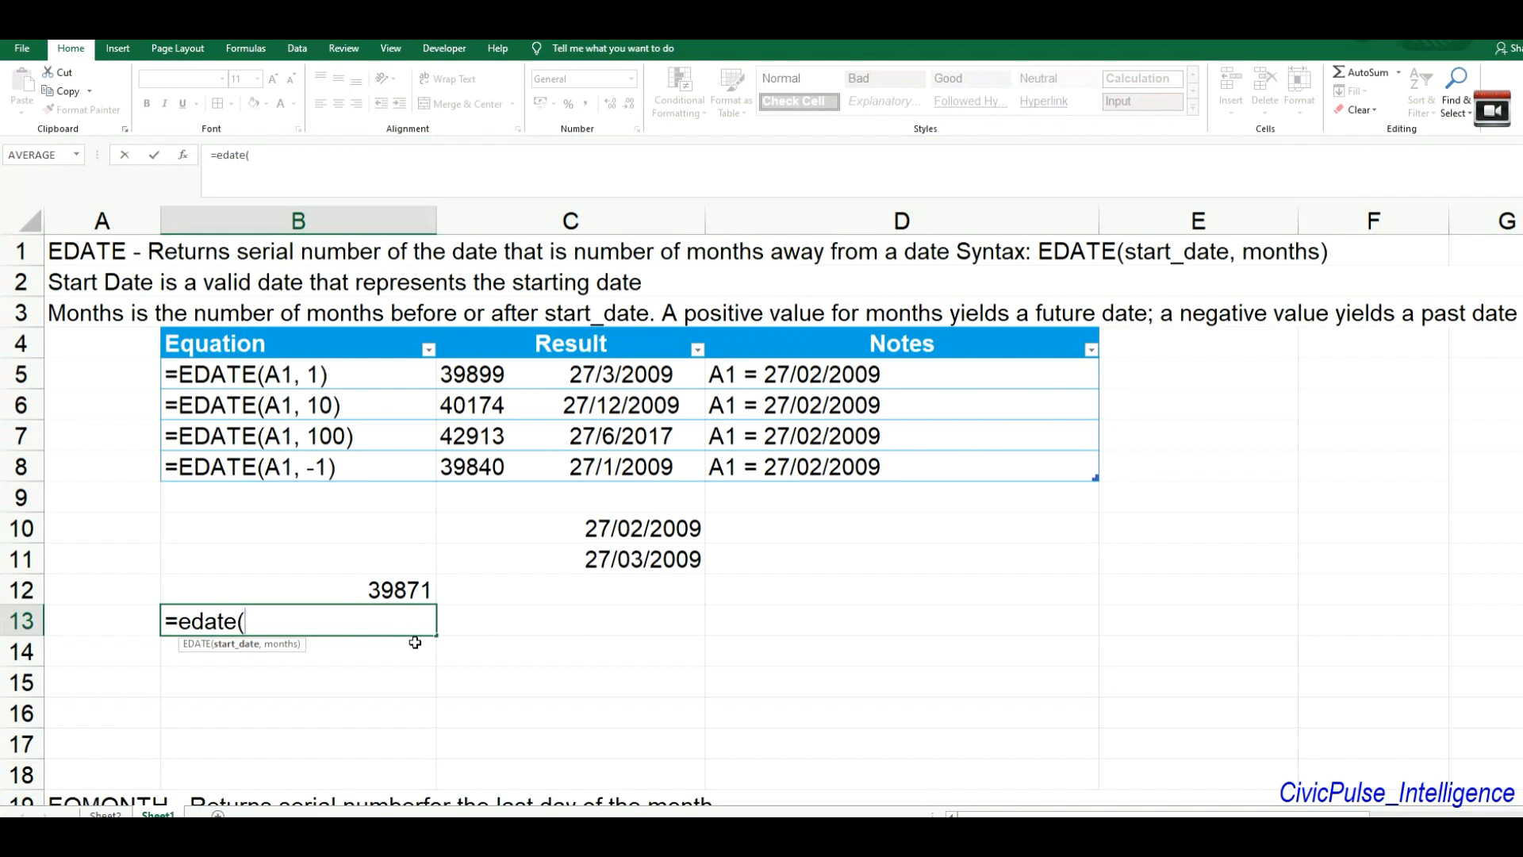
{"action": "left_click", "coordinate": [407, 587]}
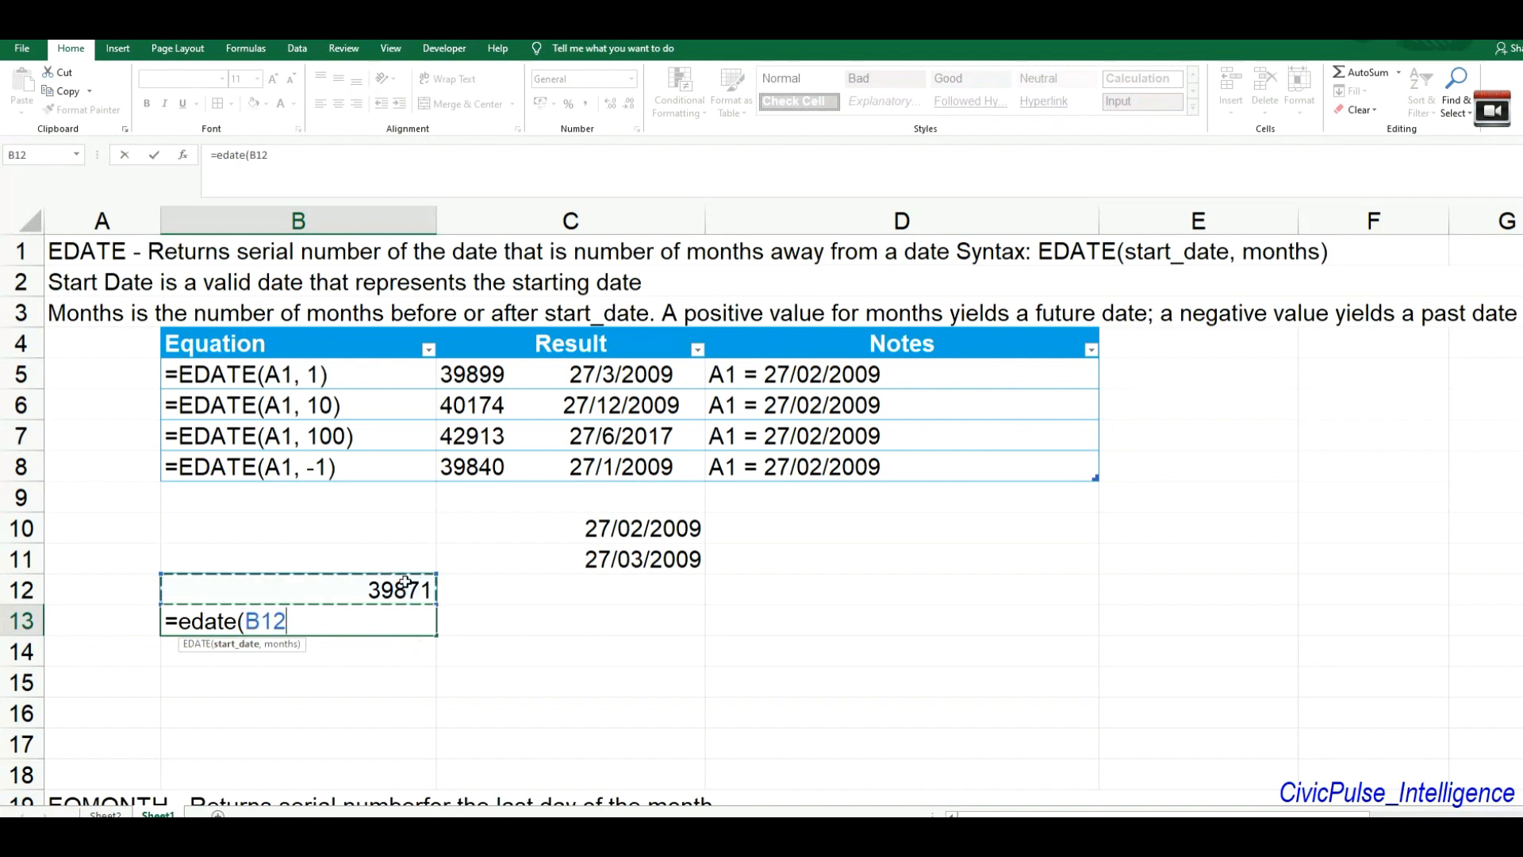
{"action": "type", "text": ","}
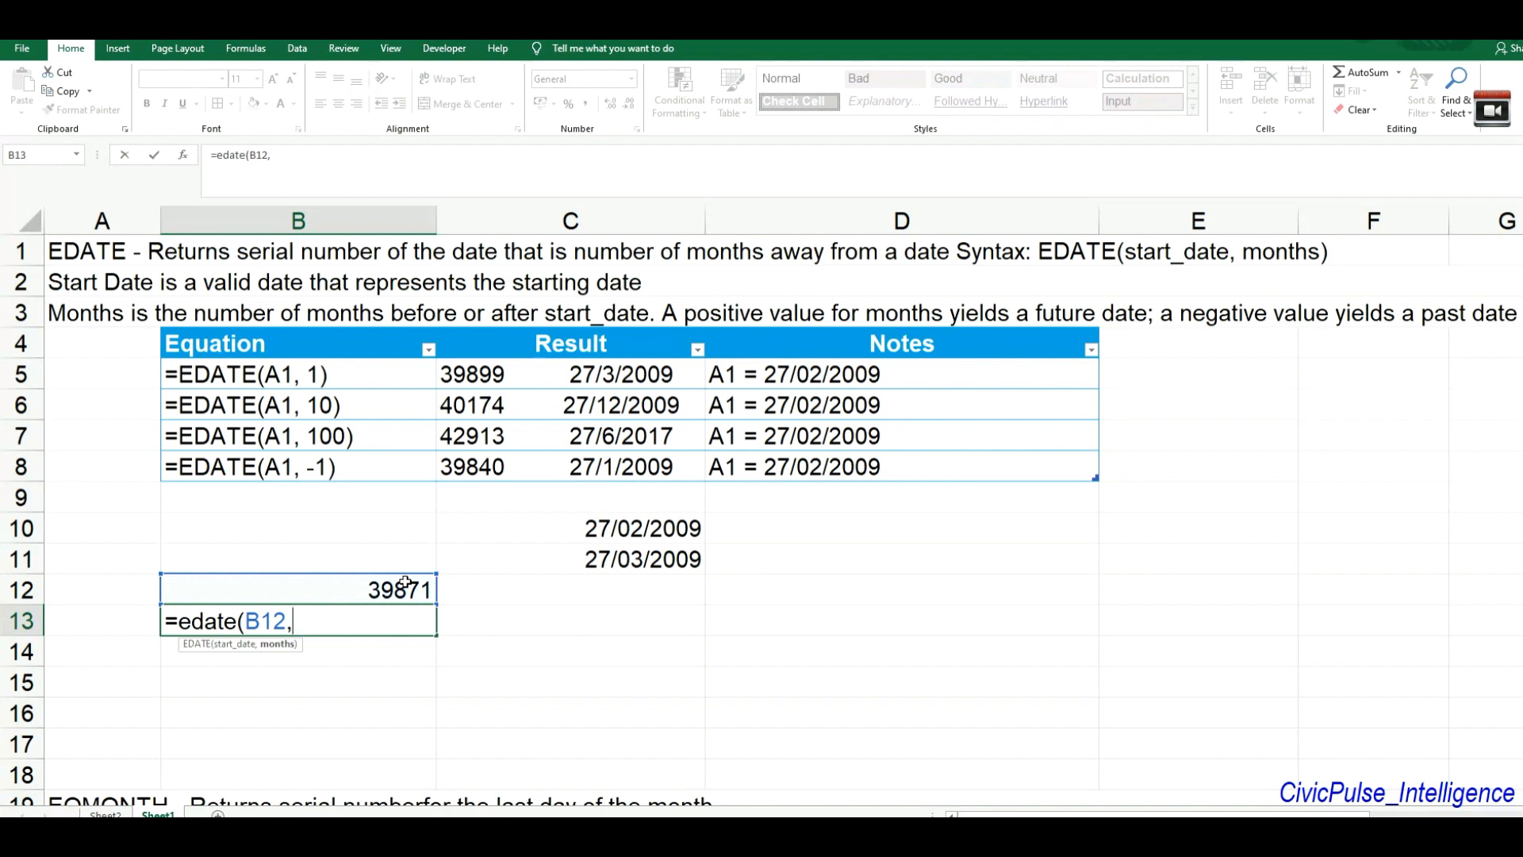
{"action": "type", "text": "1)"}
{"action": "key", "text": "Return"}
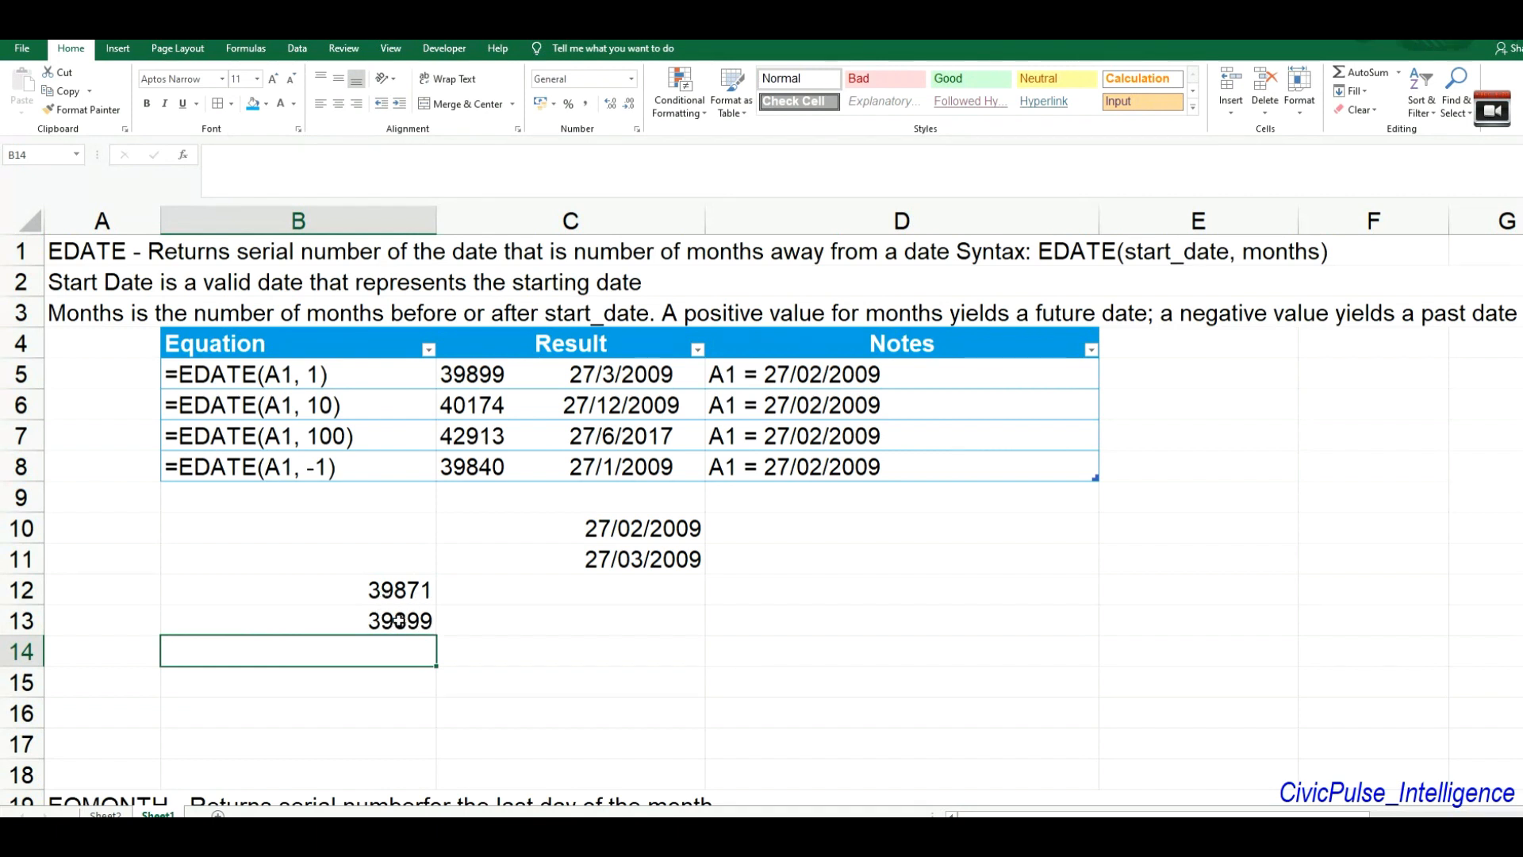
{"action": "left_click", "coordinate": [401, 620]}
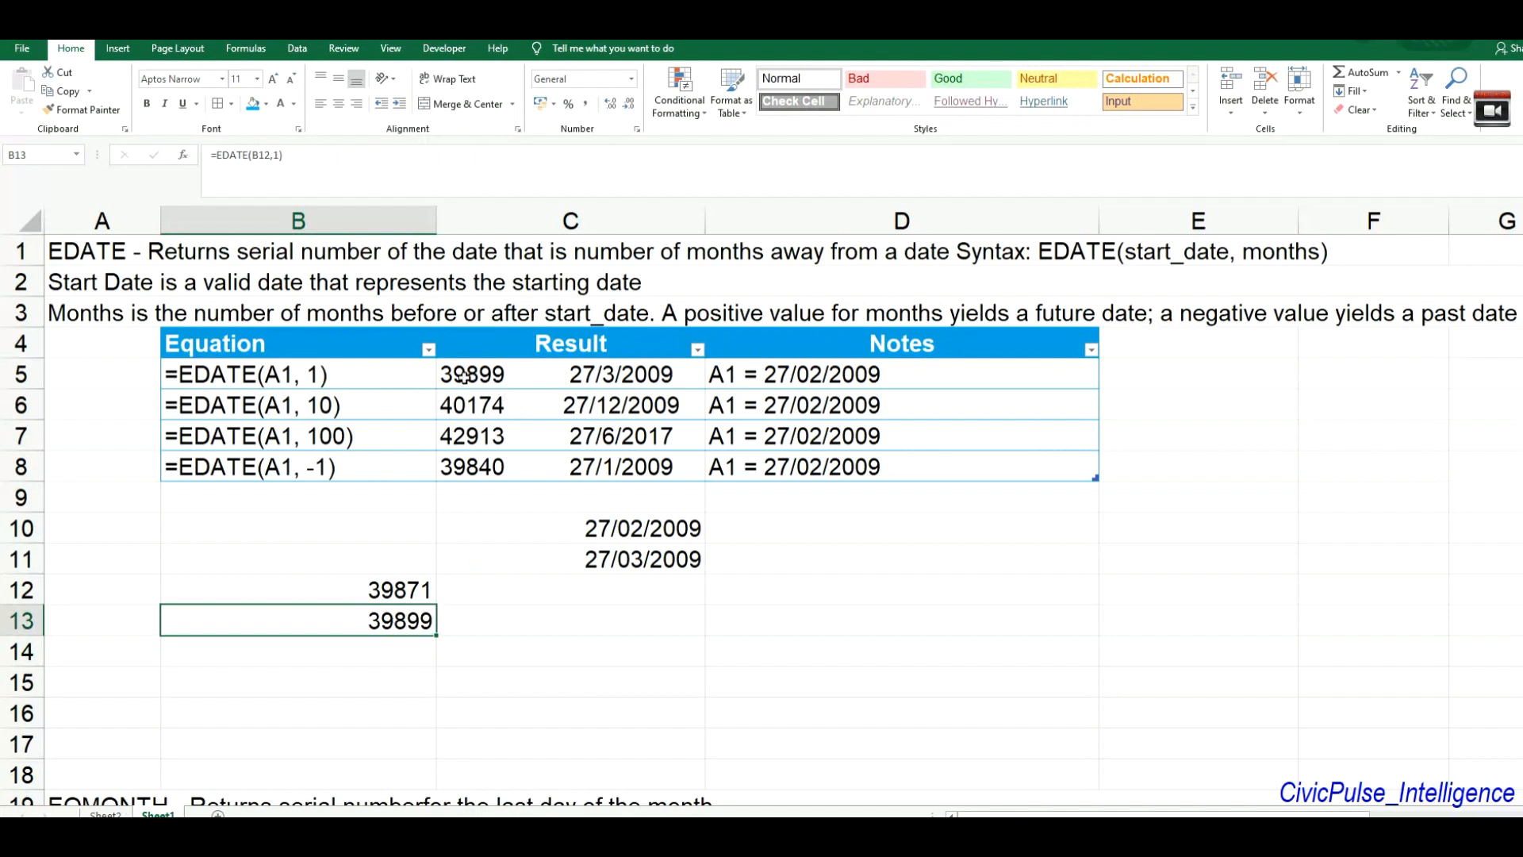
{"action": "left_click", "coordinate": [371, 589]}
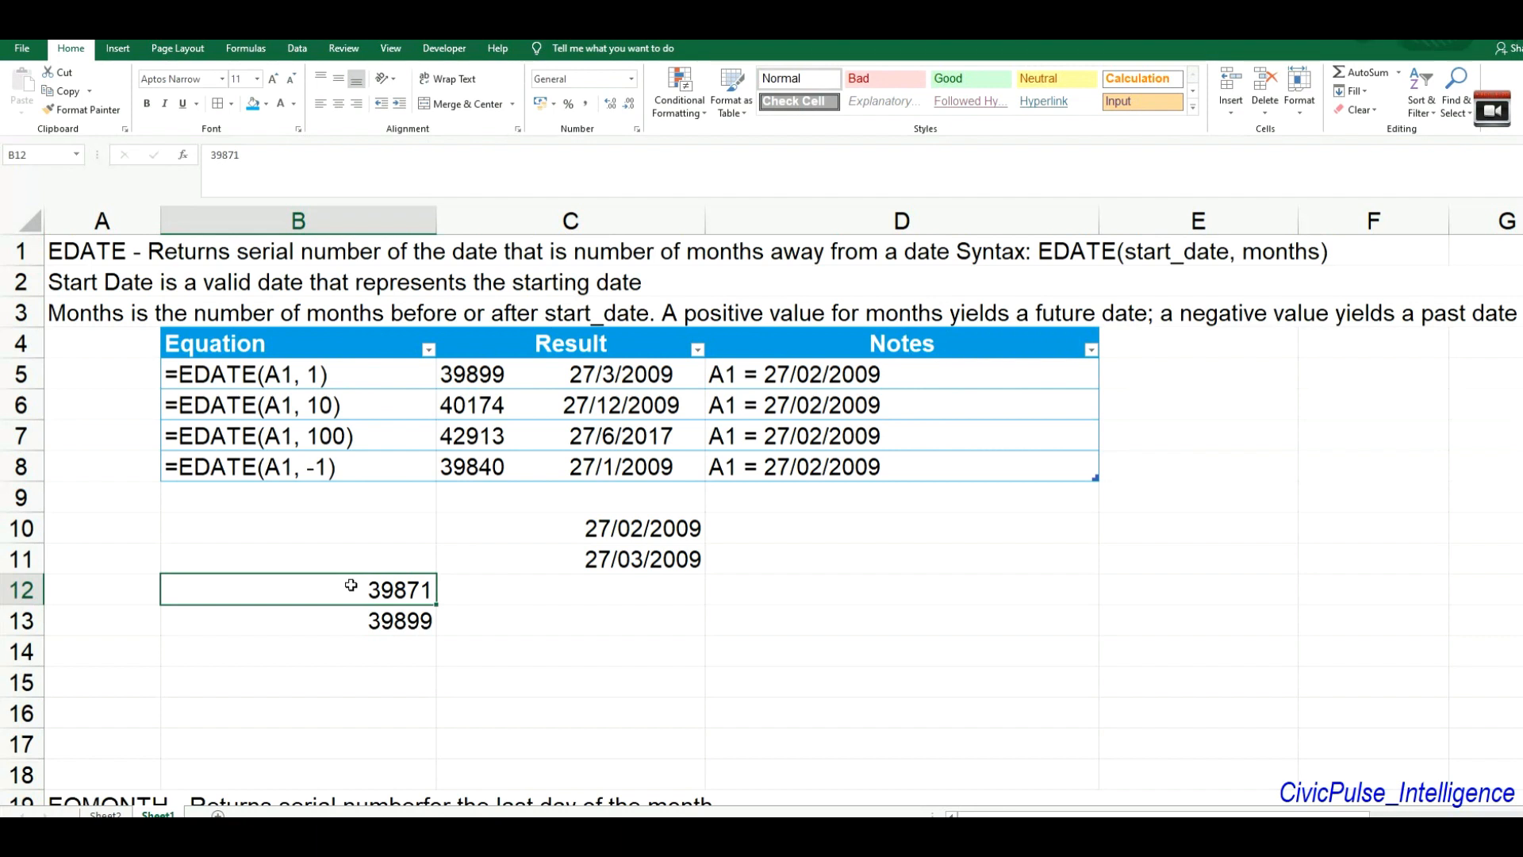
{"action": "key", "text": "ctrl+1"}
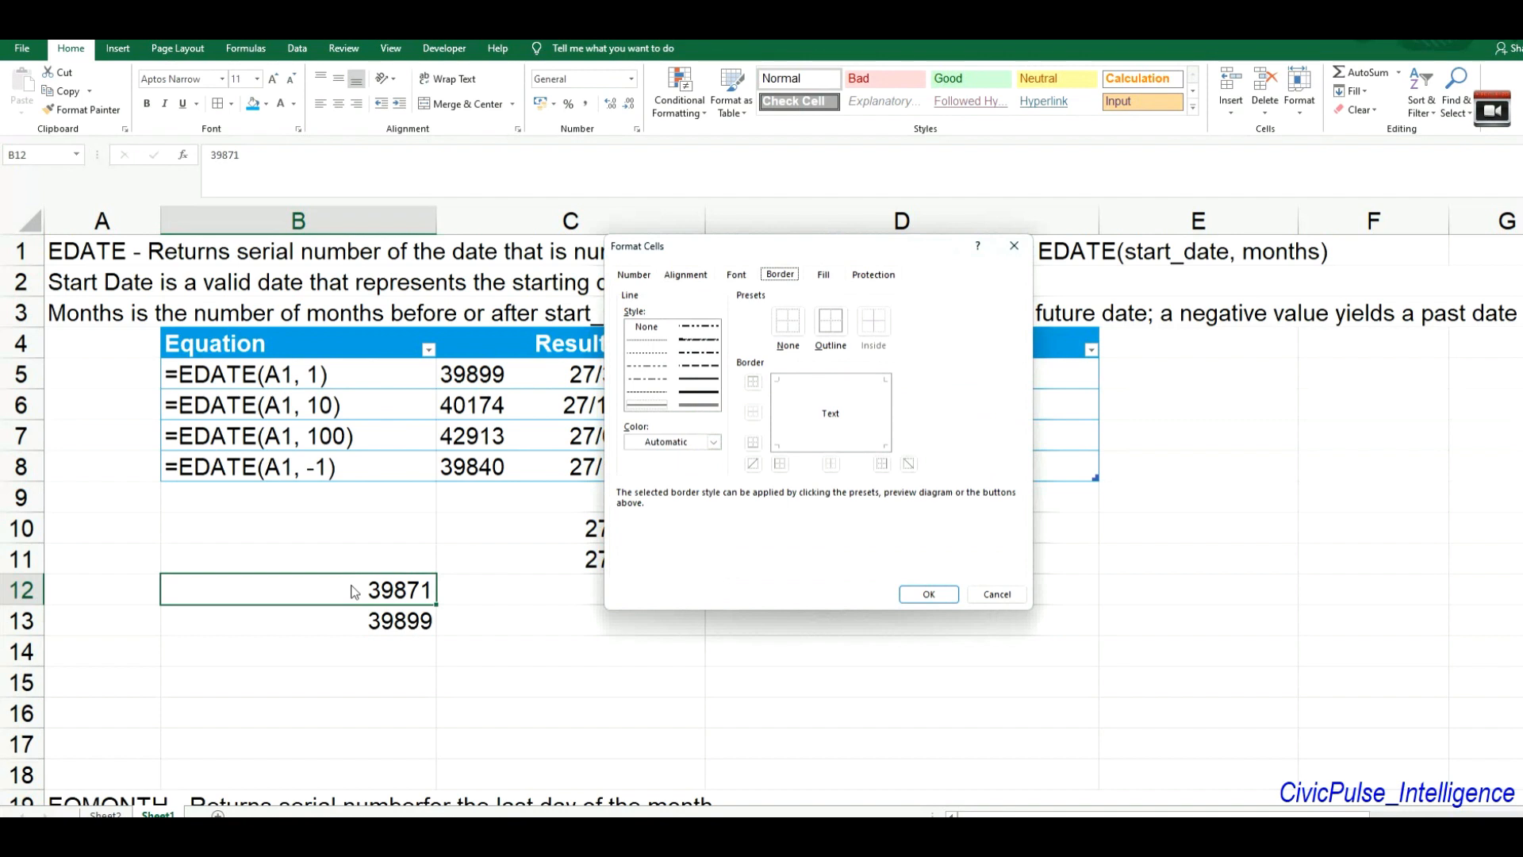
{"action": "left_click", "coordinate": [1014, 246]}
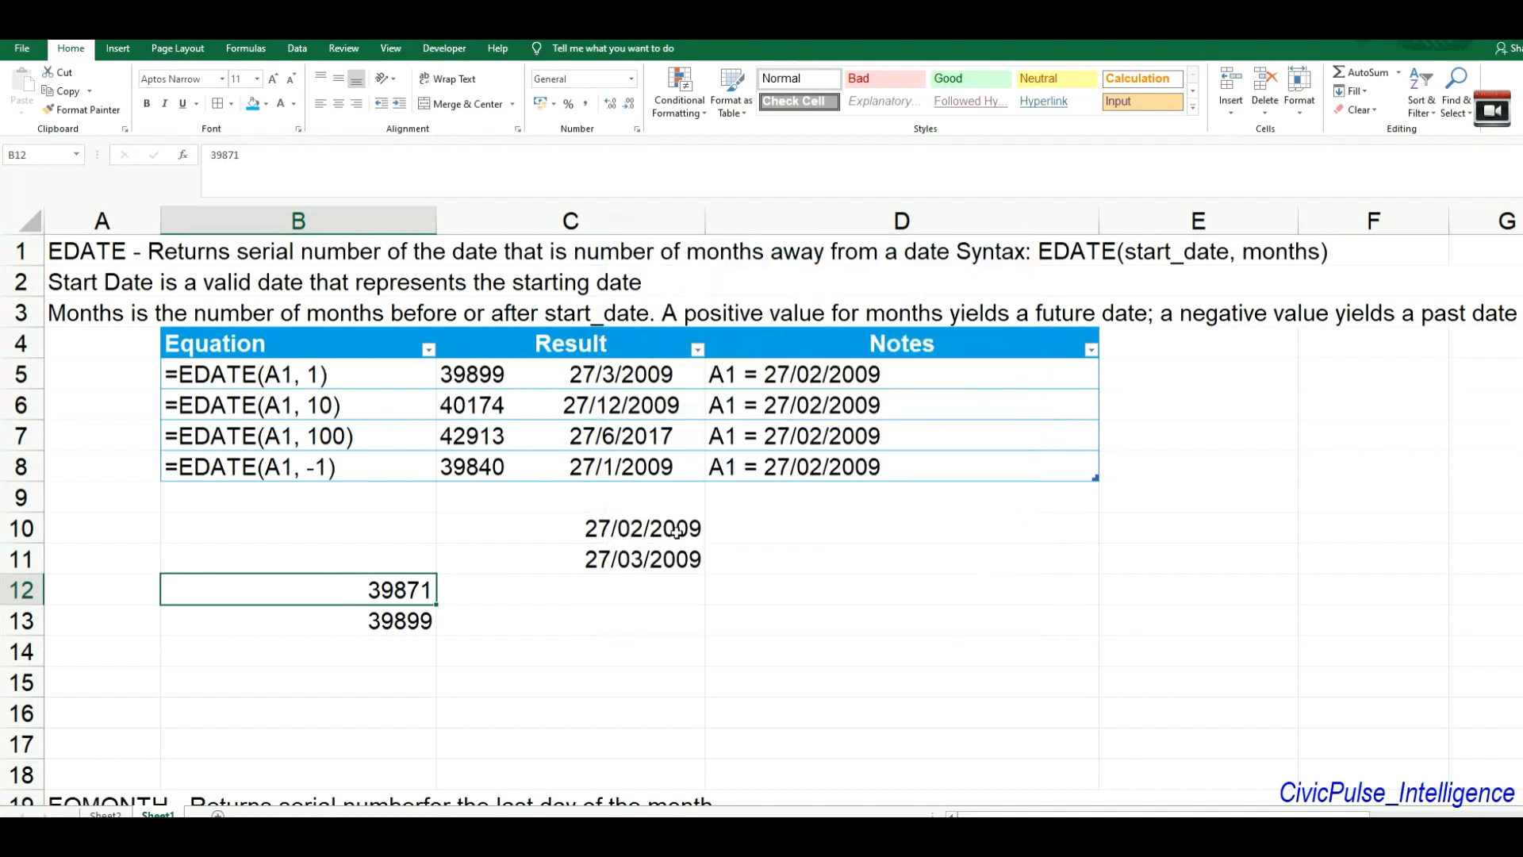
{"action": "right_click", "coordinate": [345, 594]}
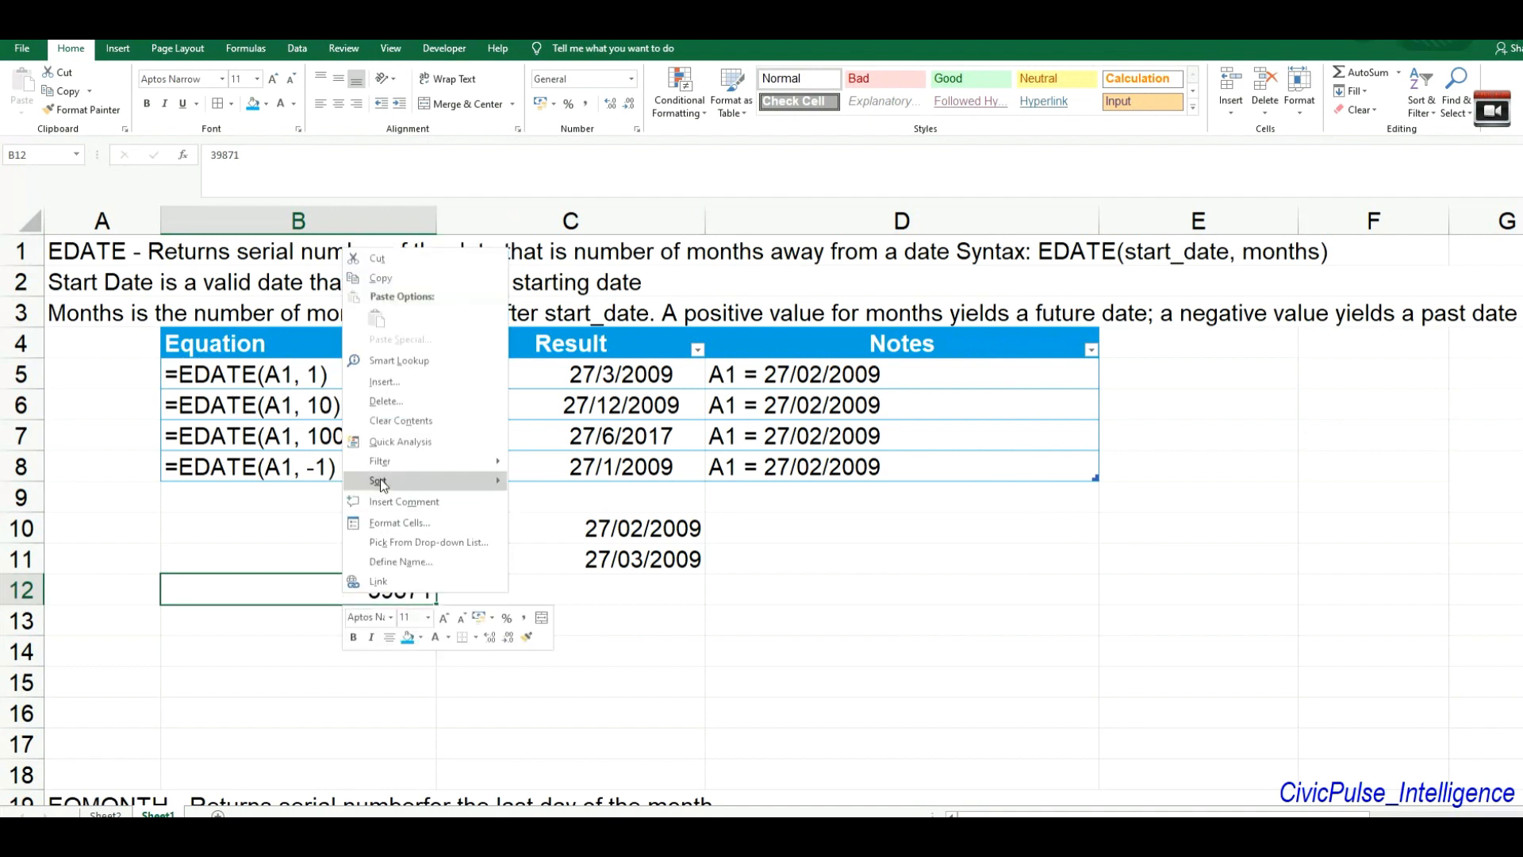
{"action": "left_click", "coordinate": [270, 602]}
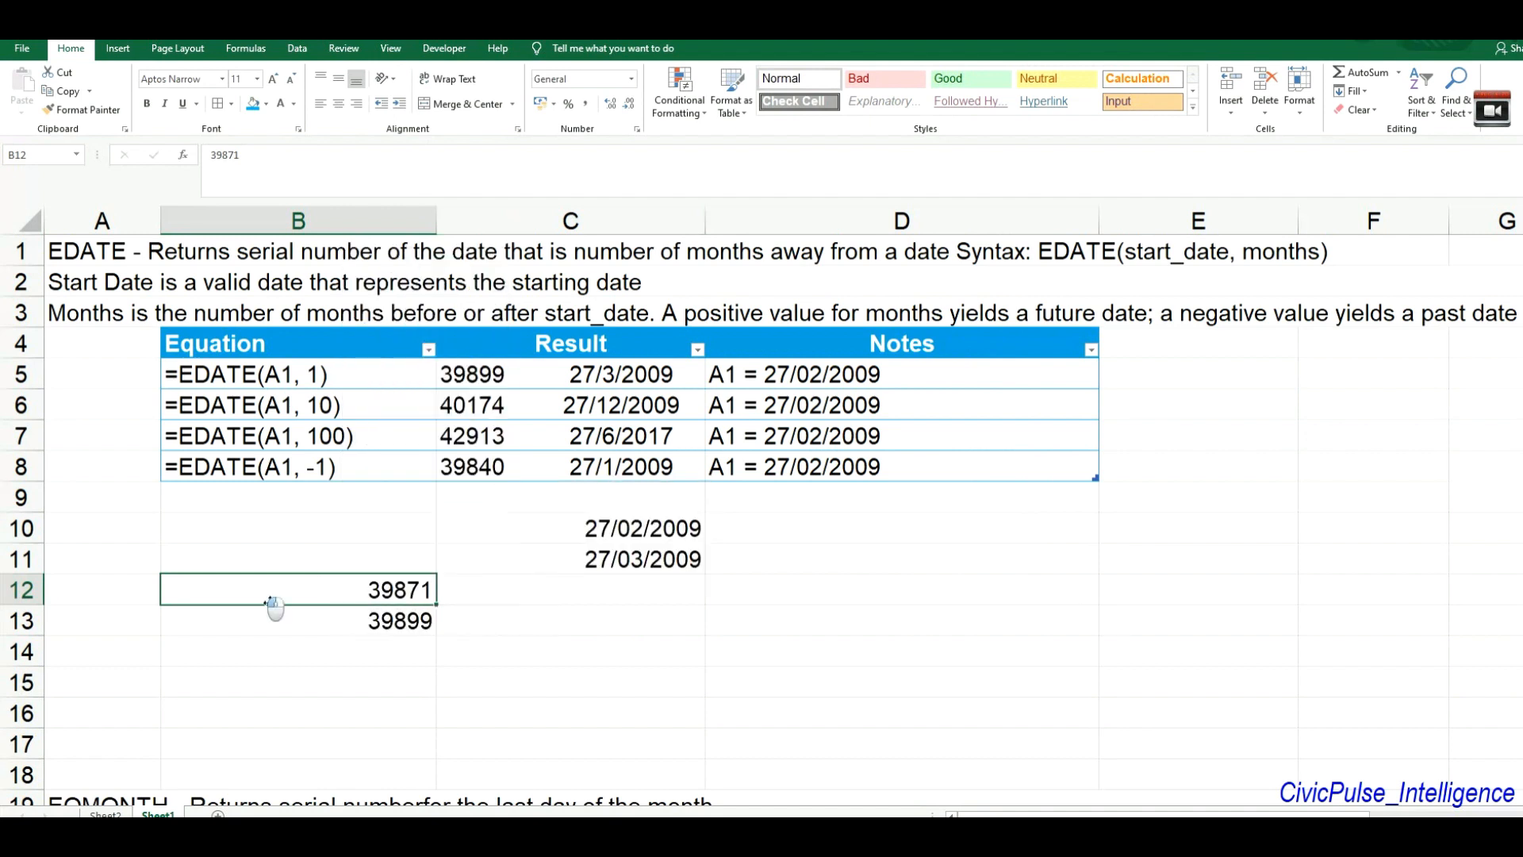
- Show the serial number in B12 in the Short Date number format and return it to General
{"action": "left_click", "coordinate": [632, 81]}
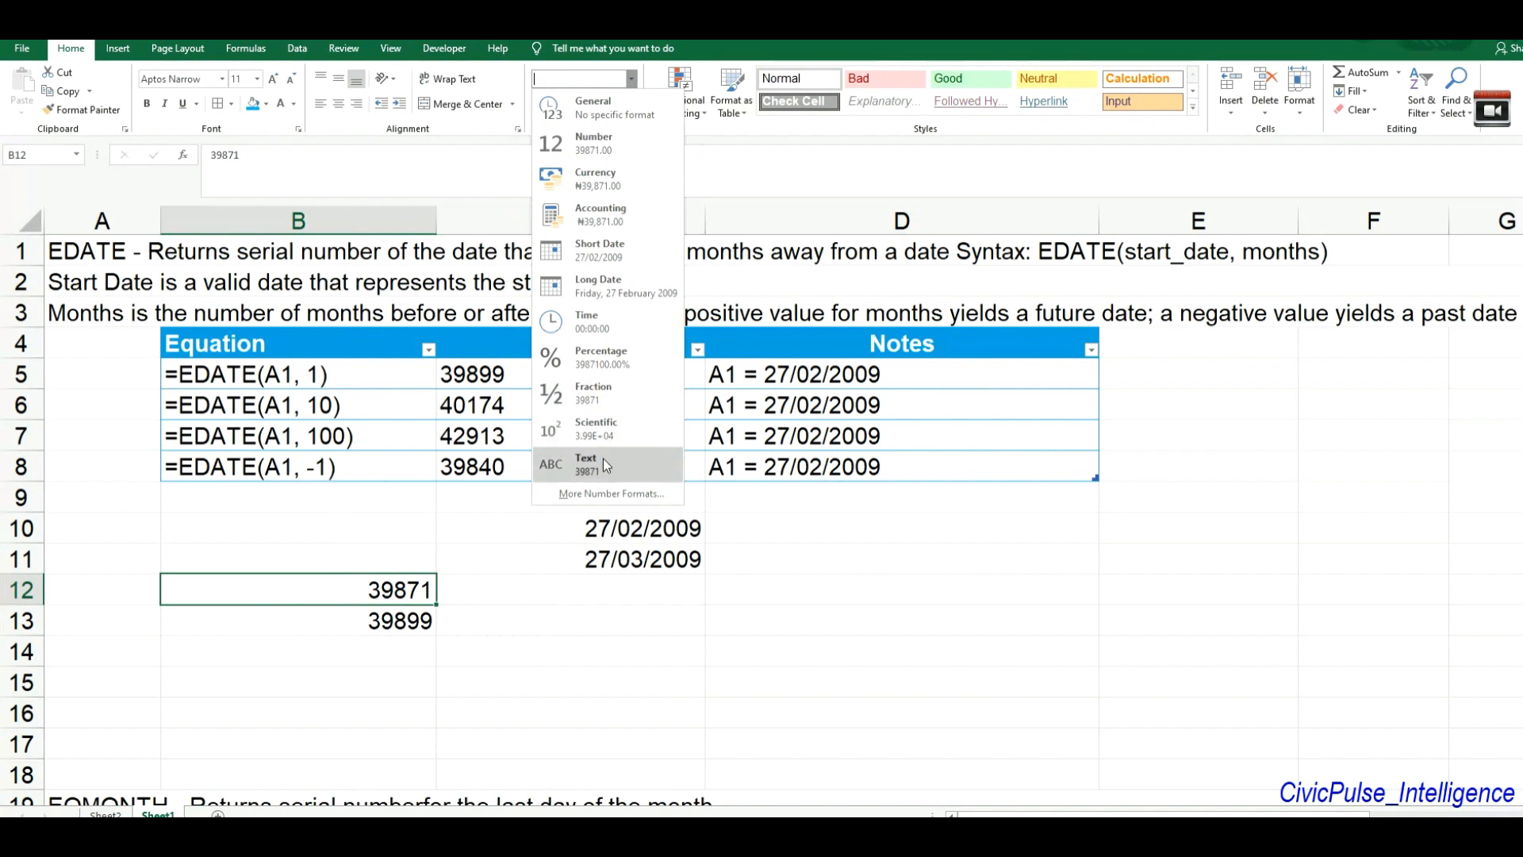
{"action": "left_click", "coordinate": [635, 247]}
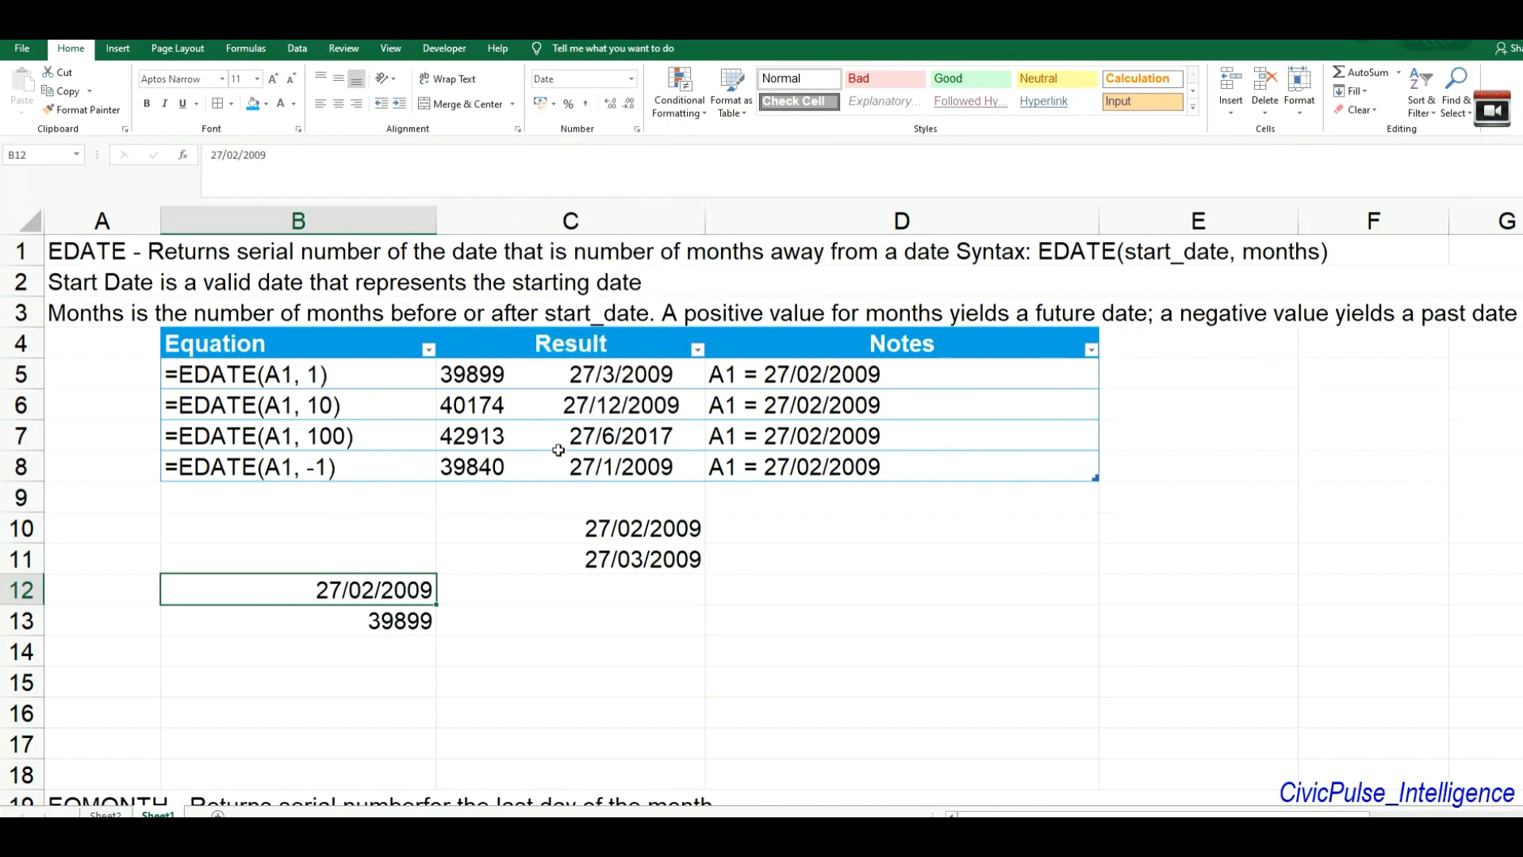
{"action": "left_click", "coordinate": [632, 78]}
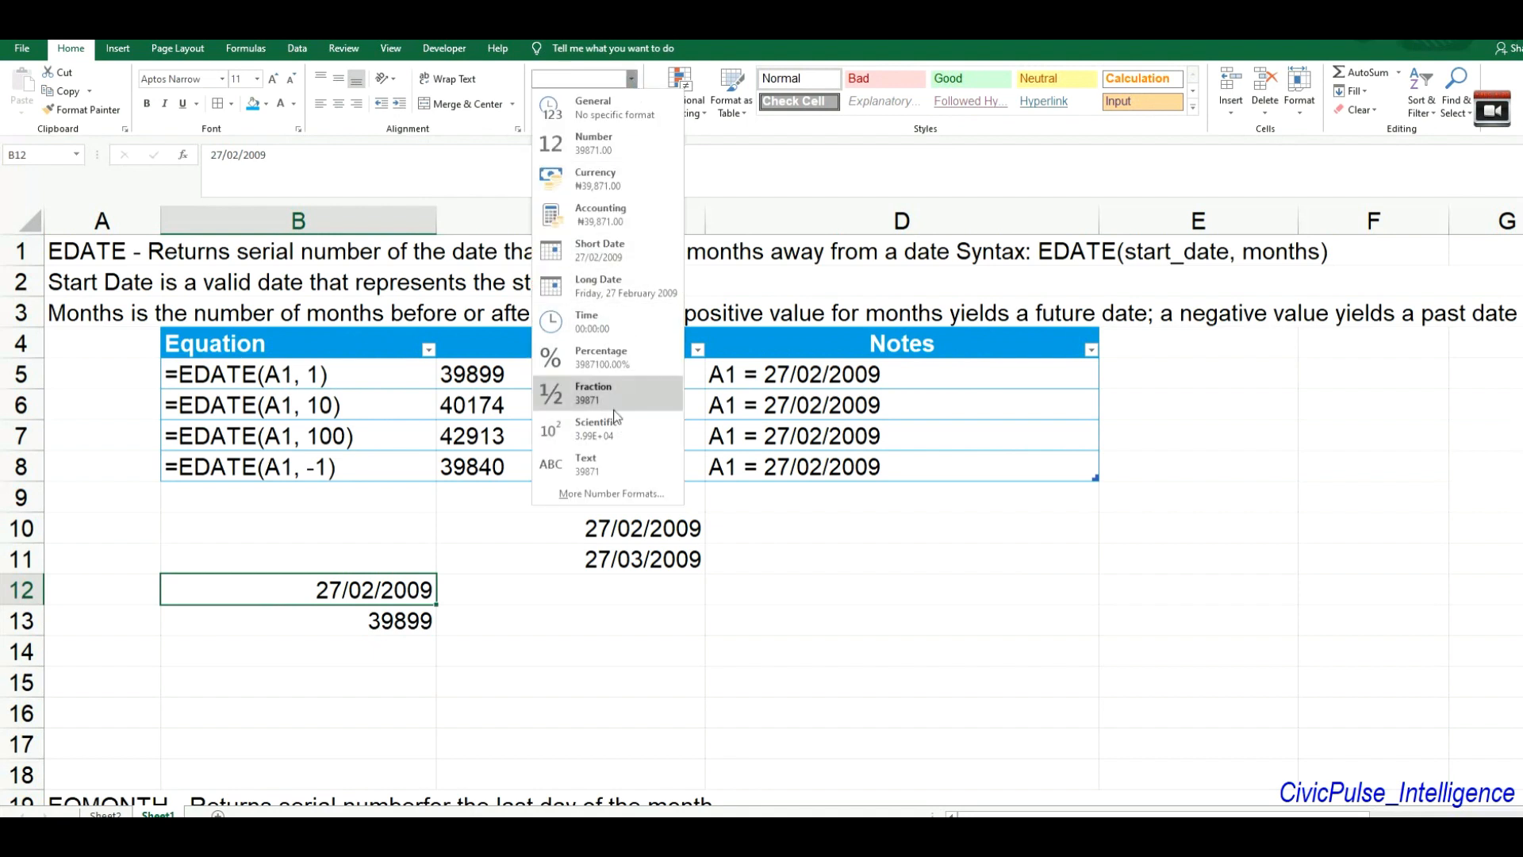
{"action": "left_click", "coordinate": [613, 116]}
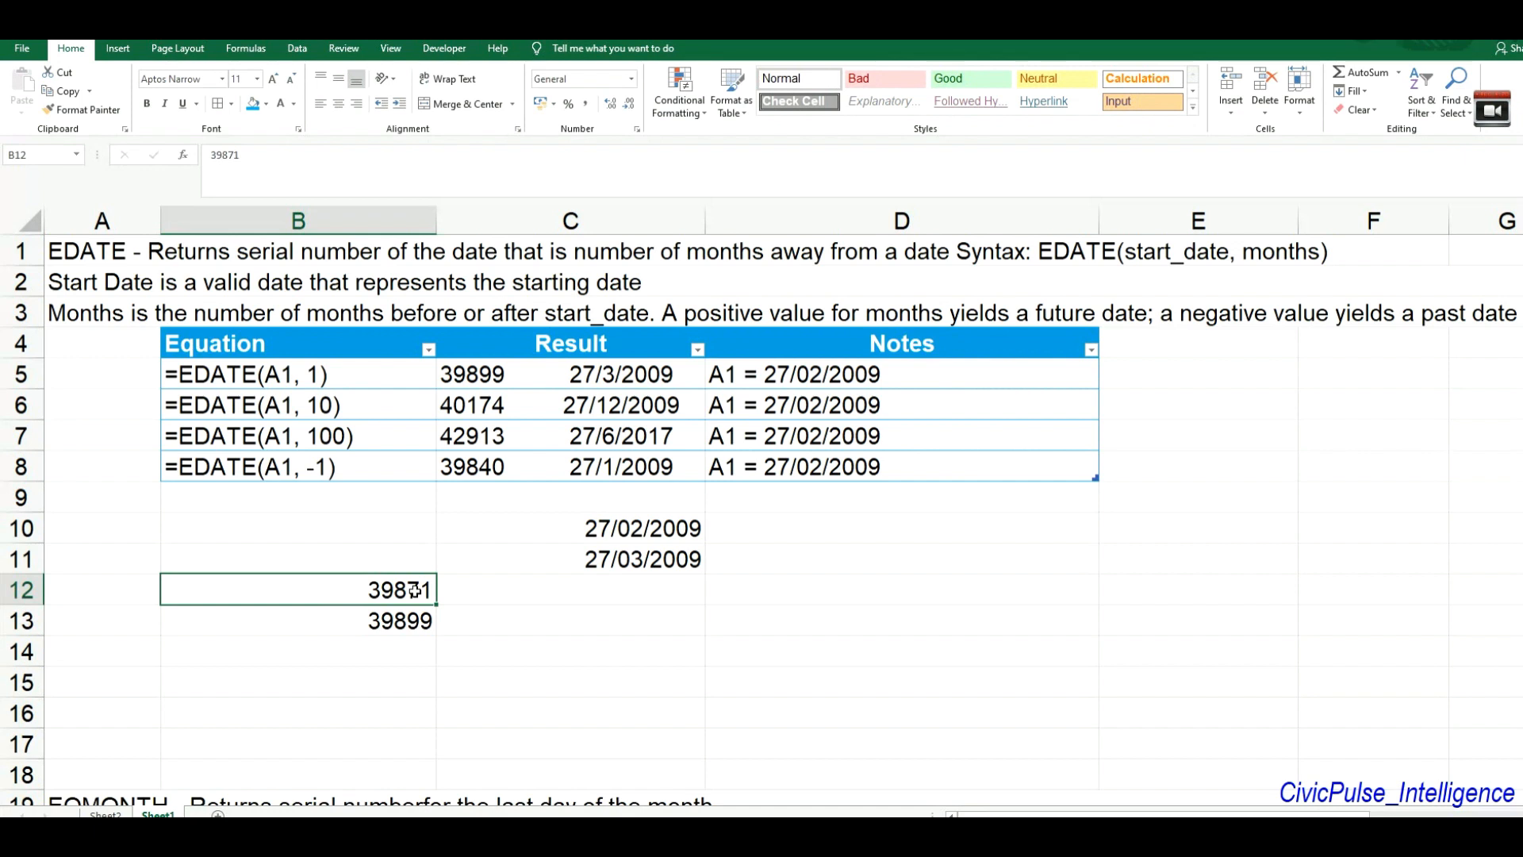
{"action": "left_click", "coordinate": [632, 595]}
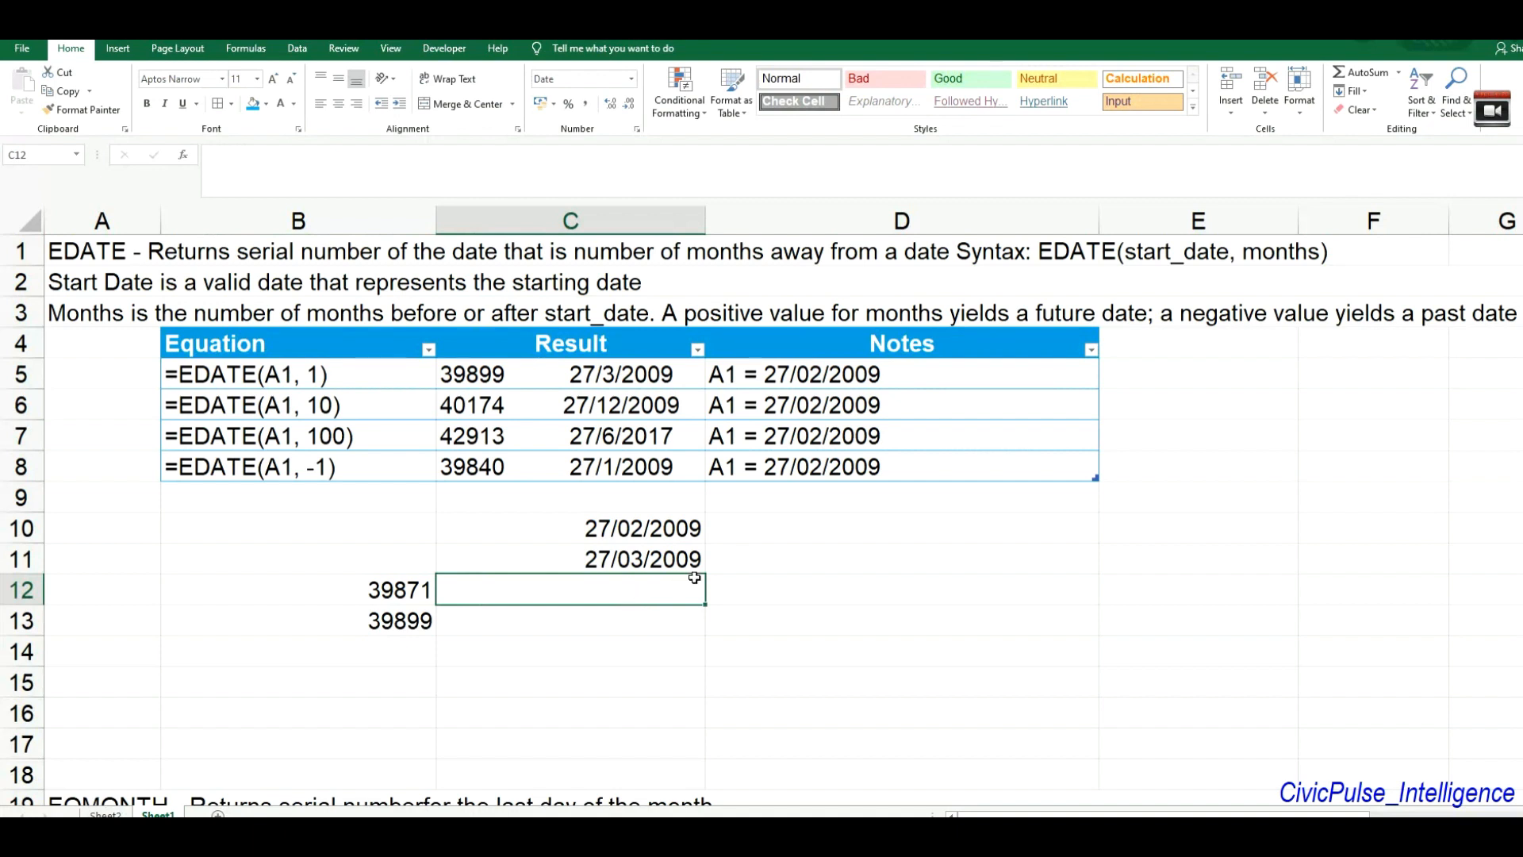
{"action": "key", "text": "Up"}
{"action": "key", "text": "Up"}
{"action": "key", "text": "Down"}
{"action": "key", "text": "Down"}
{"action": "type", "text": "="}
{"action": "key", "text": "Up"}
{"action": "key", "text": "Up"}
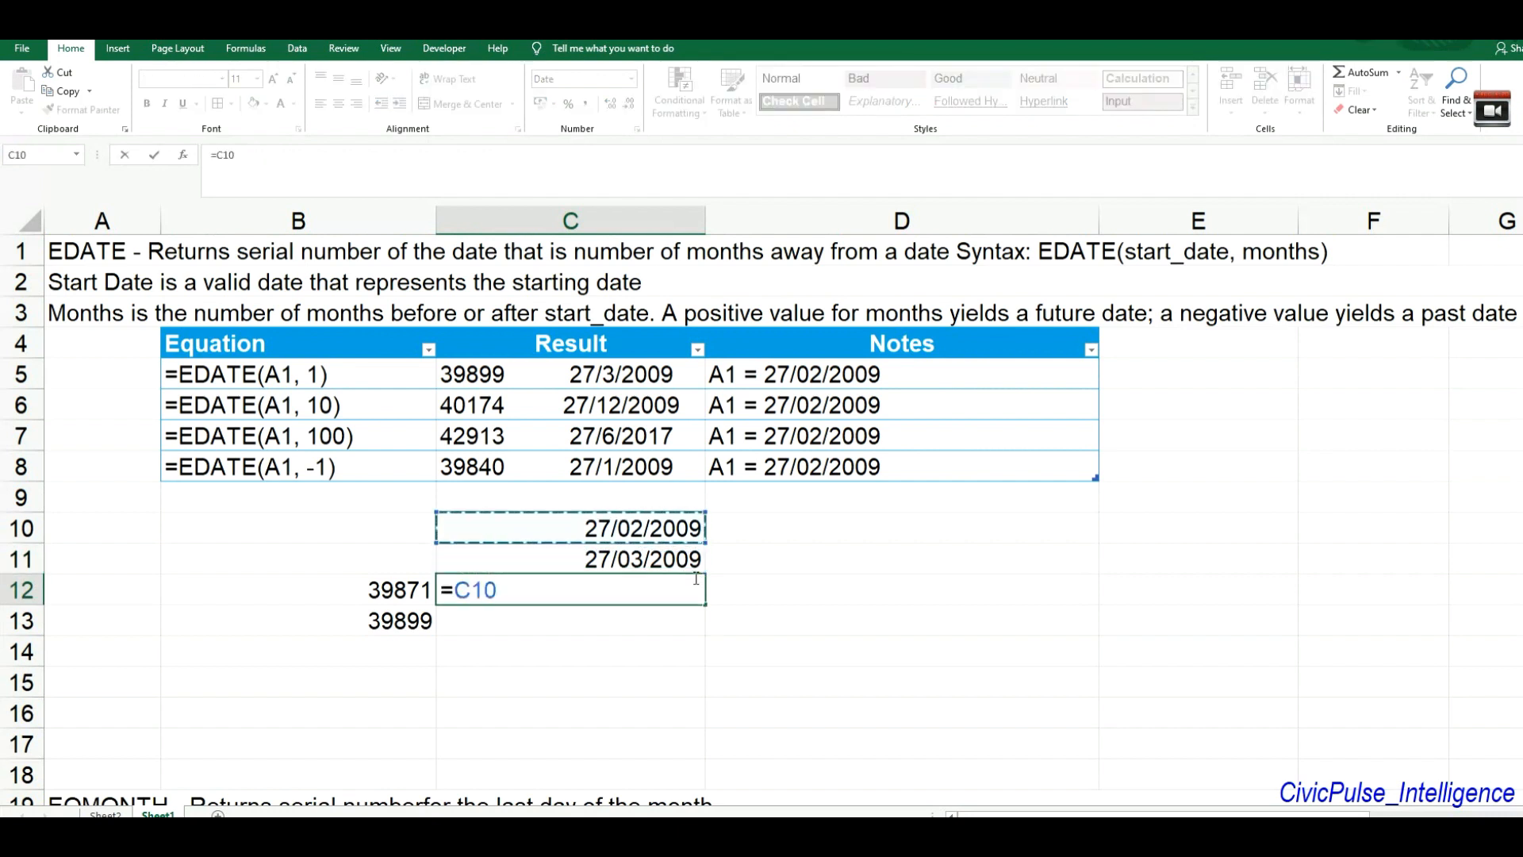
{"action": "key", "text": "Return"}
{"action": "key", "text": "Escape"}
- Enter the formula =EDATE(C10,100) in cell C12 to get the date 100 months after C10
{"action": "type", "text": "="}
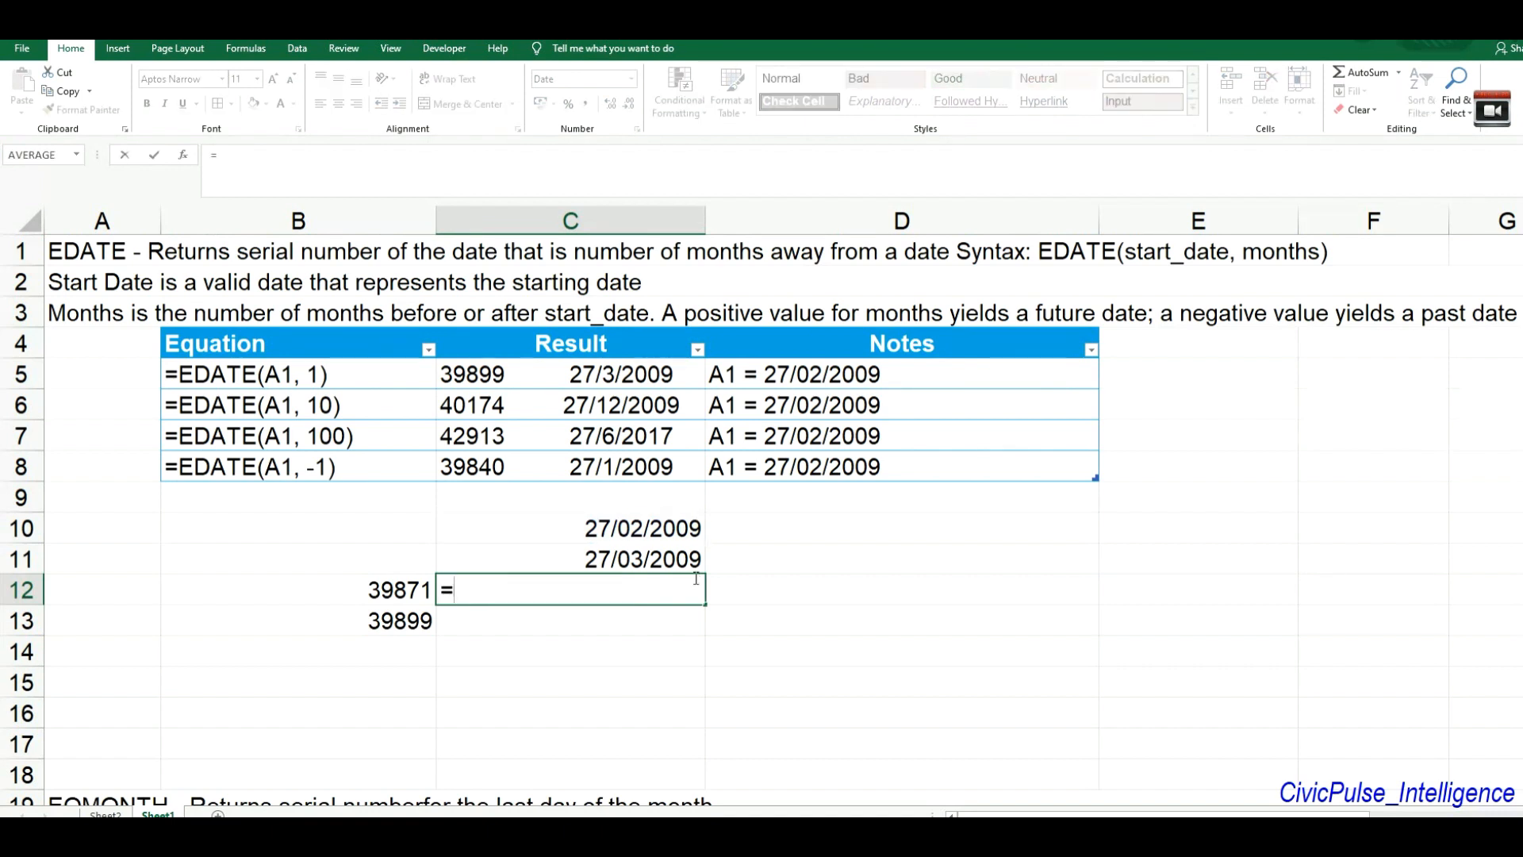
{"action": "type", "text": "edate"}
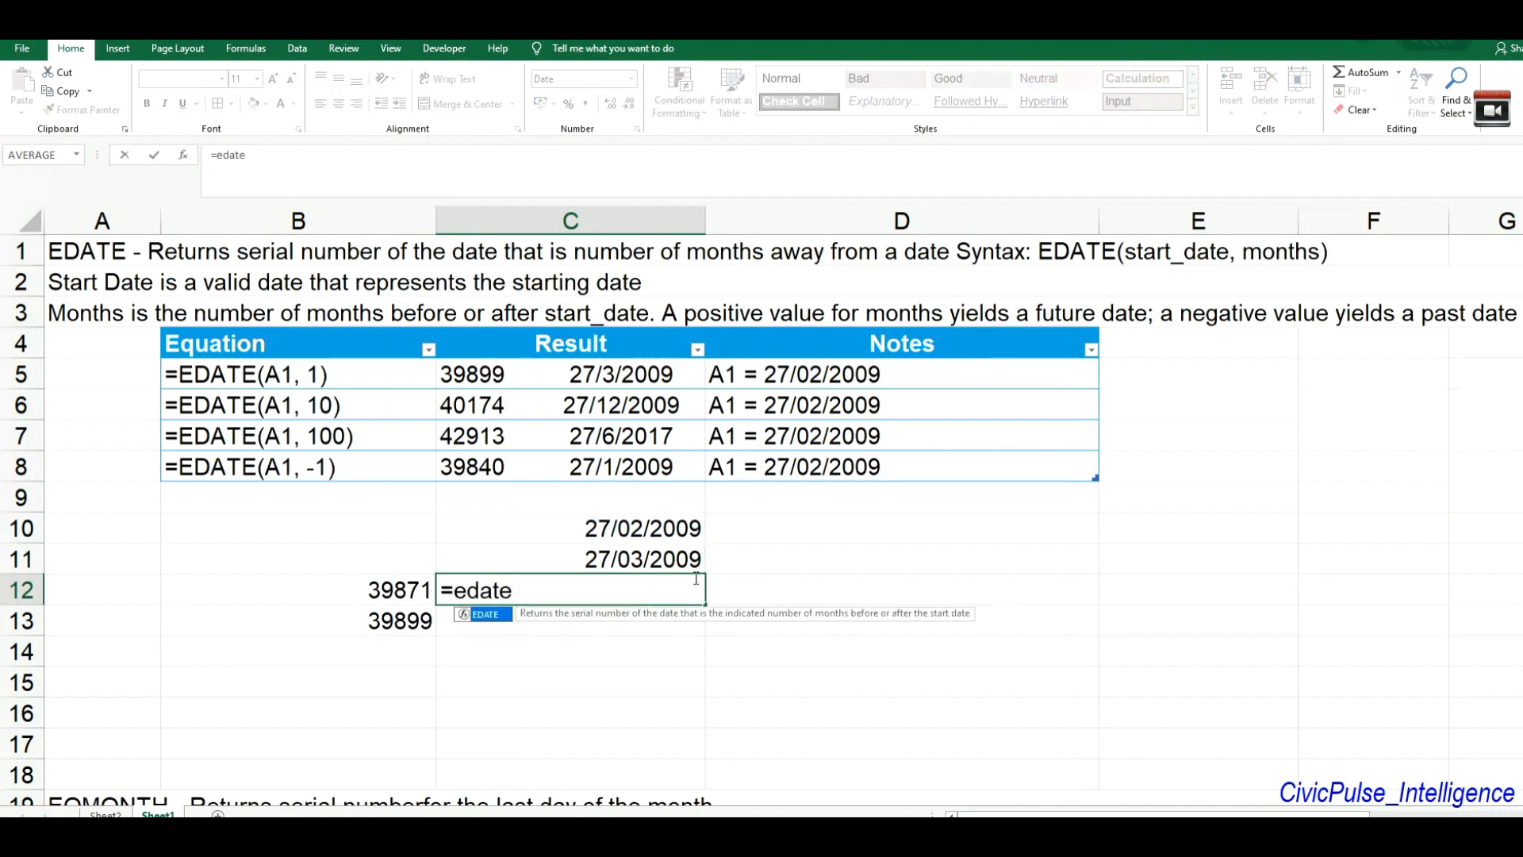
{"action": "type", "text": "("}
{"action": "left_click", "coordinate": [687, 528]}
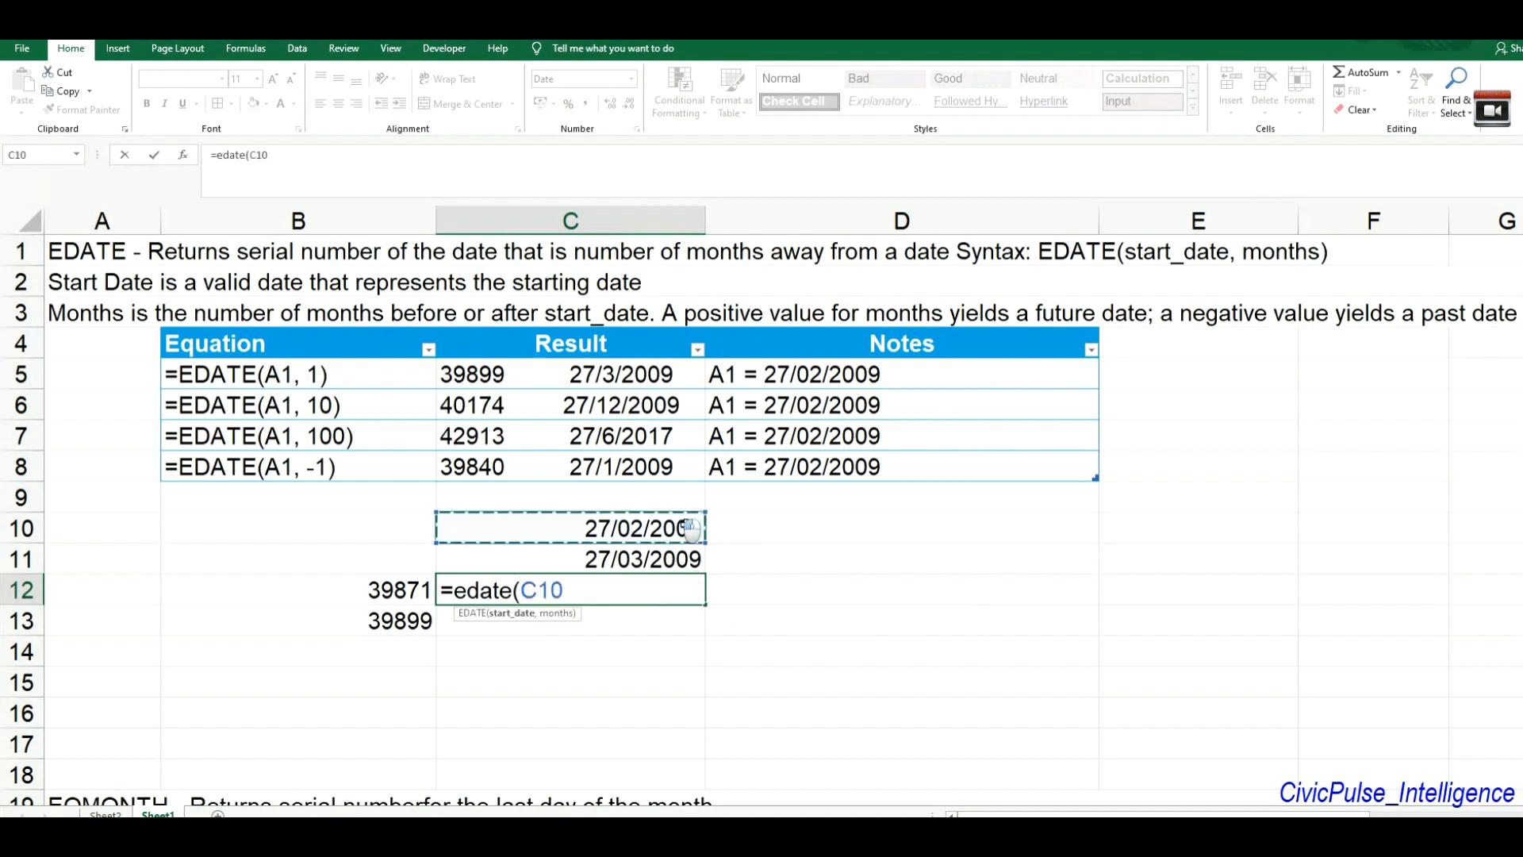
{"action": "type", "text": ",10"}
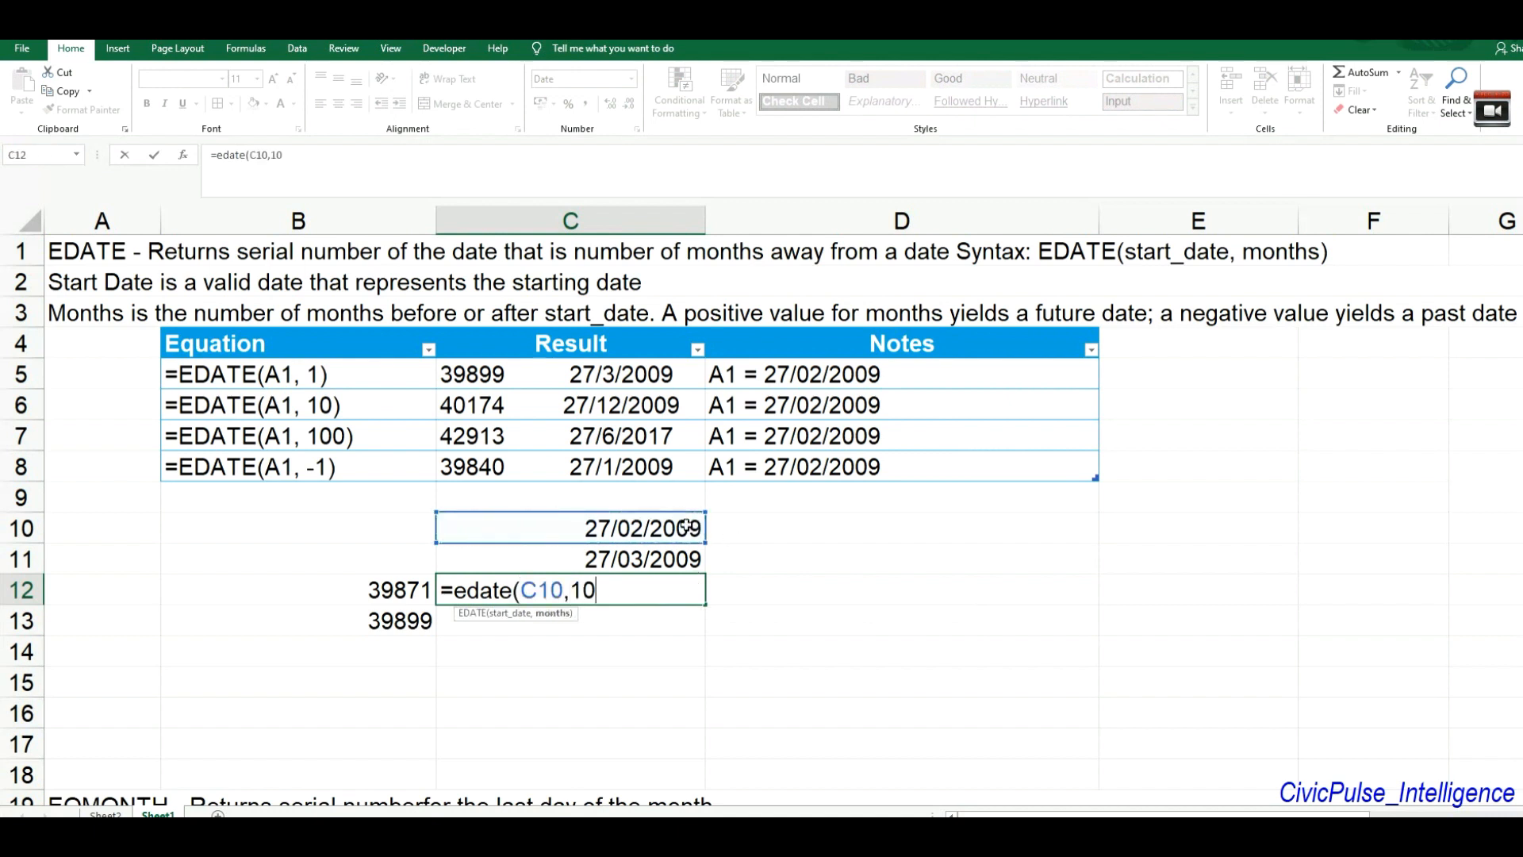
{"action": "type", "text": "0)"}
{"action": "key", "text": "Return"}
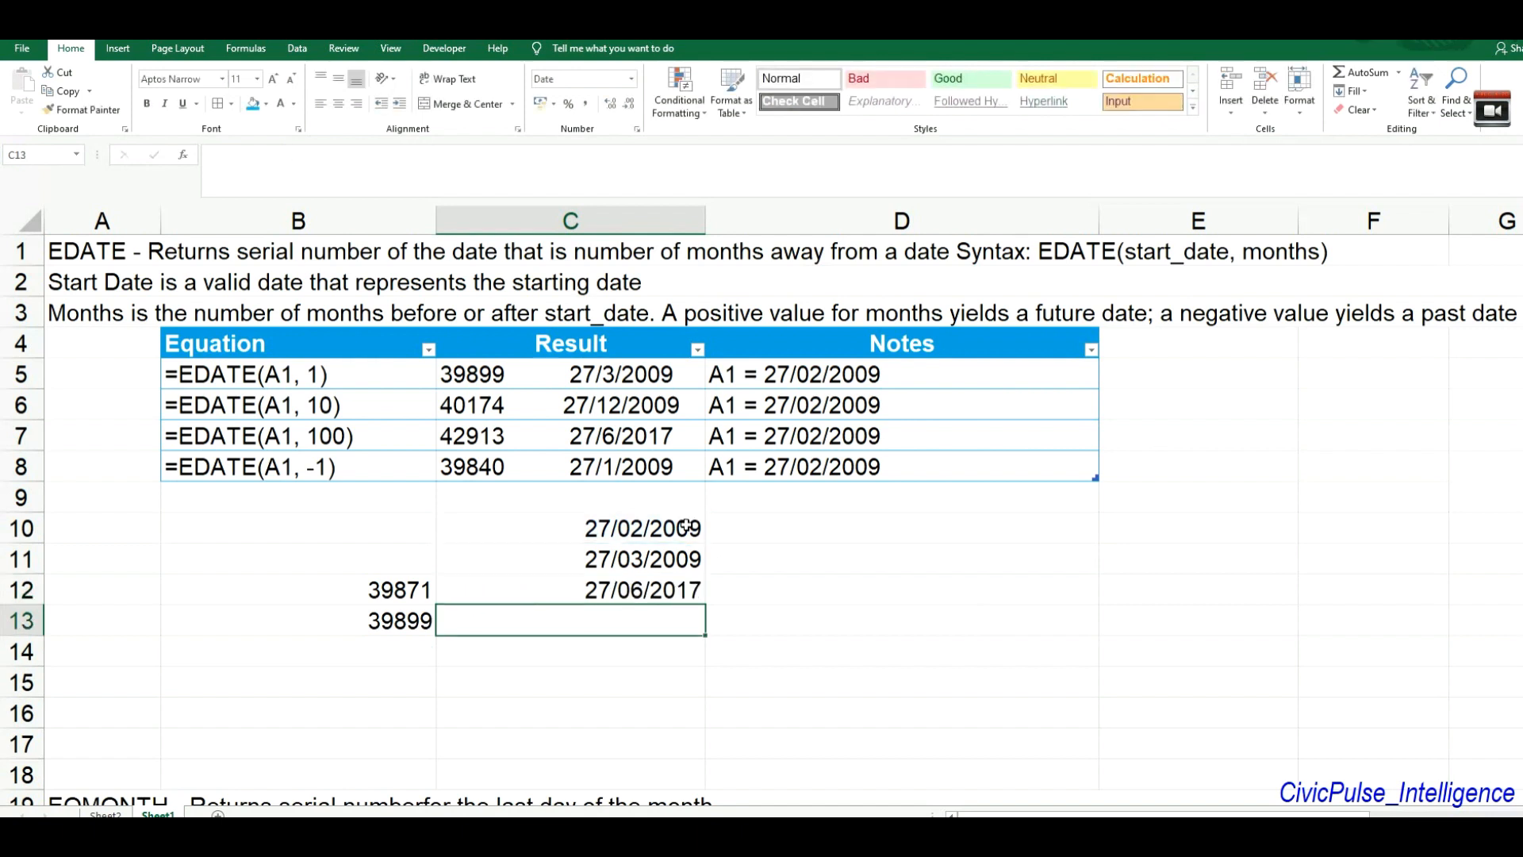
{"action": "key", "text": "Up"}
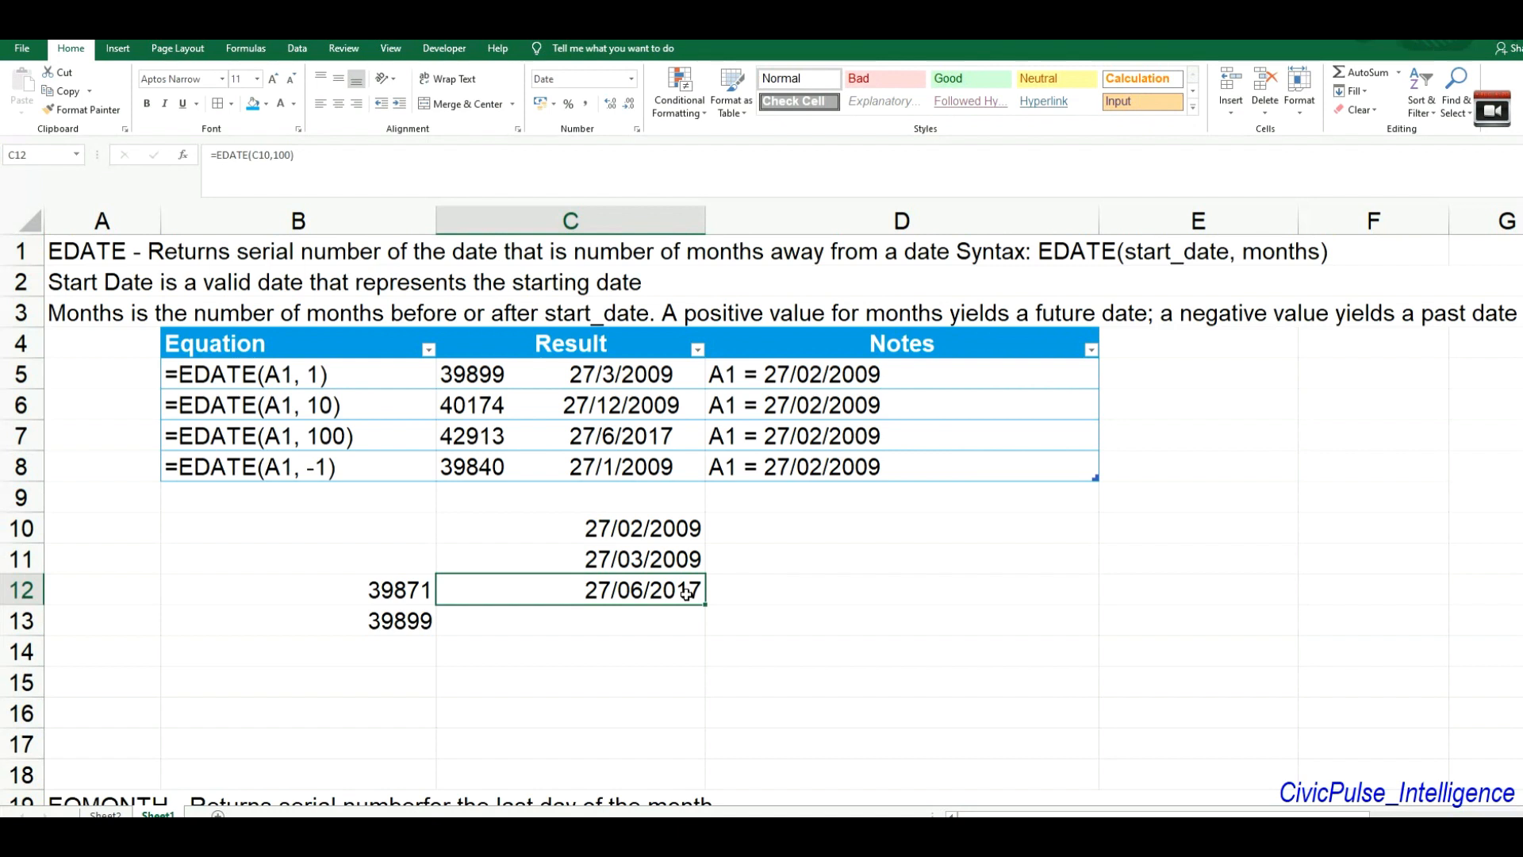
- Enter the formula =EDATE(C10,-1) in cell C13 to get the date one month before C10
{"action": "left_click", "coordinate": [625, 614]}
{"action": "type", "text": "="}
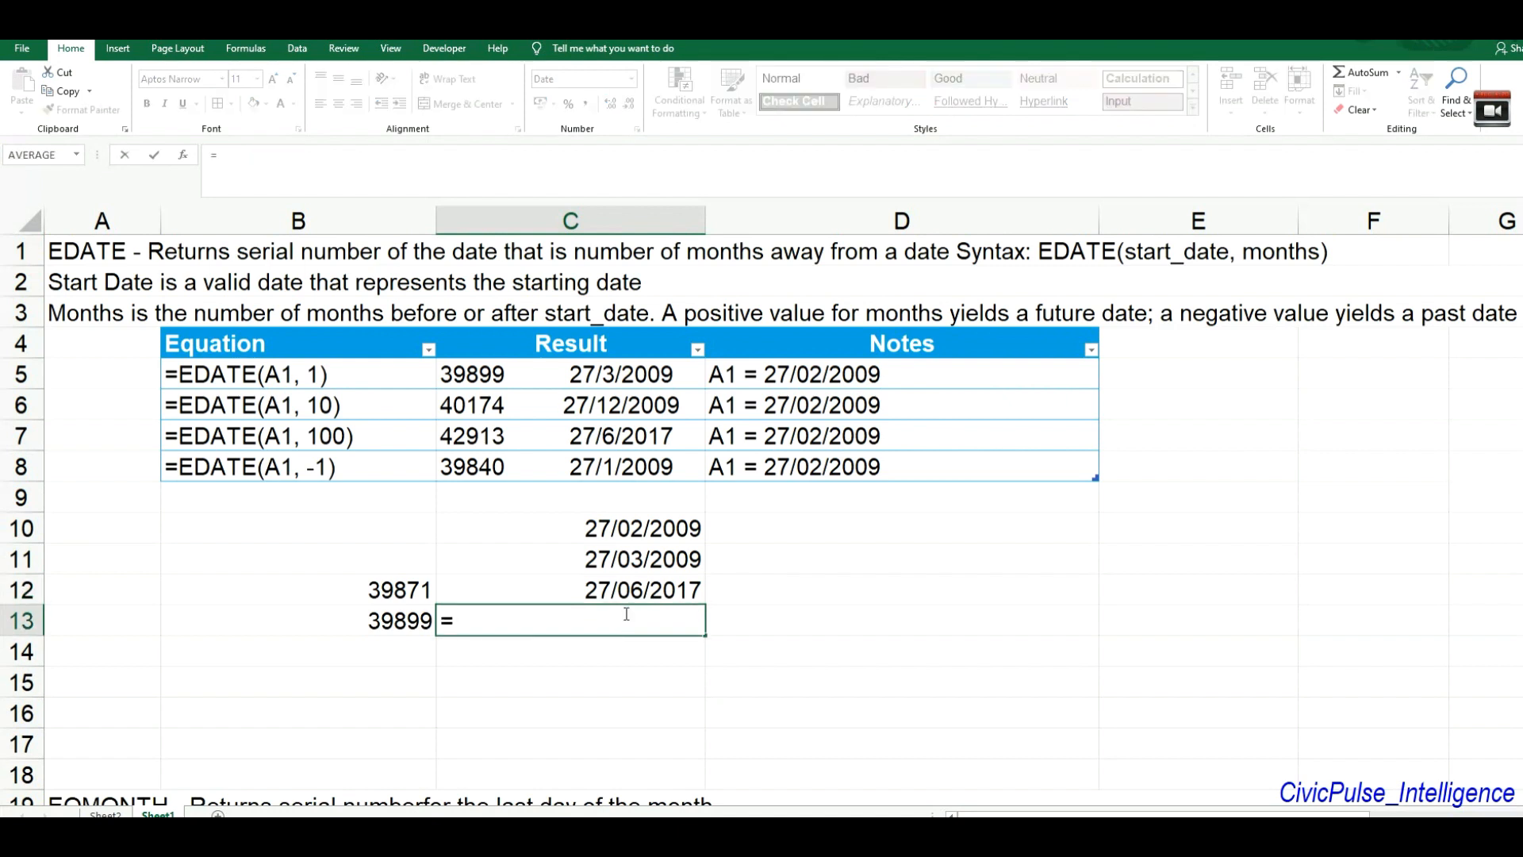
{"action": "key", "text": "Up"}
{"action": "key", "text": "Up"}
{"action": "key", "text": "Down"}
{"action": "key", "text": "BackSpace"}
{"action": "key", "text": "BackSpace"}
{"action": "key", "text": "BackSpace"}
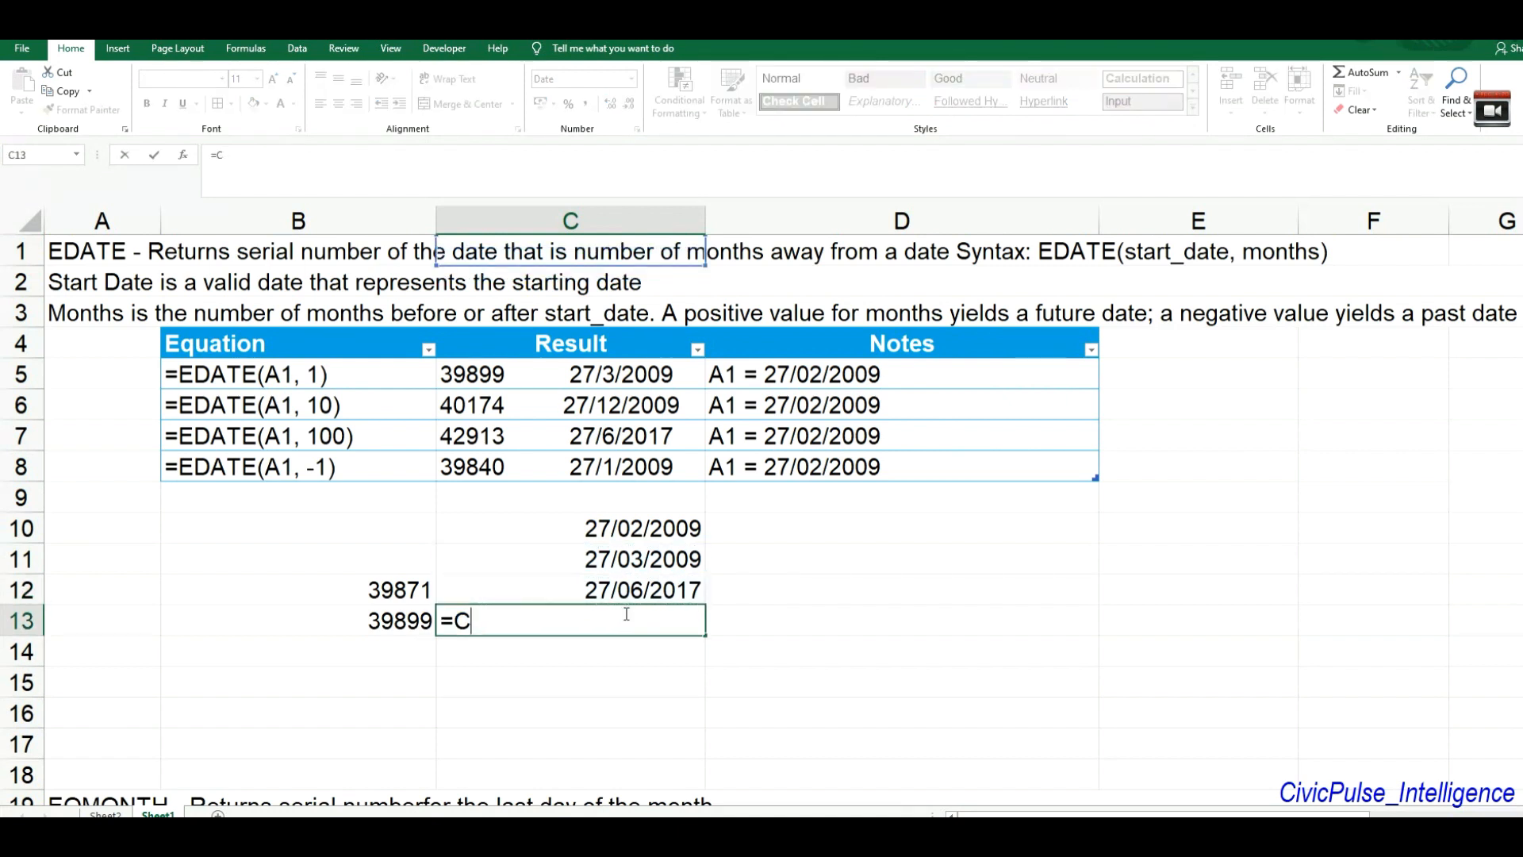
{"action": "type", "text": "te"}
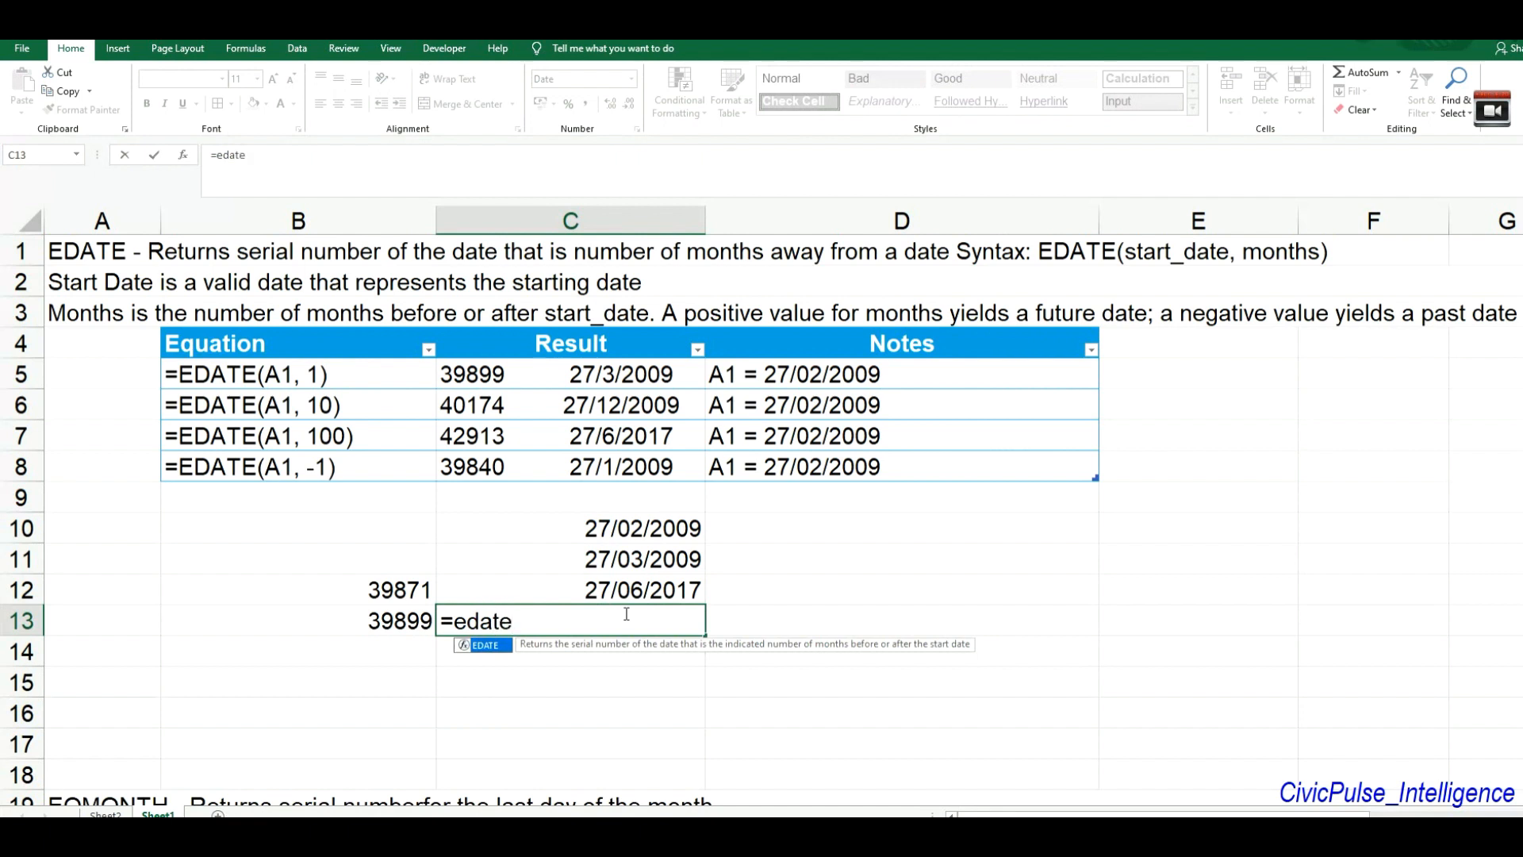
{"action": "type", "text": "("}
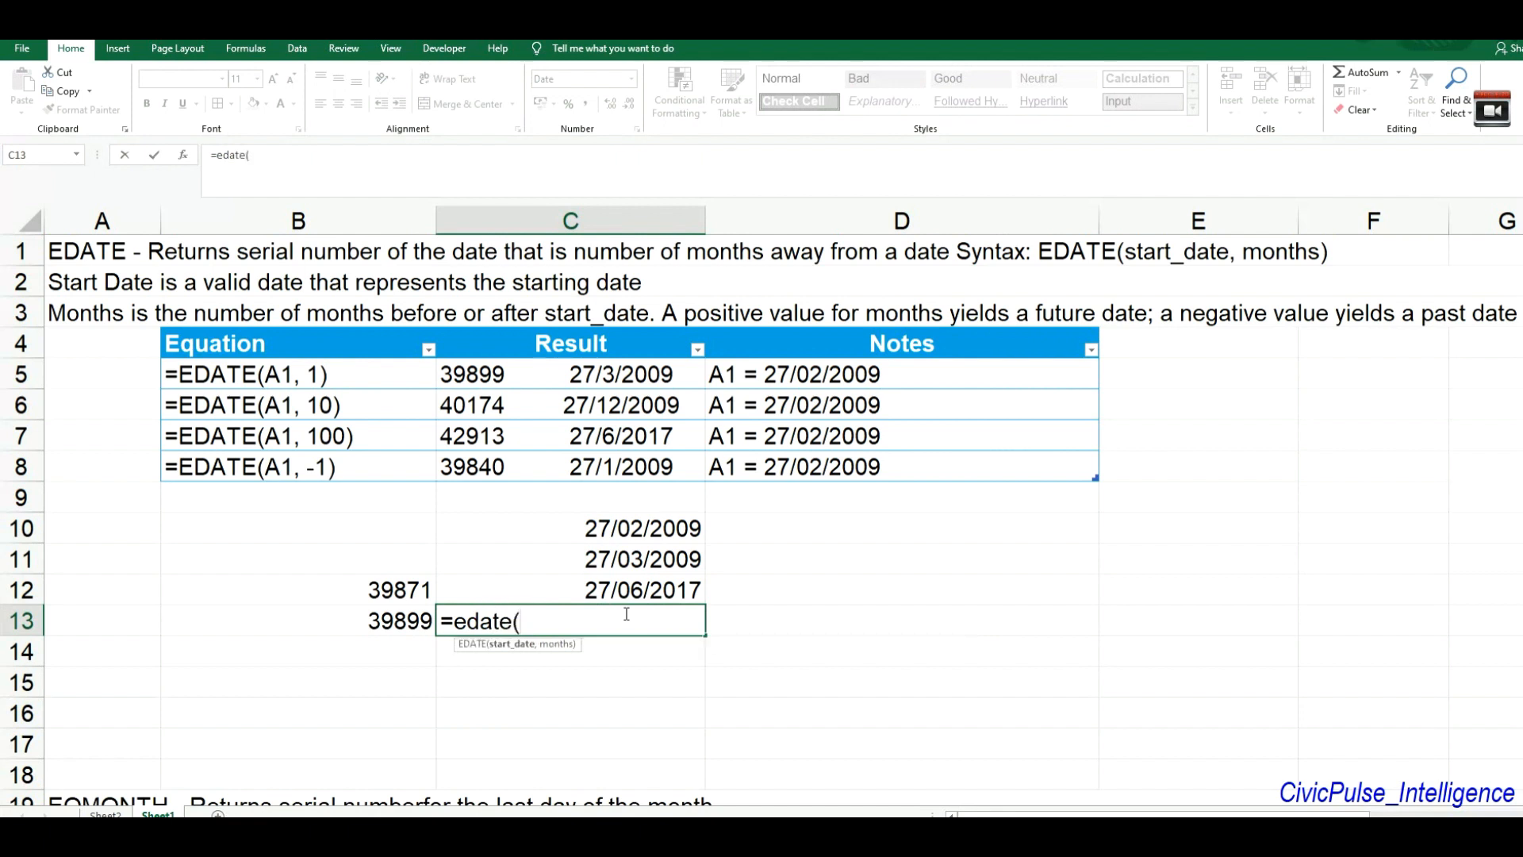
{"action": "left_click", "coordinate": [629, 524]}
{"action": "type", "text": ","}
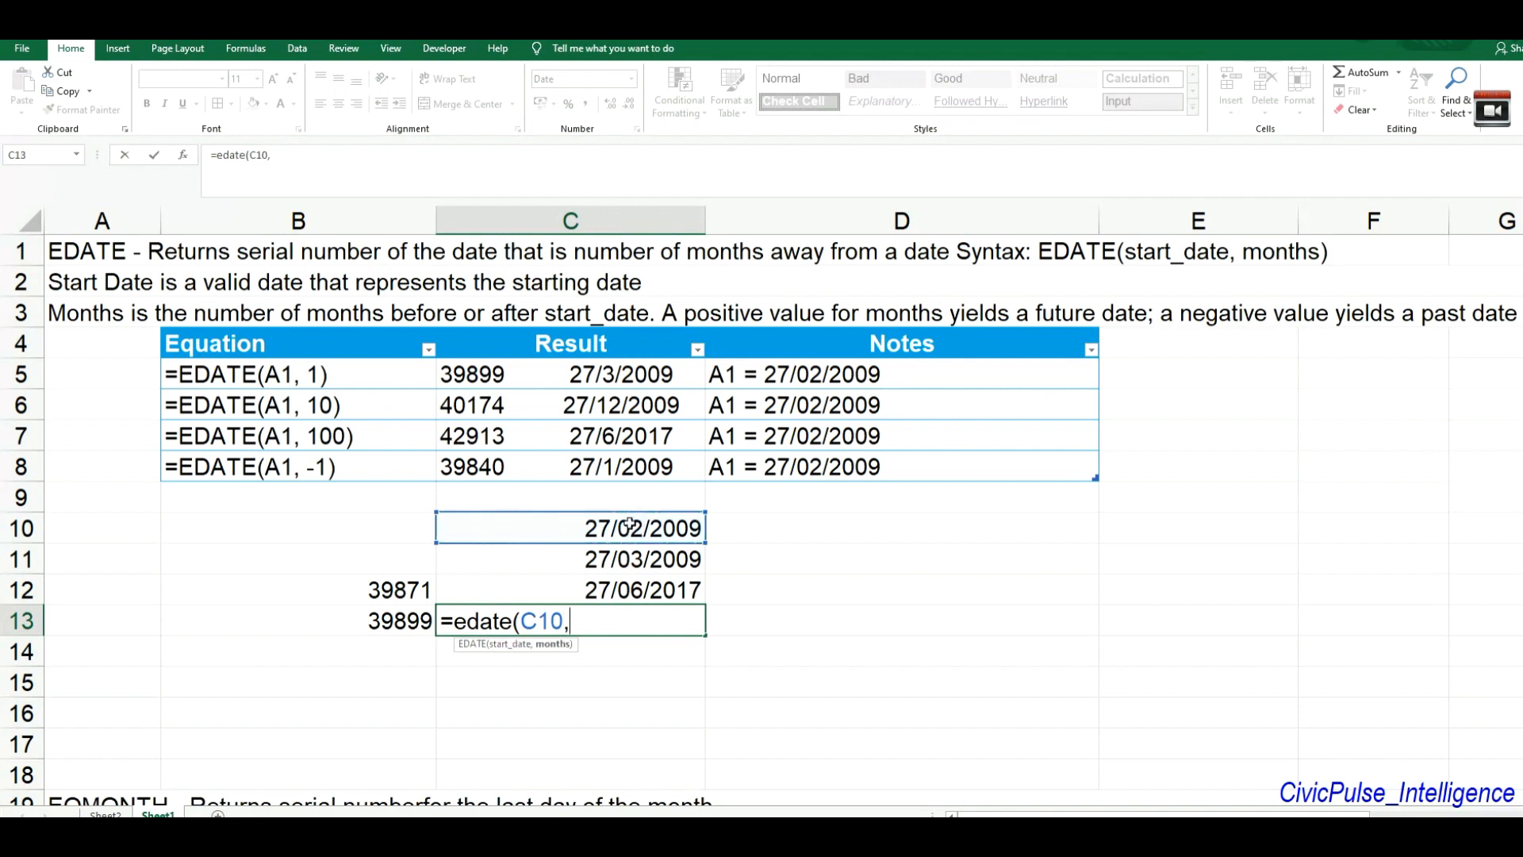
{"action": "type", "text": "-1)"}
{"action": "key", "text": "Return"}
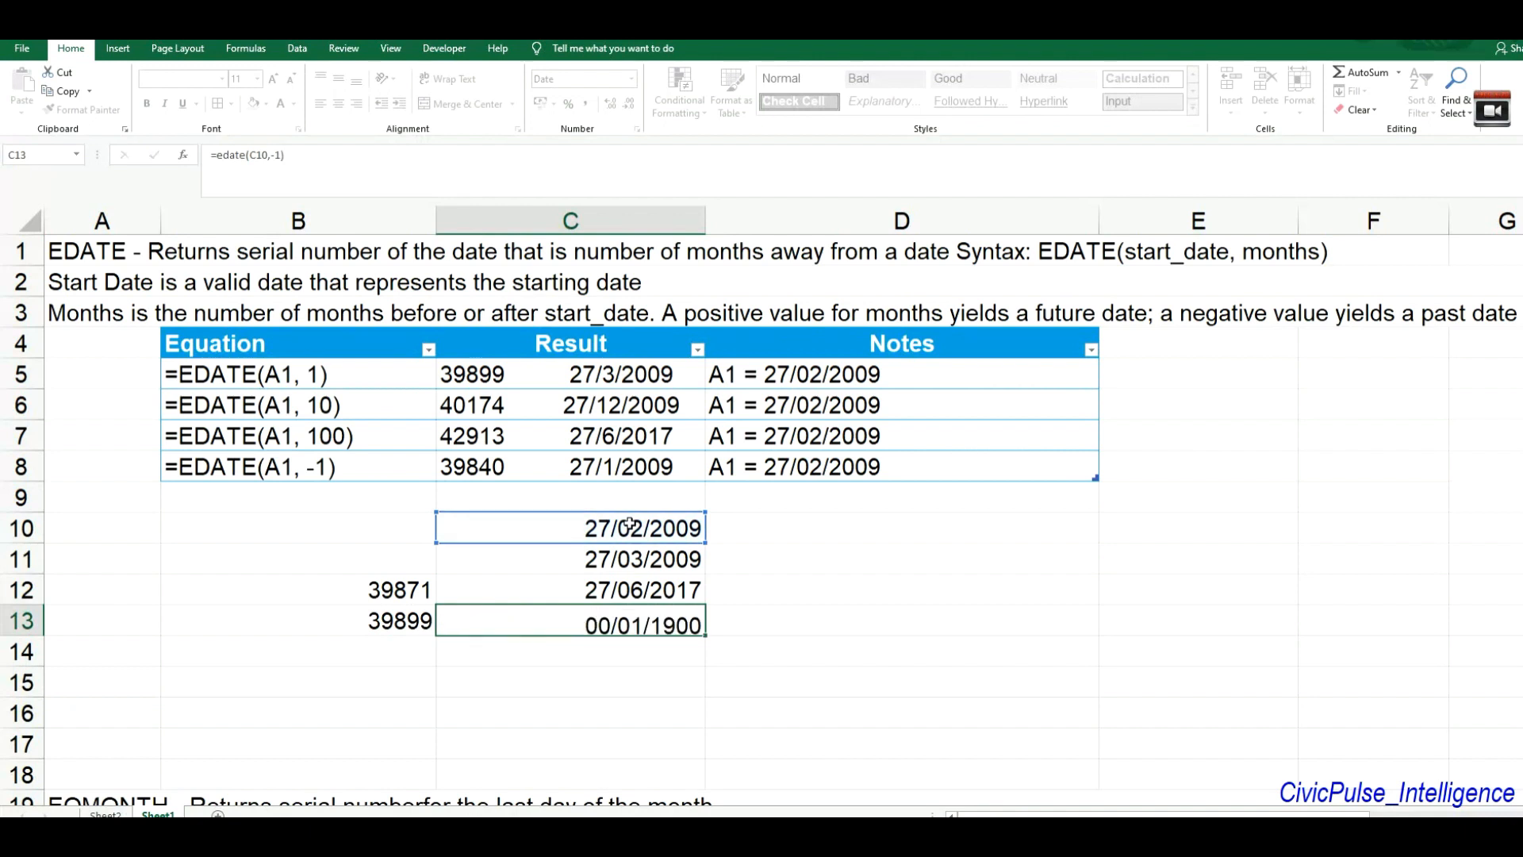
{"action": "left_click", "coordinate": [635, 614]}
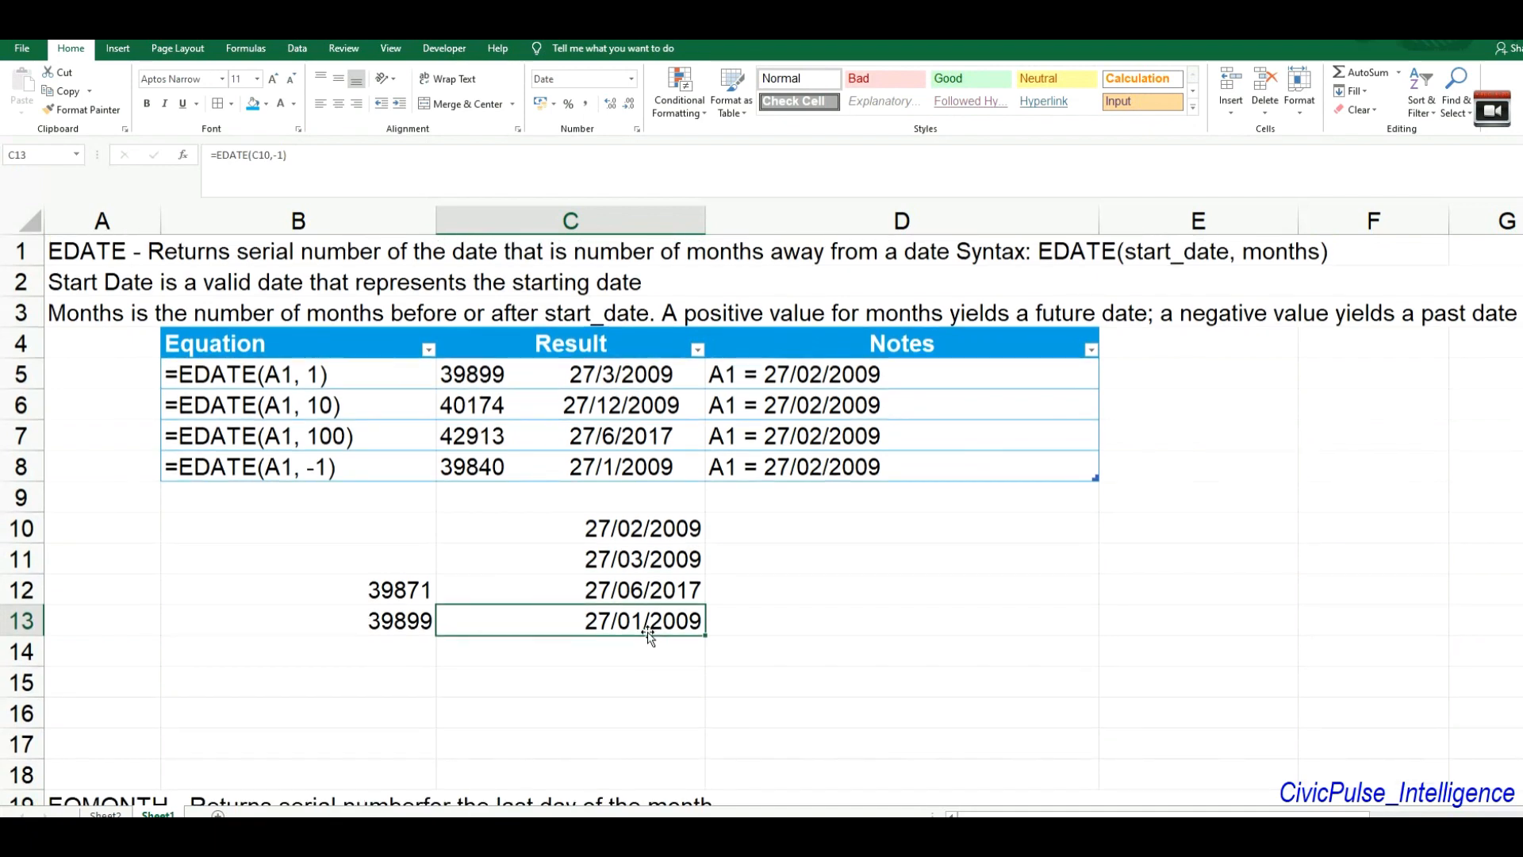
- Enter the date 27/02/2009 in cell C29, below the EOMONTH table
{"action": "scroll", "coordinate": [649, 635], "scroll_direction": "down", "scroll_amount": 6}
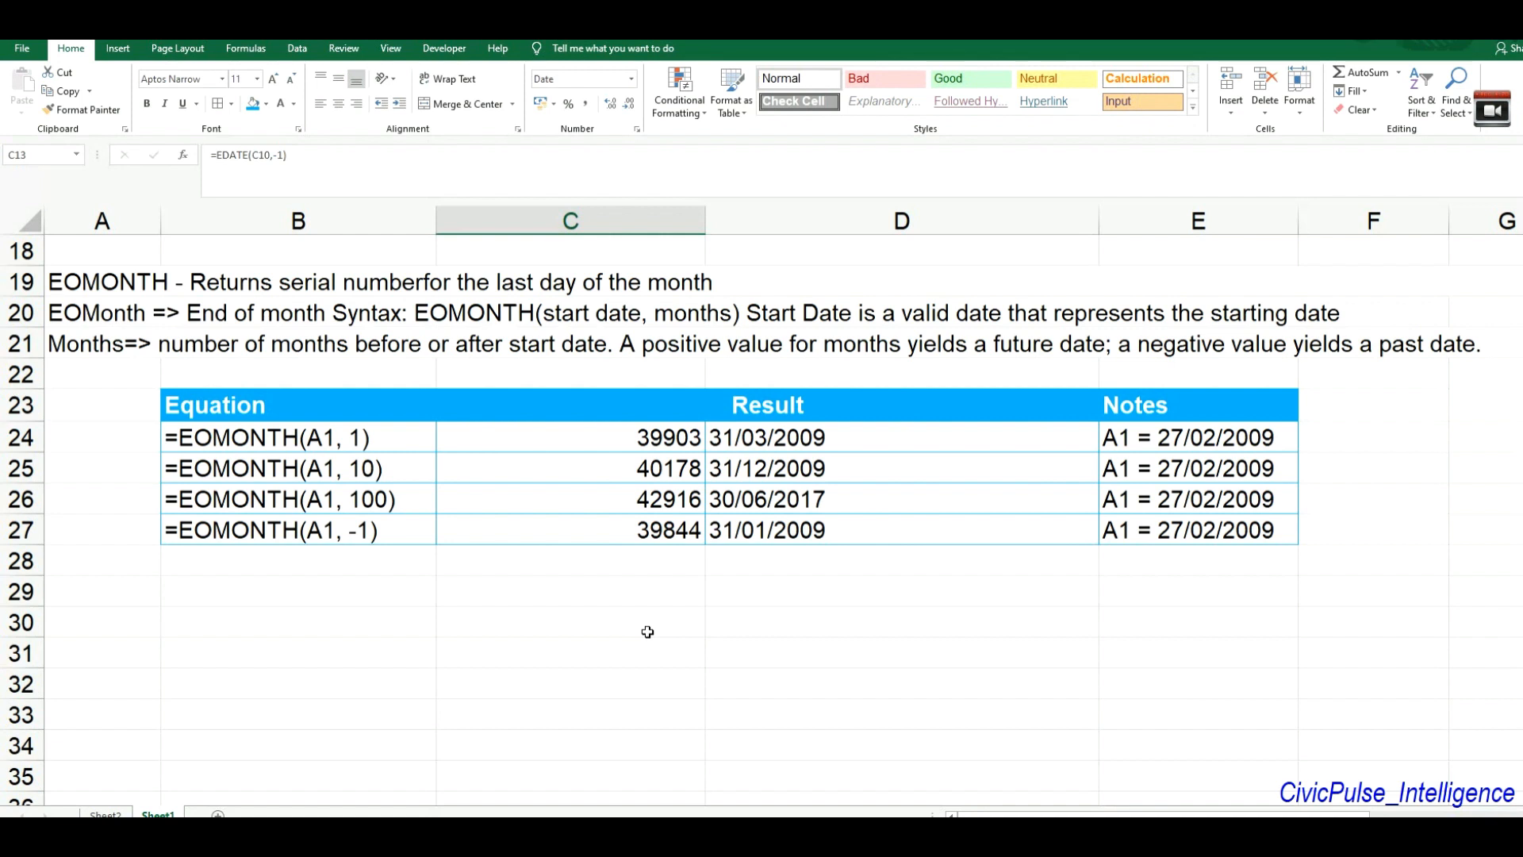
{"action": "left_click", "coordinate": [591, 622]}
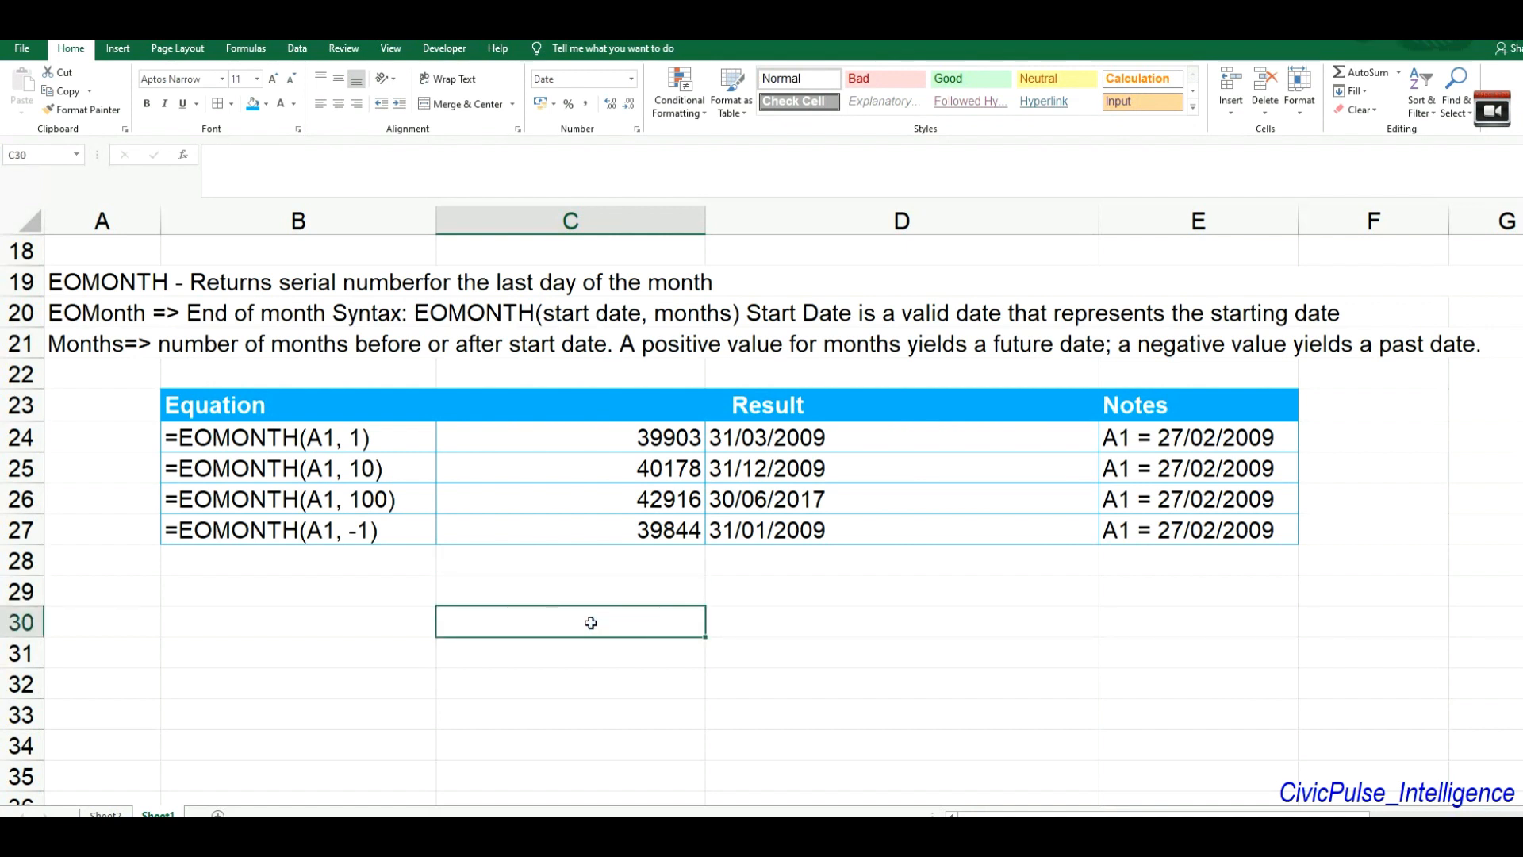
{"action": "key", "text": "Up"}
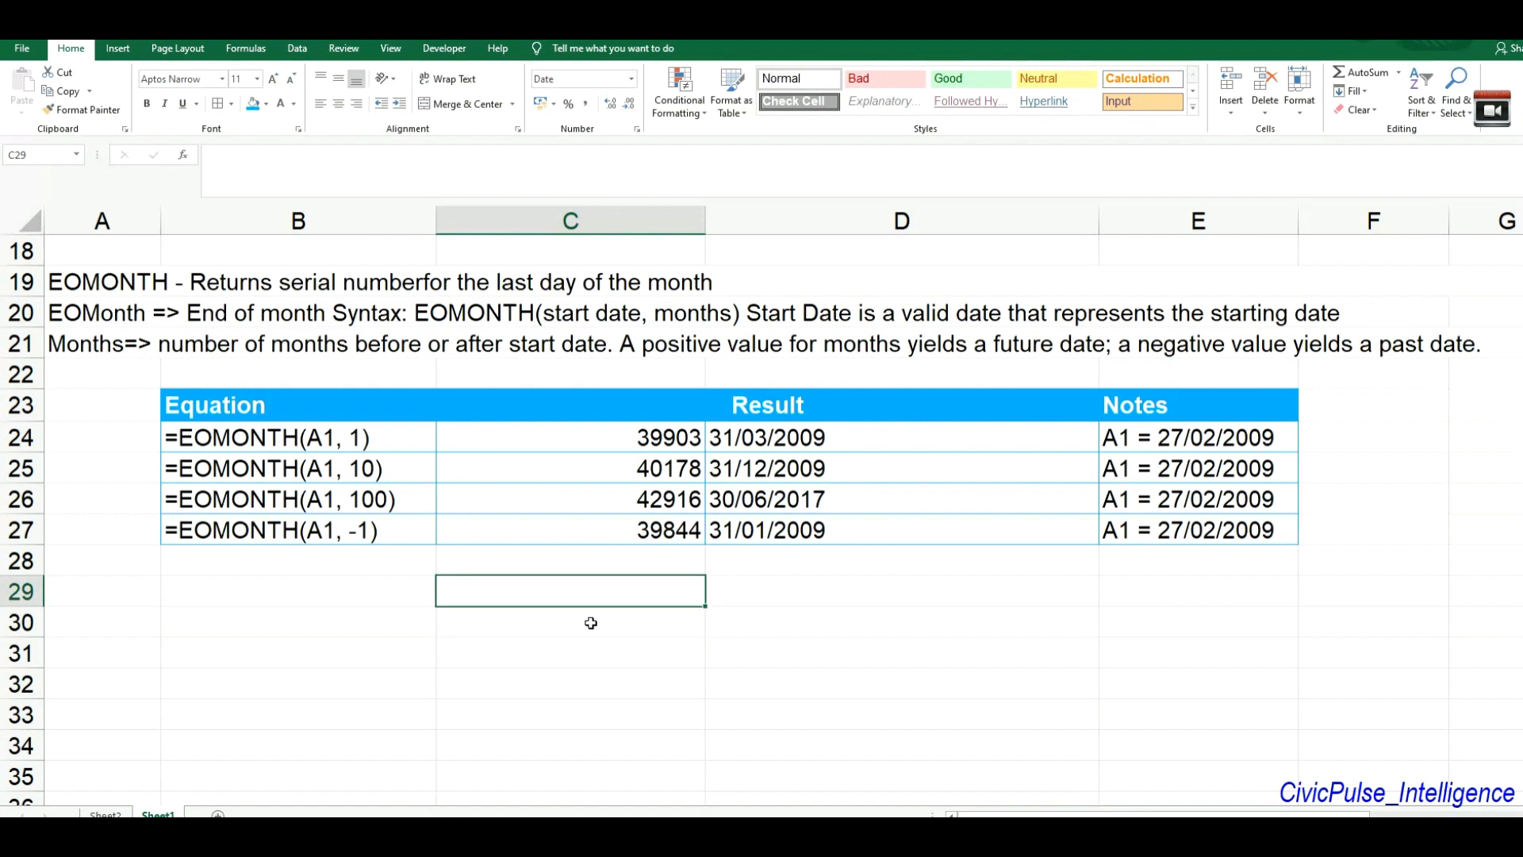
{"action": "type", "text": "27/02"}
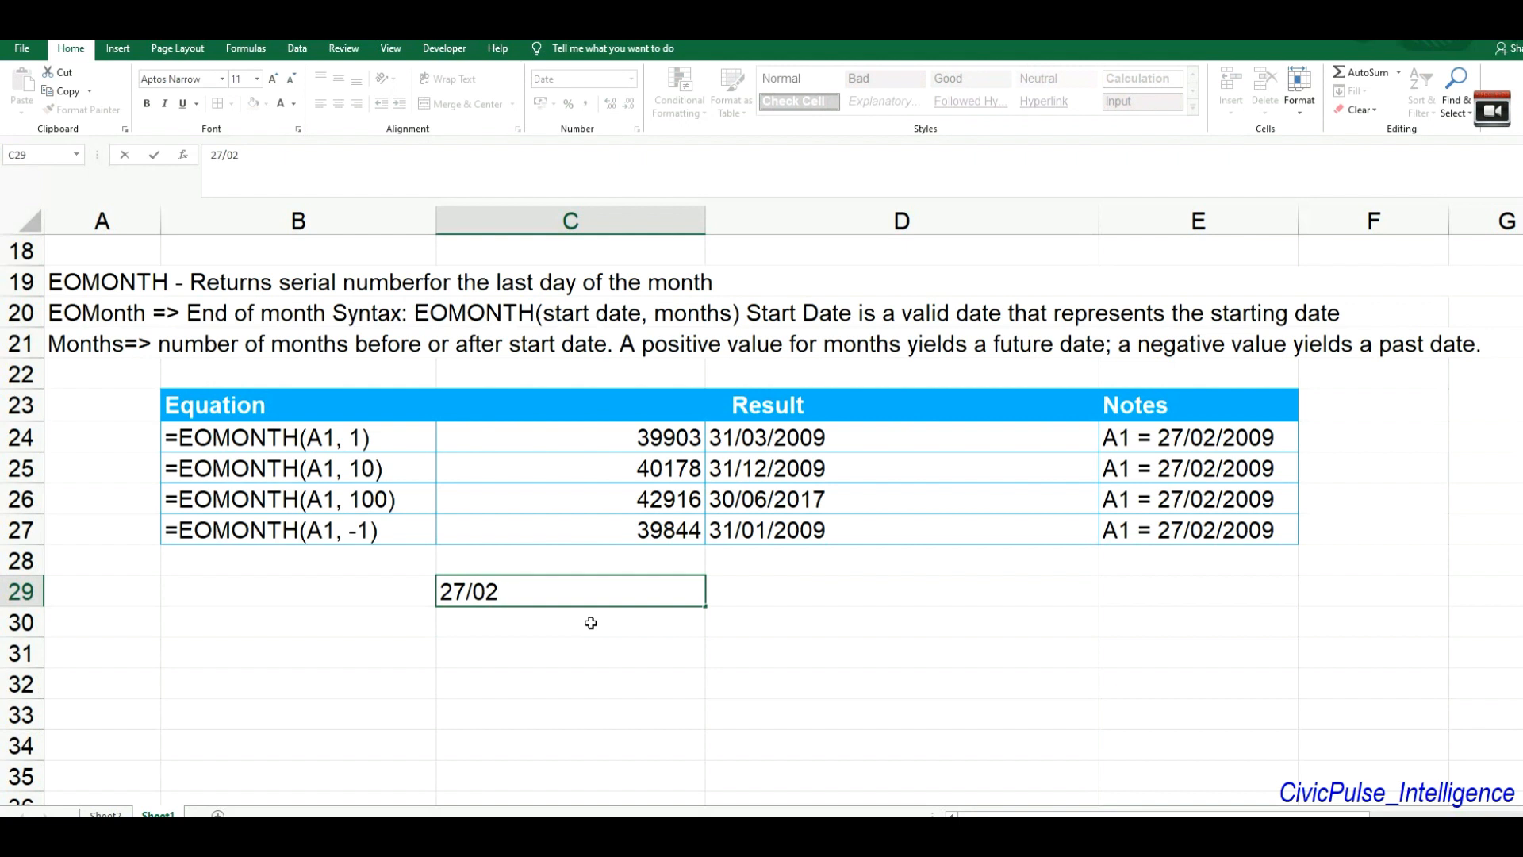
{"action": "type", "text": "/2009"}
{"action": "key", "text": "Return"}
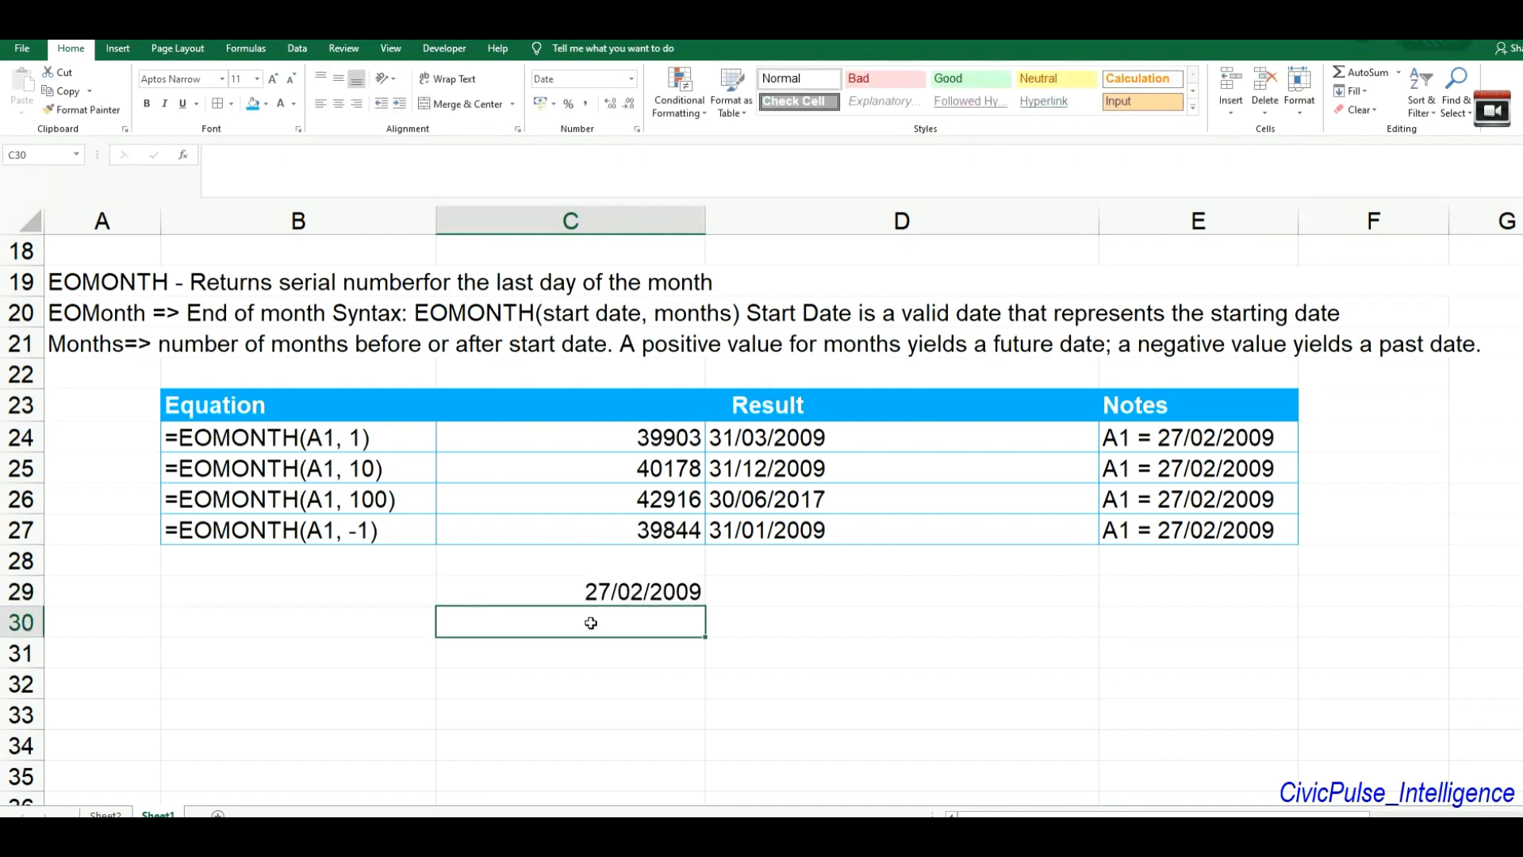
- Enter the formula =EOMONTH(C29,10) in cell C30 to get the month end ten months after C29
{"action": "type", "text": "=eo,"}
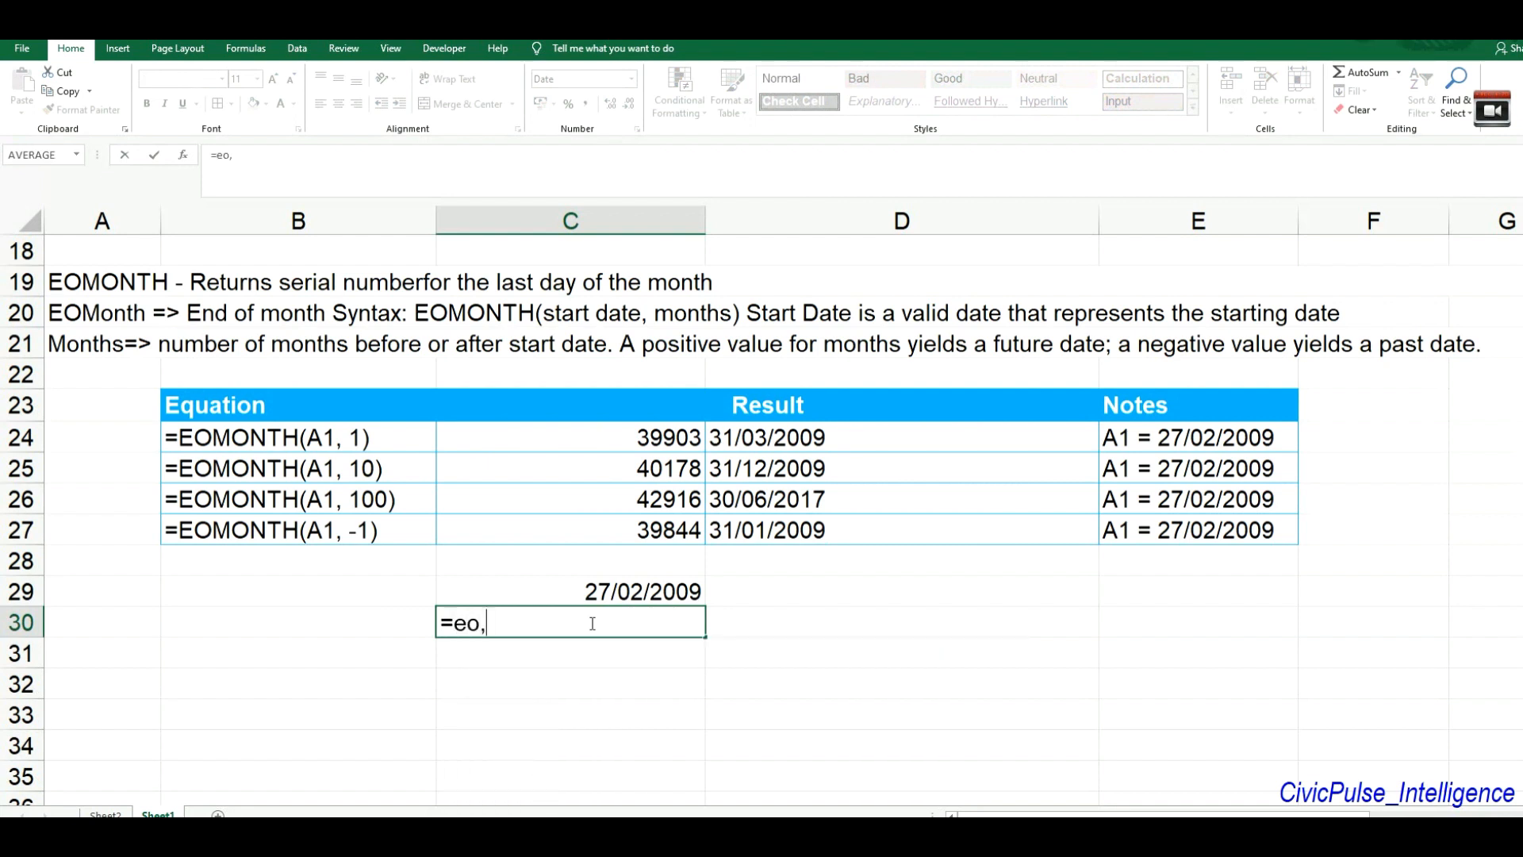
{"action": "key", "text": "BackSpace"}
{"action": "type", "text": "mont"}
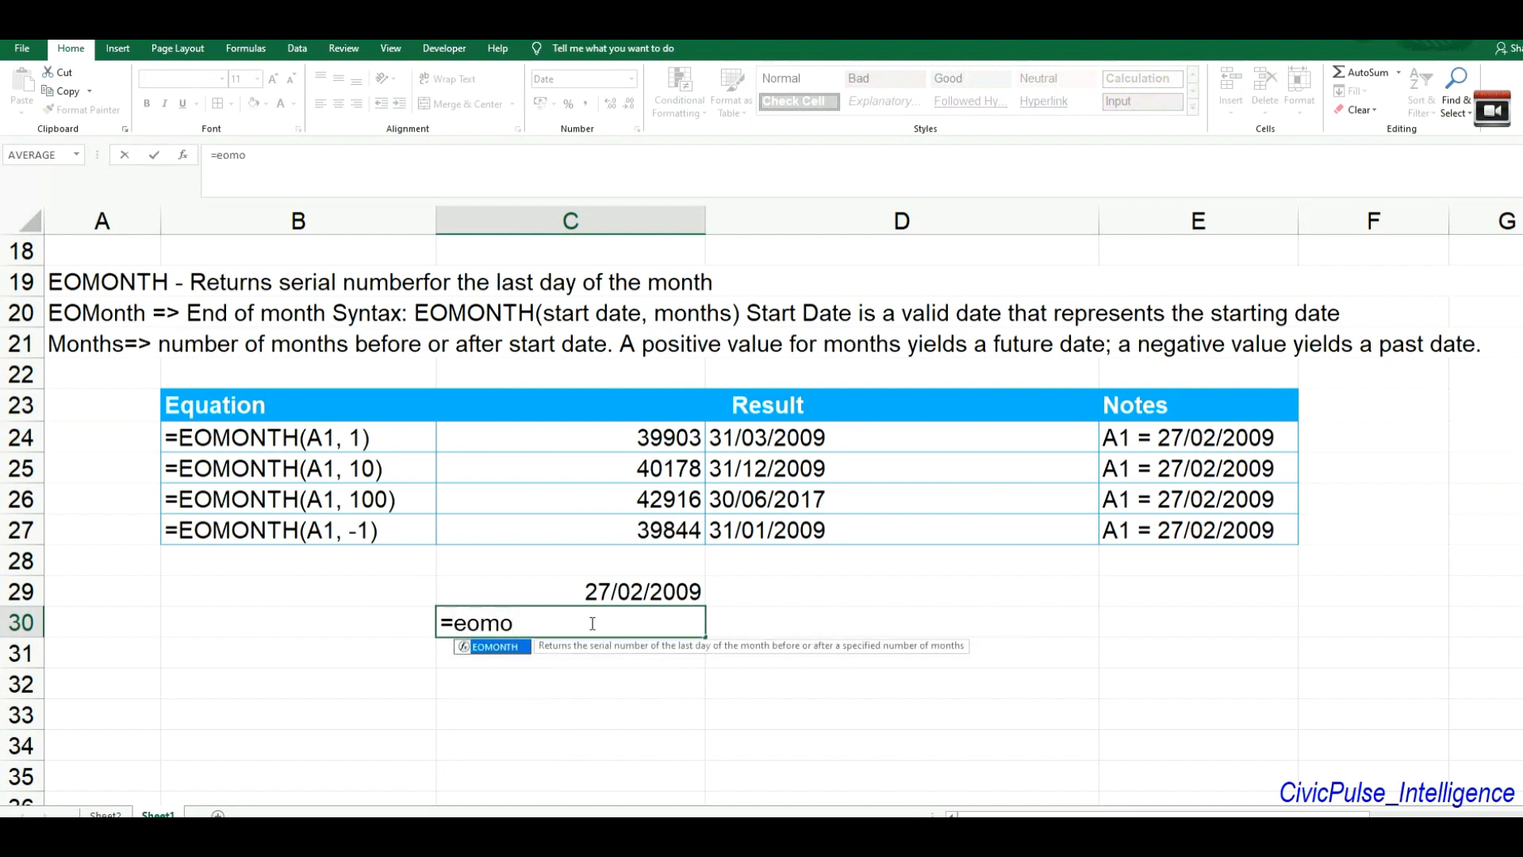
{"action": "type", "text": "h("}
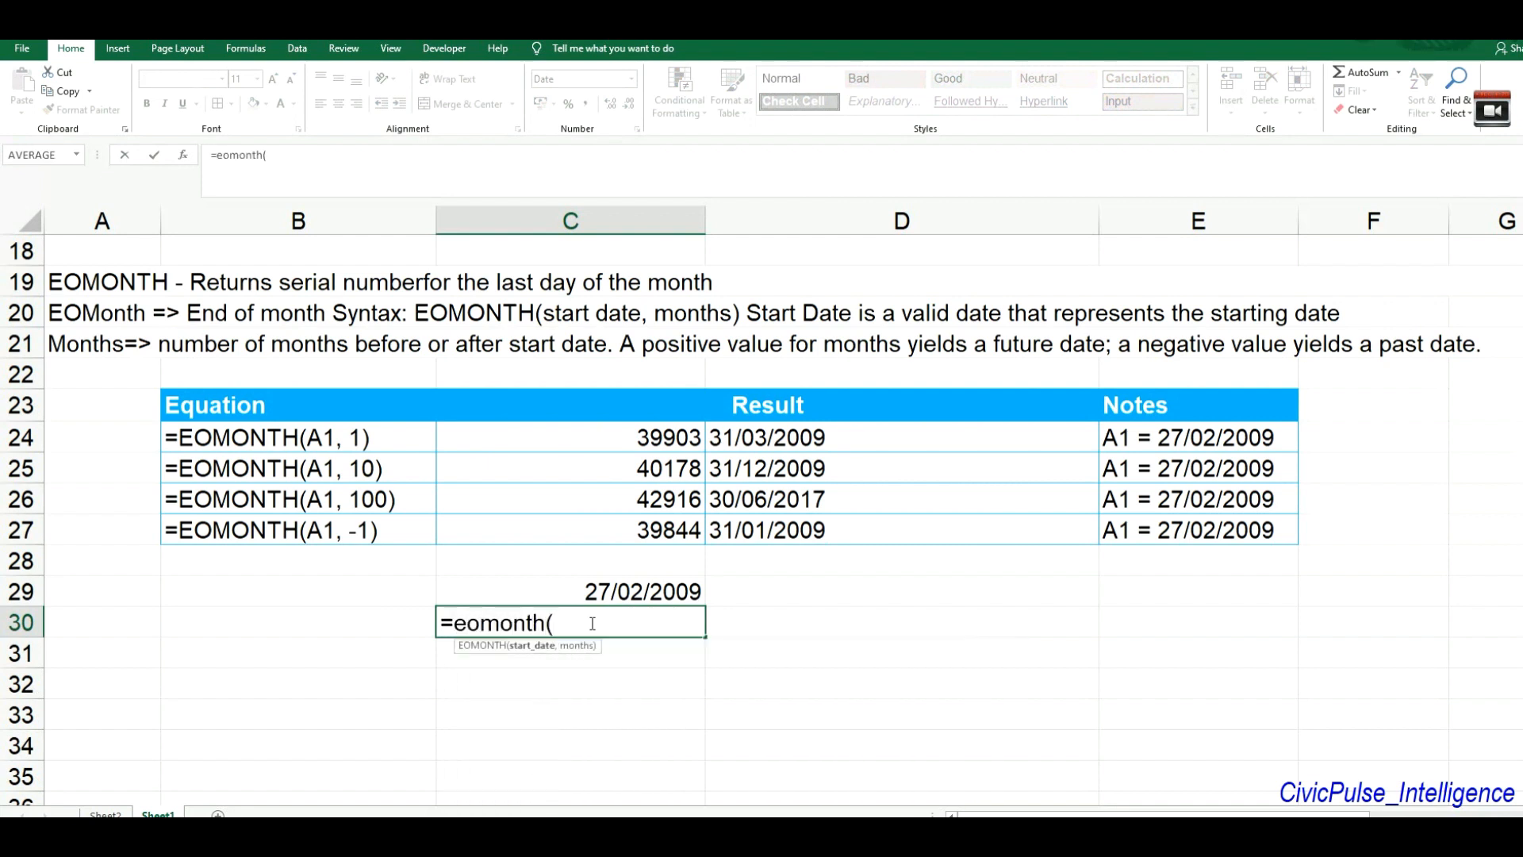
{"action": "left_click", "coordinate": [635, 593]}
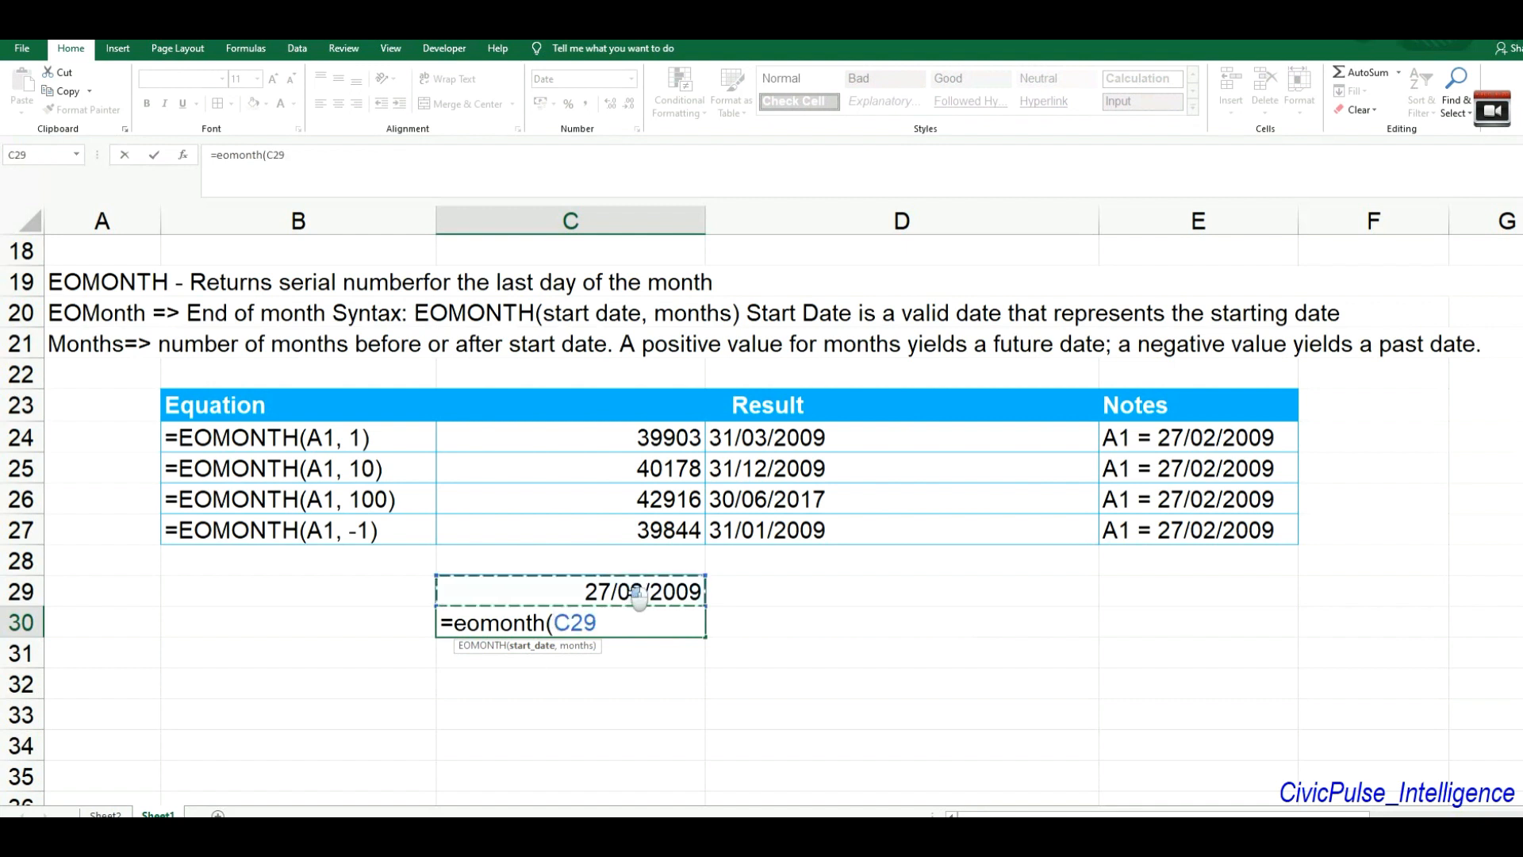
{"action": "type", "text": ","}
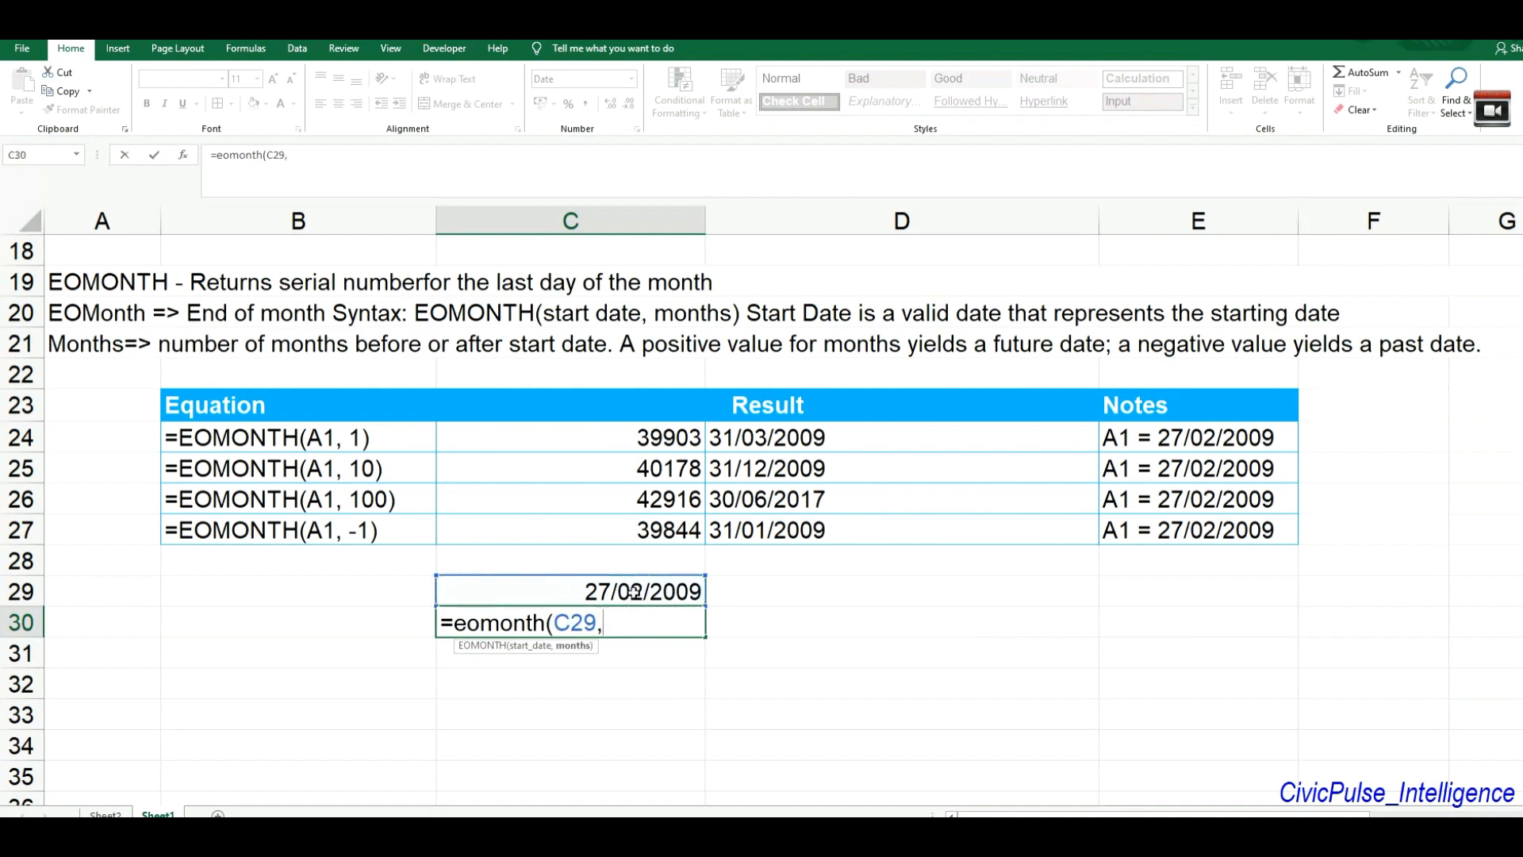
{"action": "type", "text": "10)"}
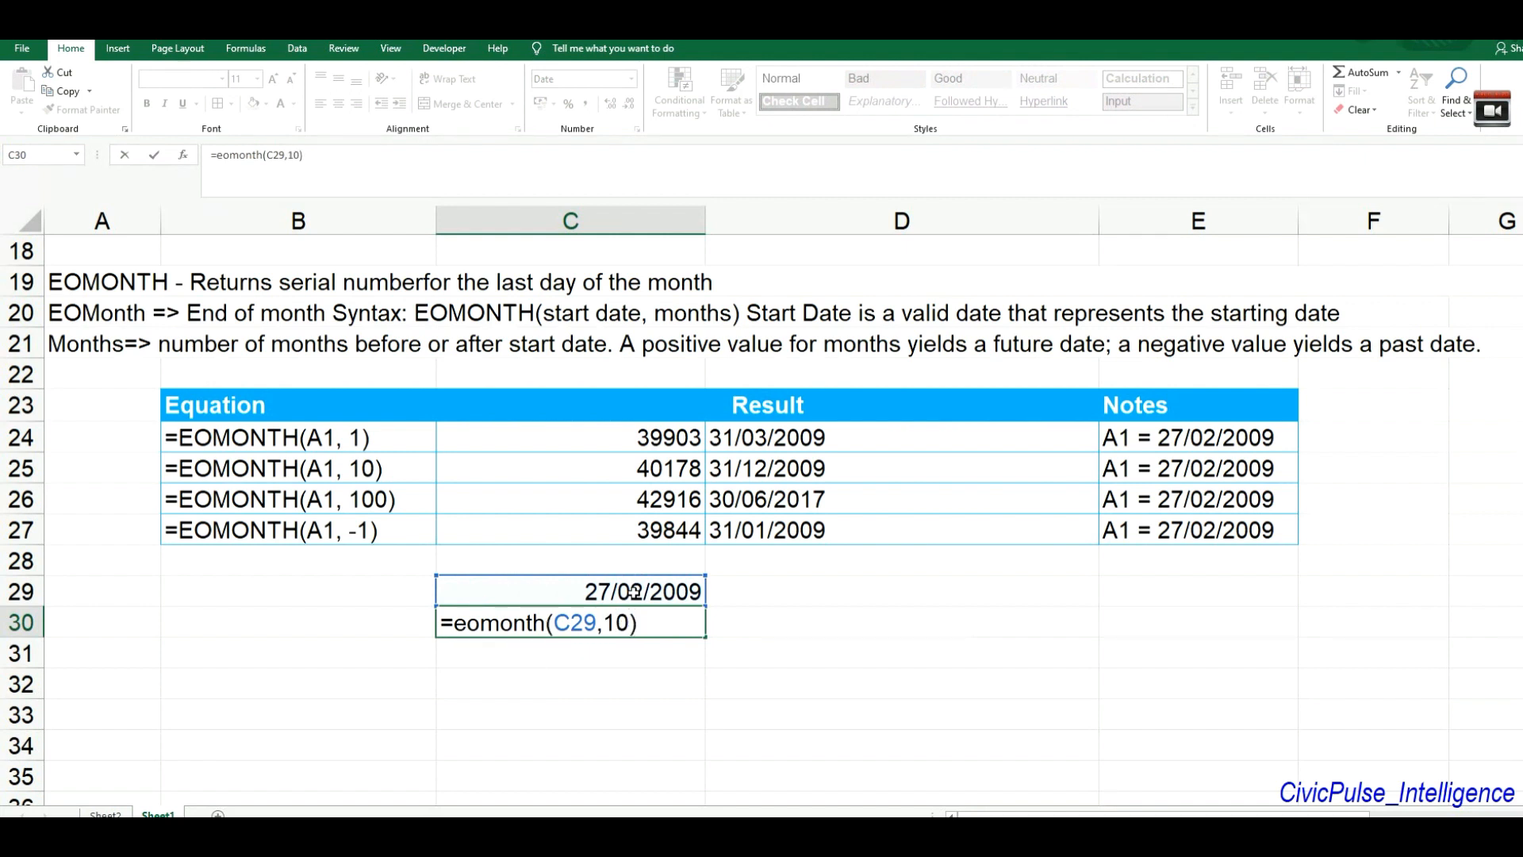
{"action": "key", "text": "Return"}
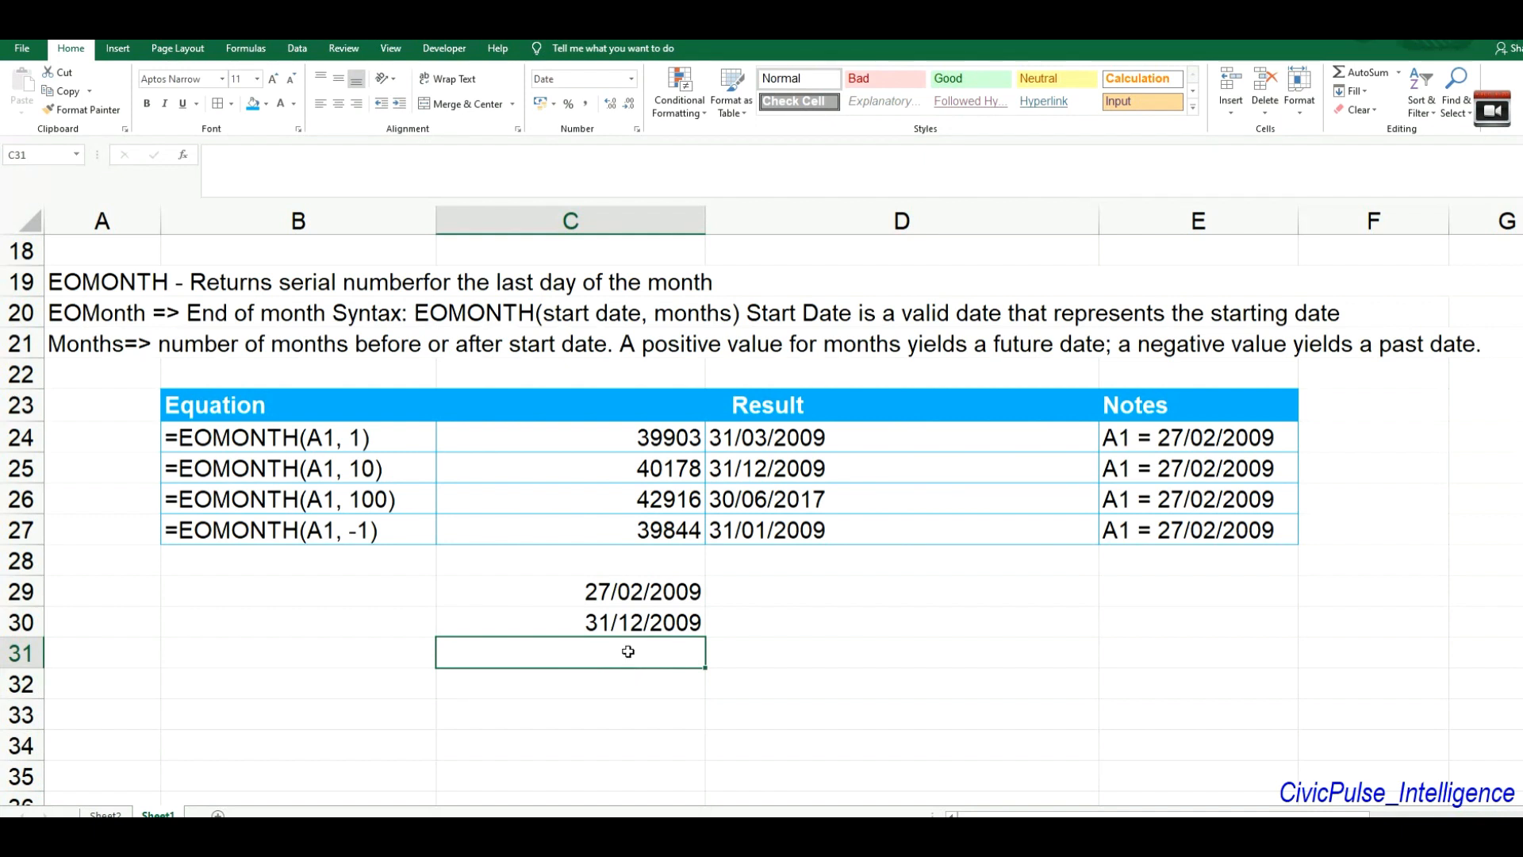
- Enter the formula =EOMONTH(C29,100) in cell C31 to get the month end 100 months after C29
{"action": "type", "text": "="}
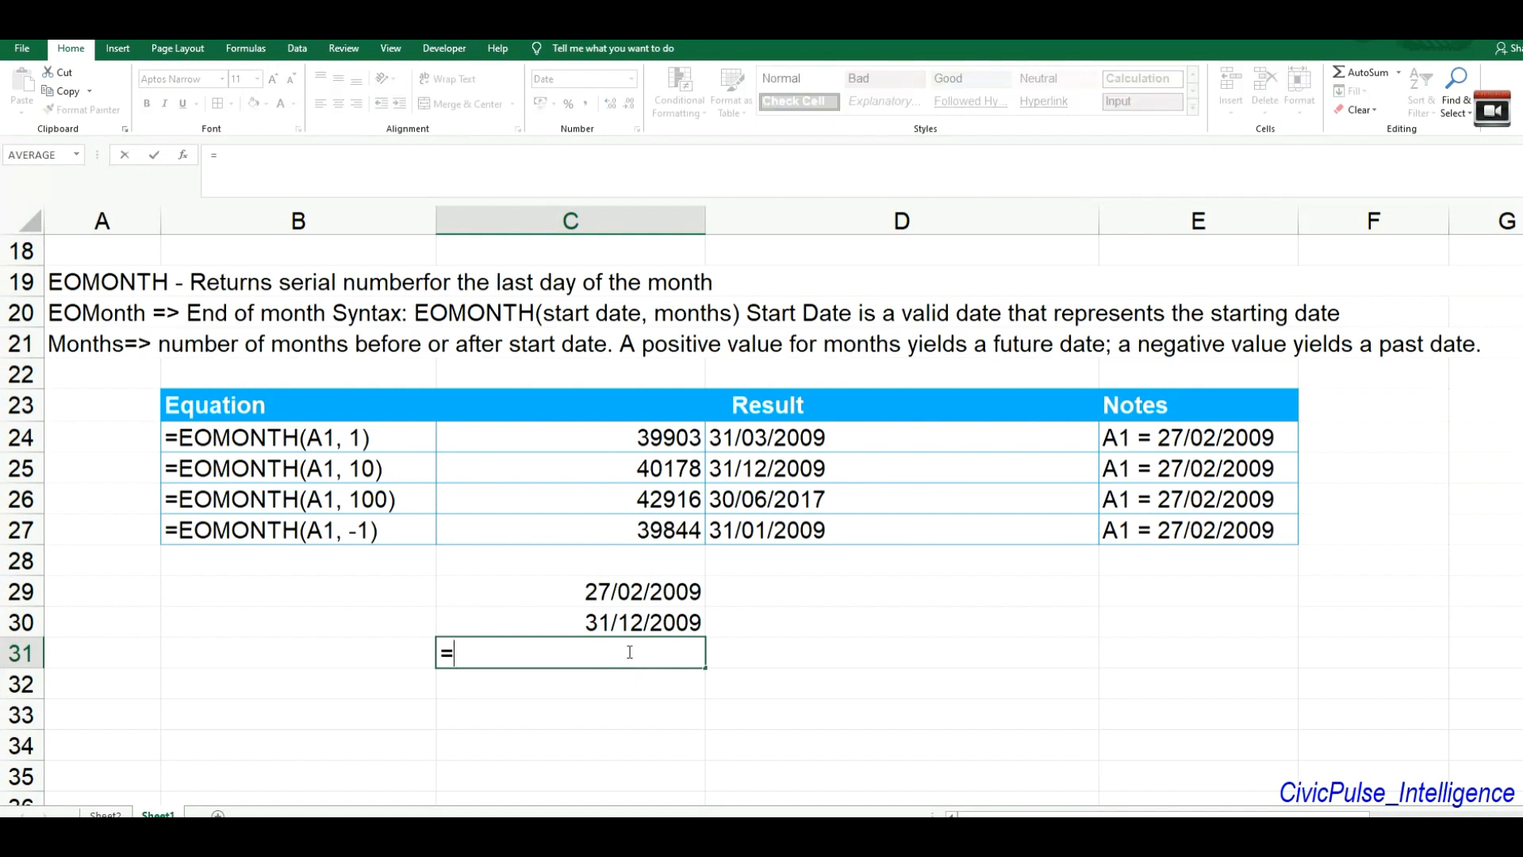
{"action": "type", "text": "eo"}
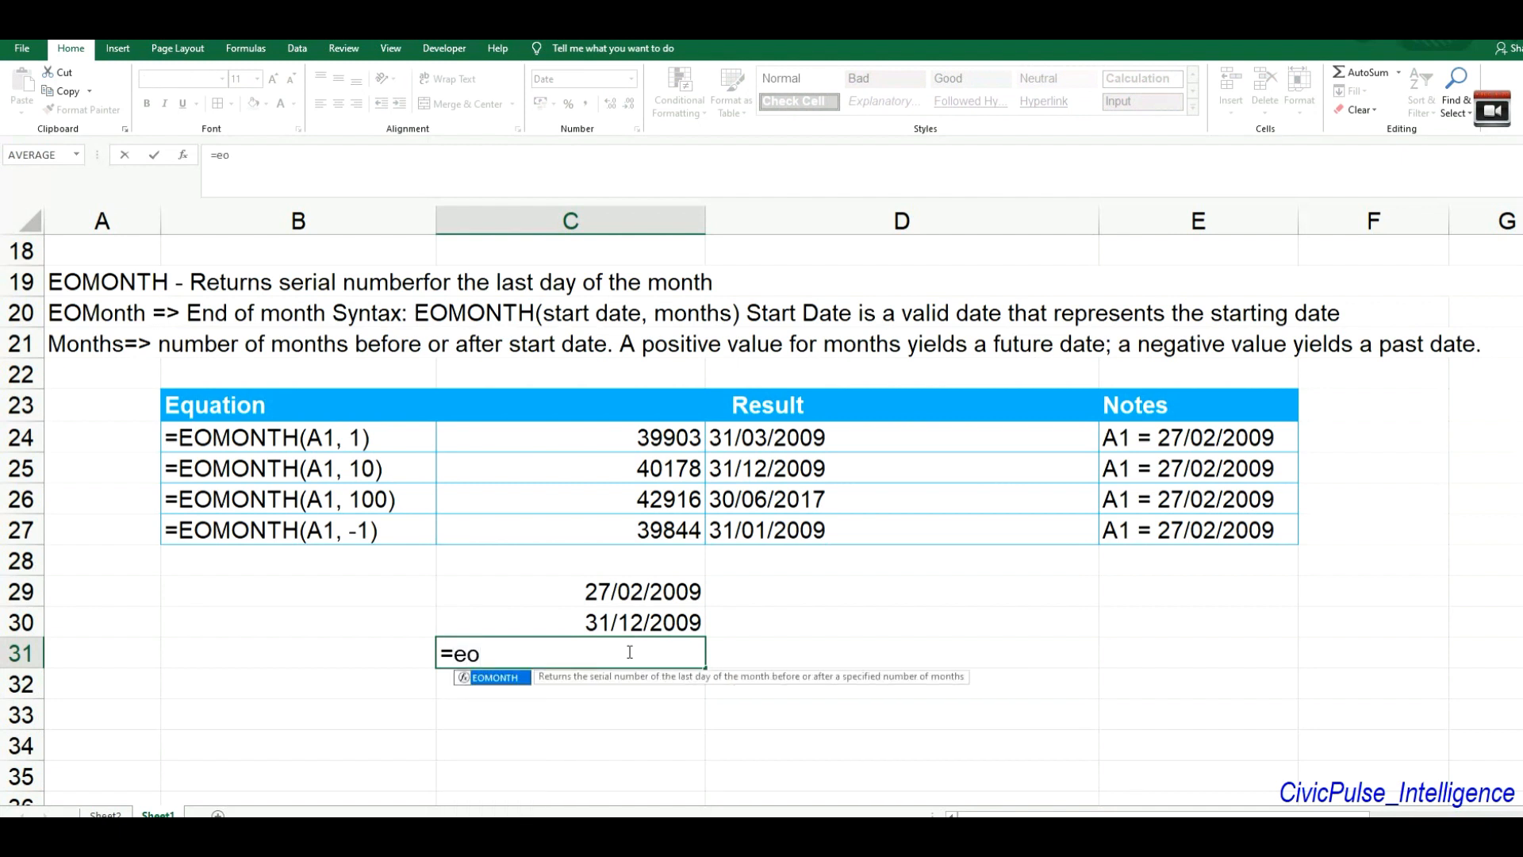
{"action": "type", "text": "m"}
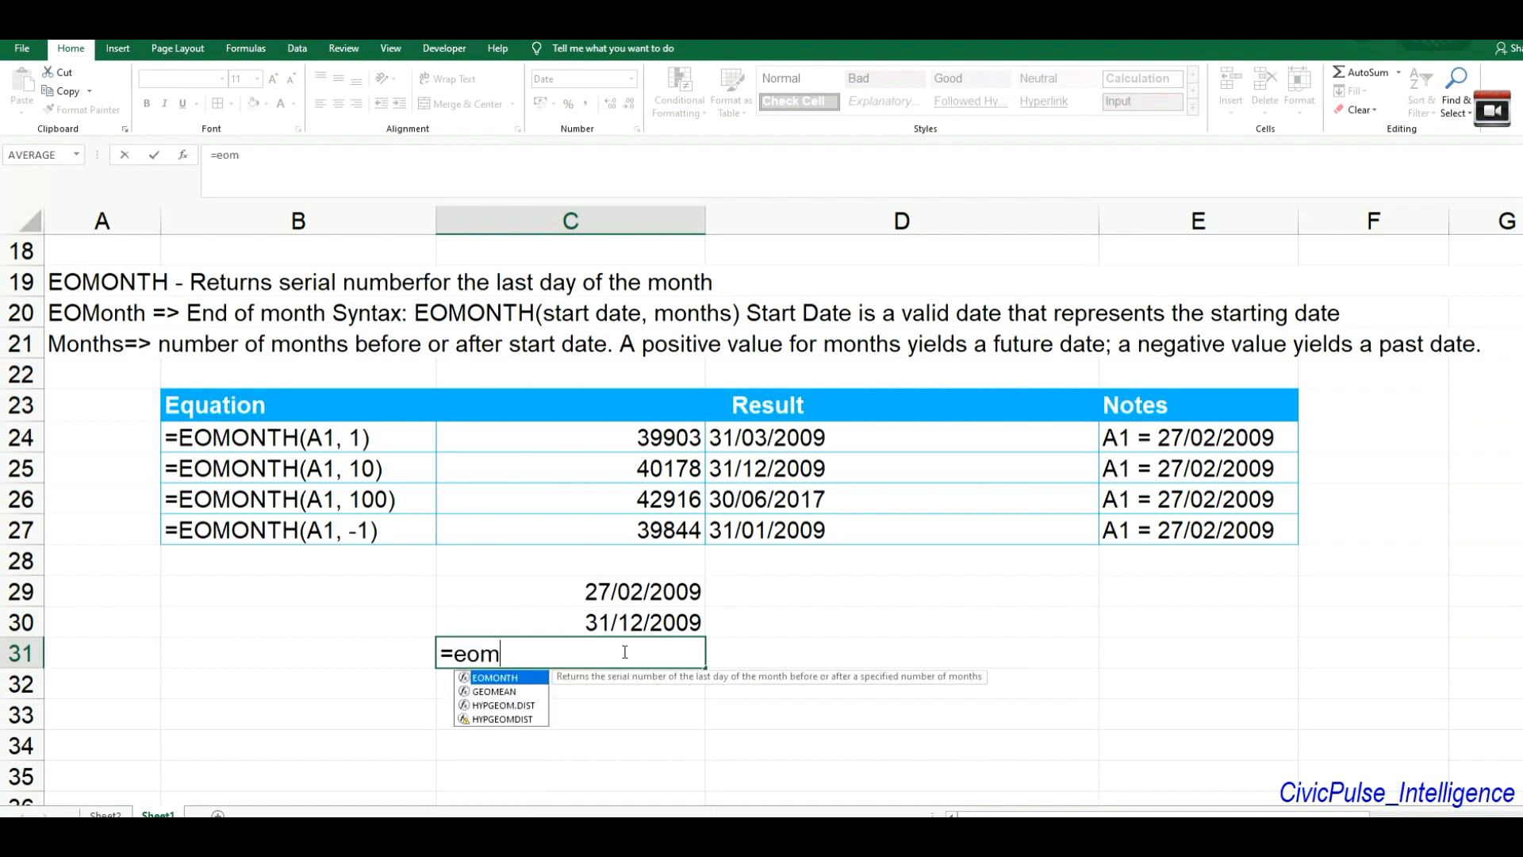
{"action": "type", "text": "onth("}
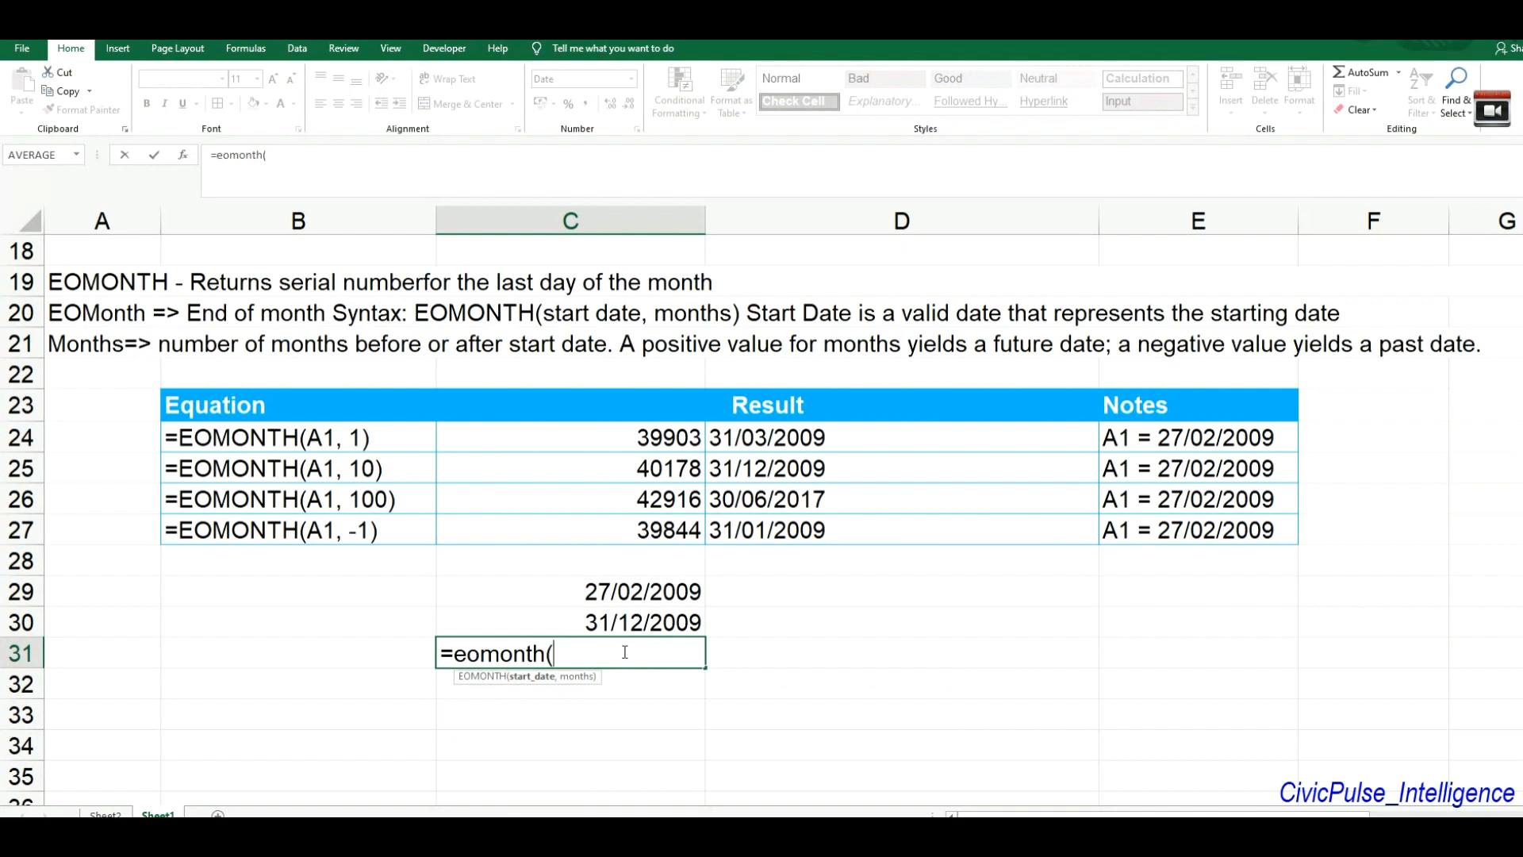
{"action": "left_click", "coordinate": [609, 585]}
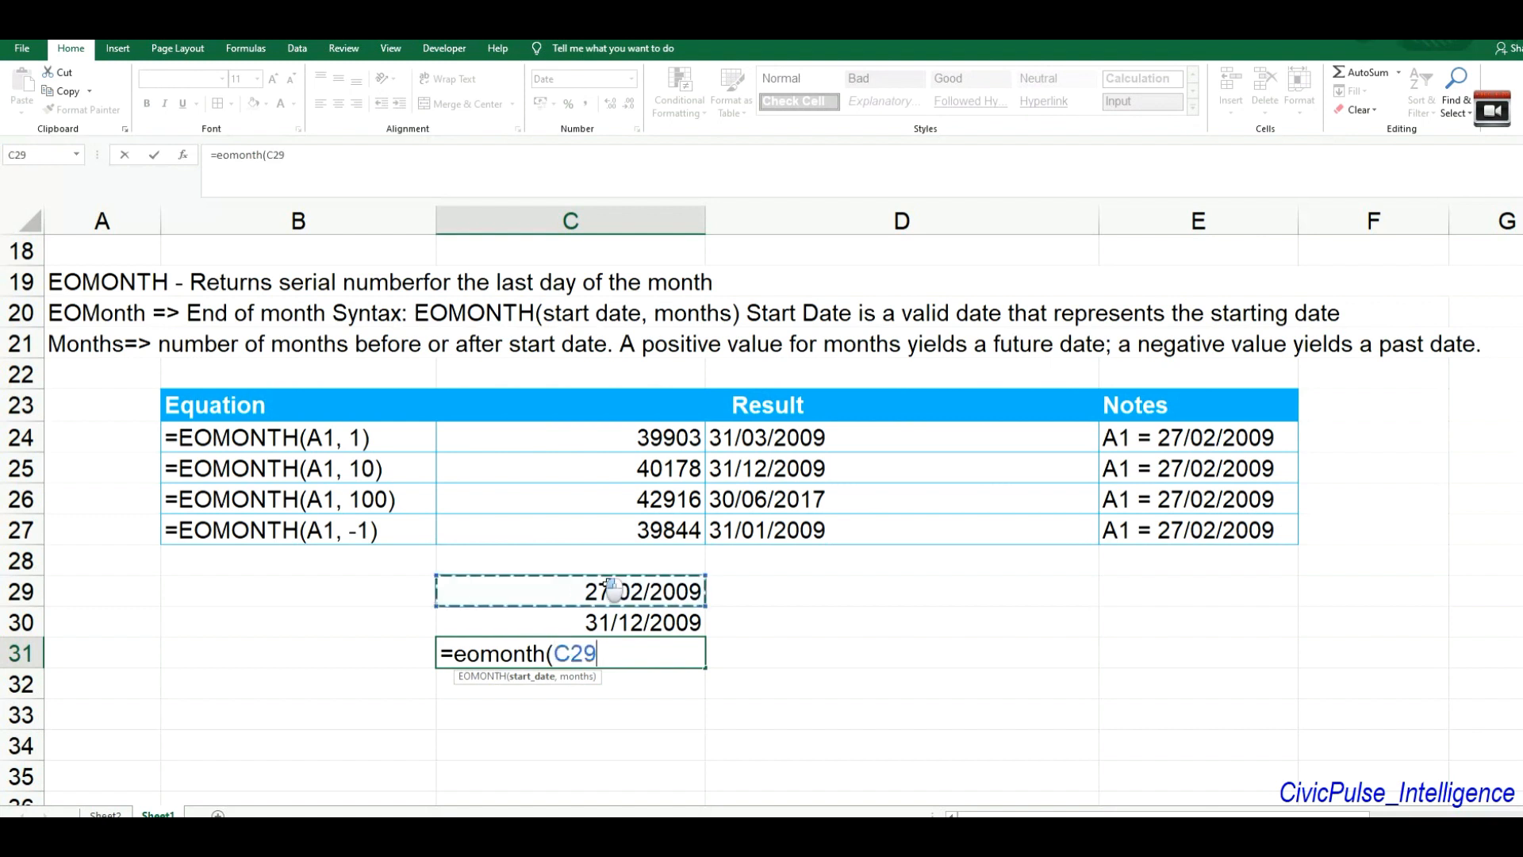
{"action": "type", "text": ",1"}
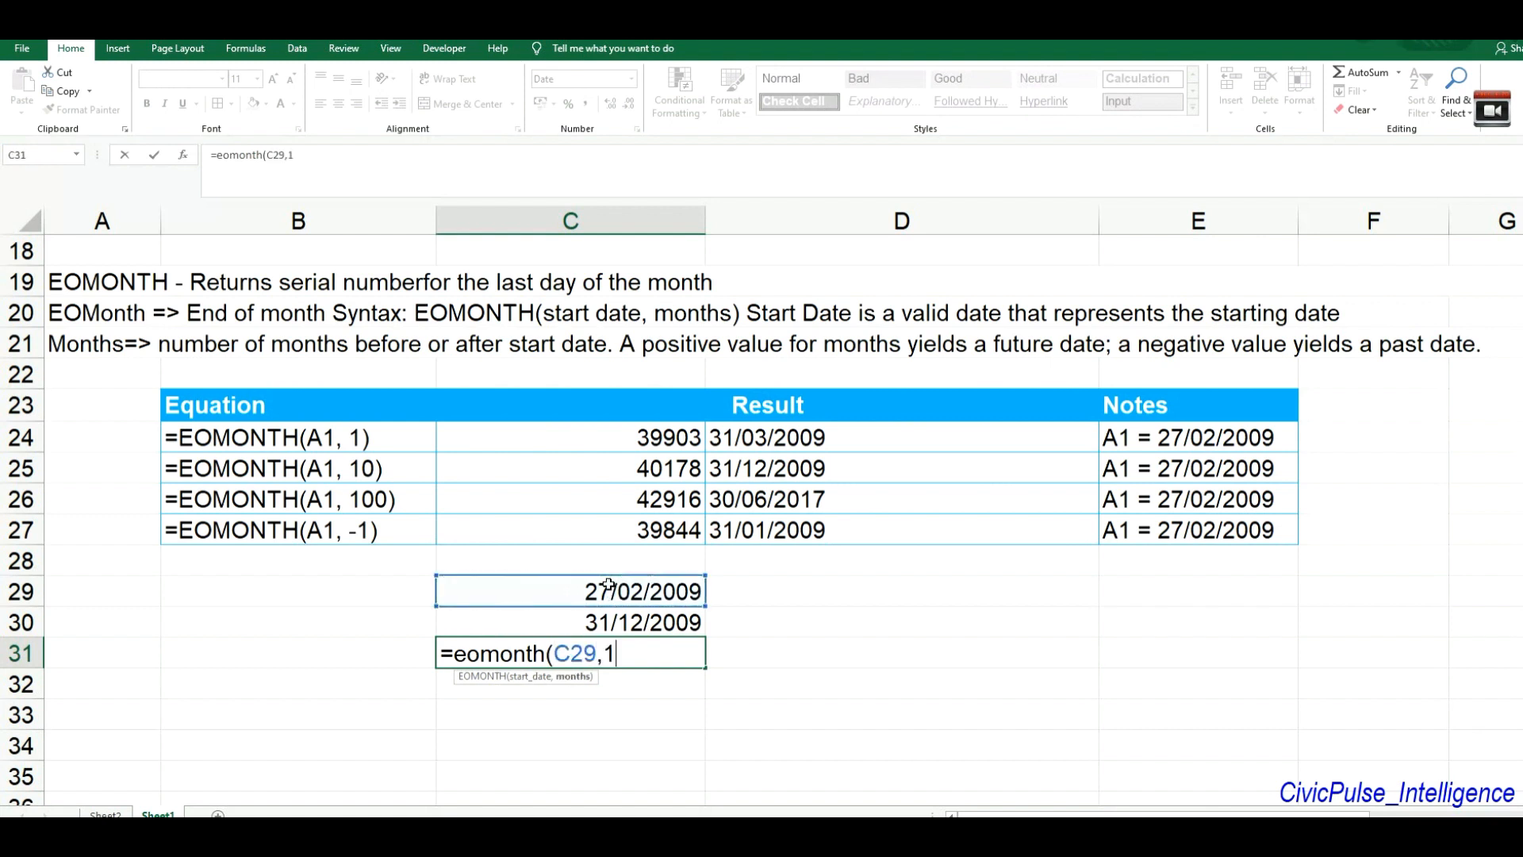
{"action": "type", "text": "00)"}
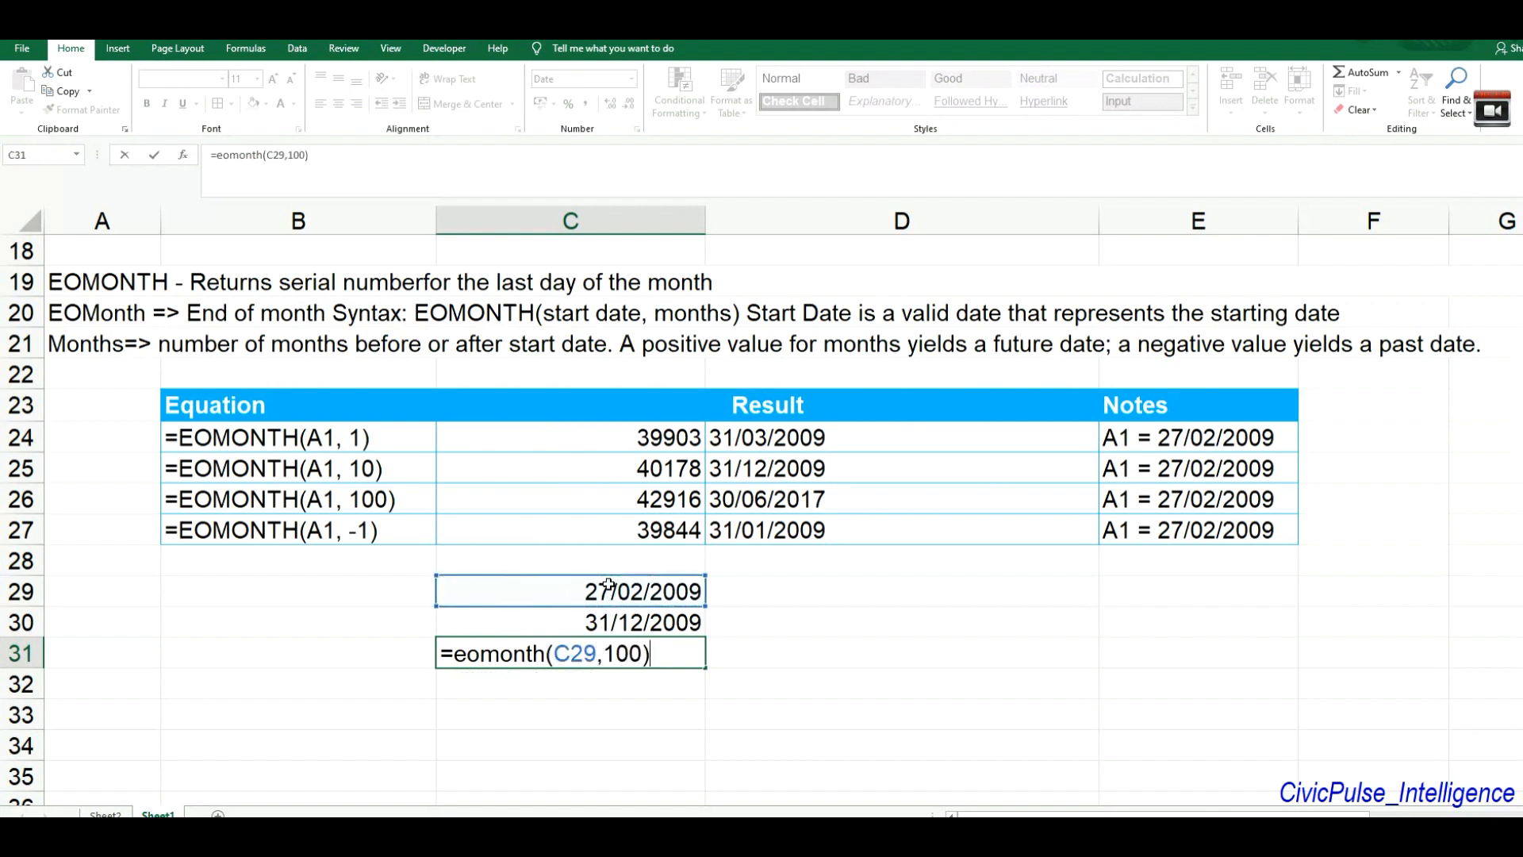
{"action": "key", "text": "Return"}
{"action": "key", "text": "Up"}
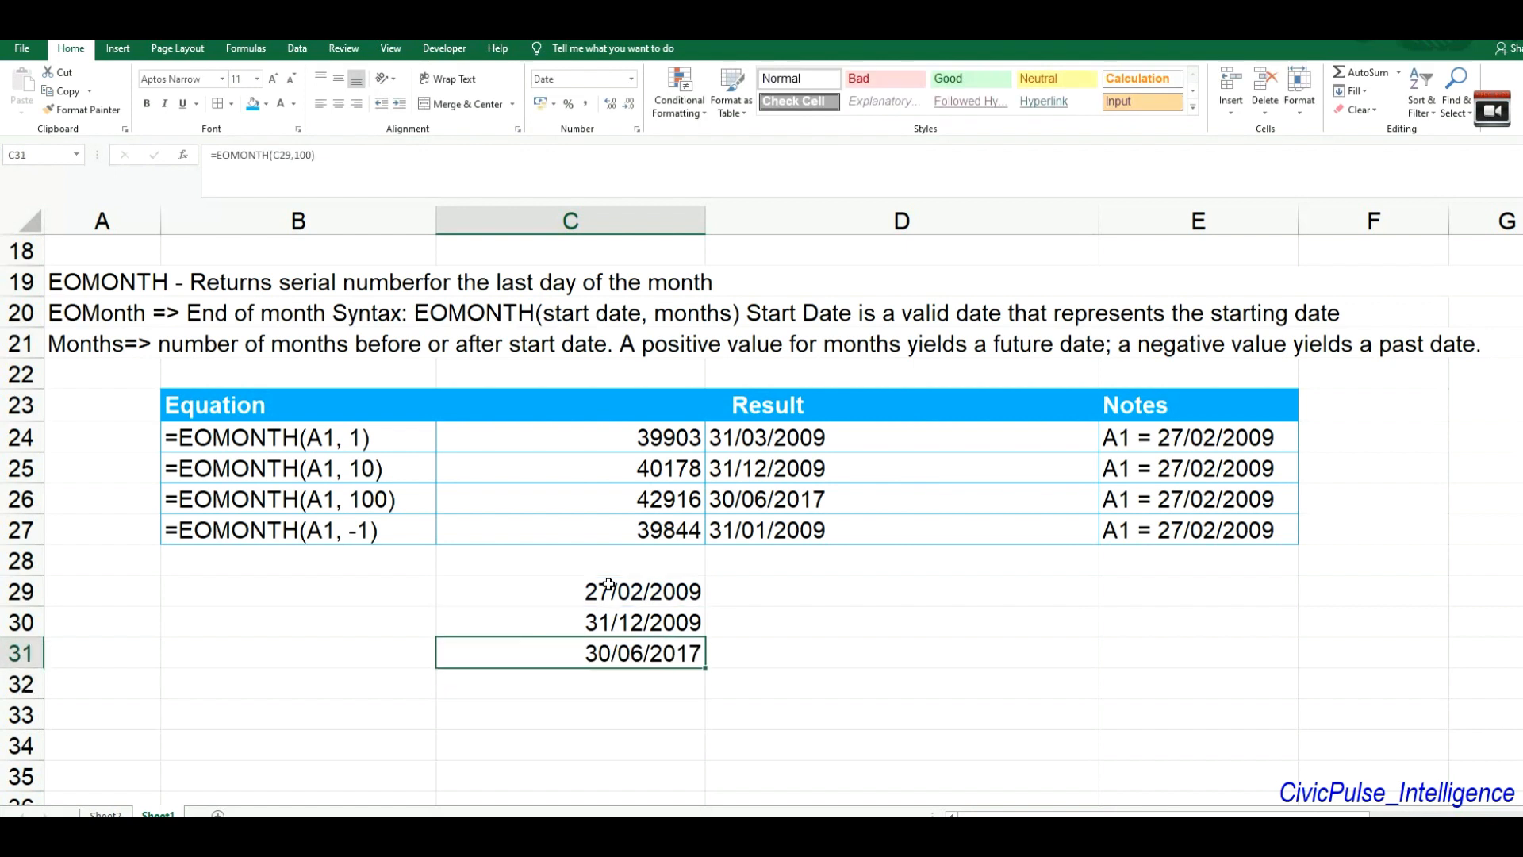
{"action": "key", "text": "Down"}
{"action": "key", "text": "Up"}
{"action": "key", "text": "Up"}
{"action": "key", "text": "Down"}
{"action": "left_click", "coordinate": [633, 626]}
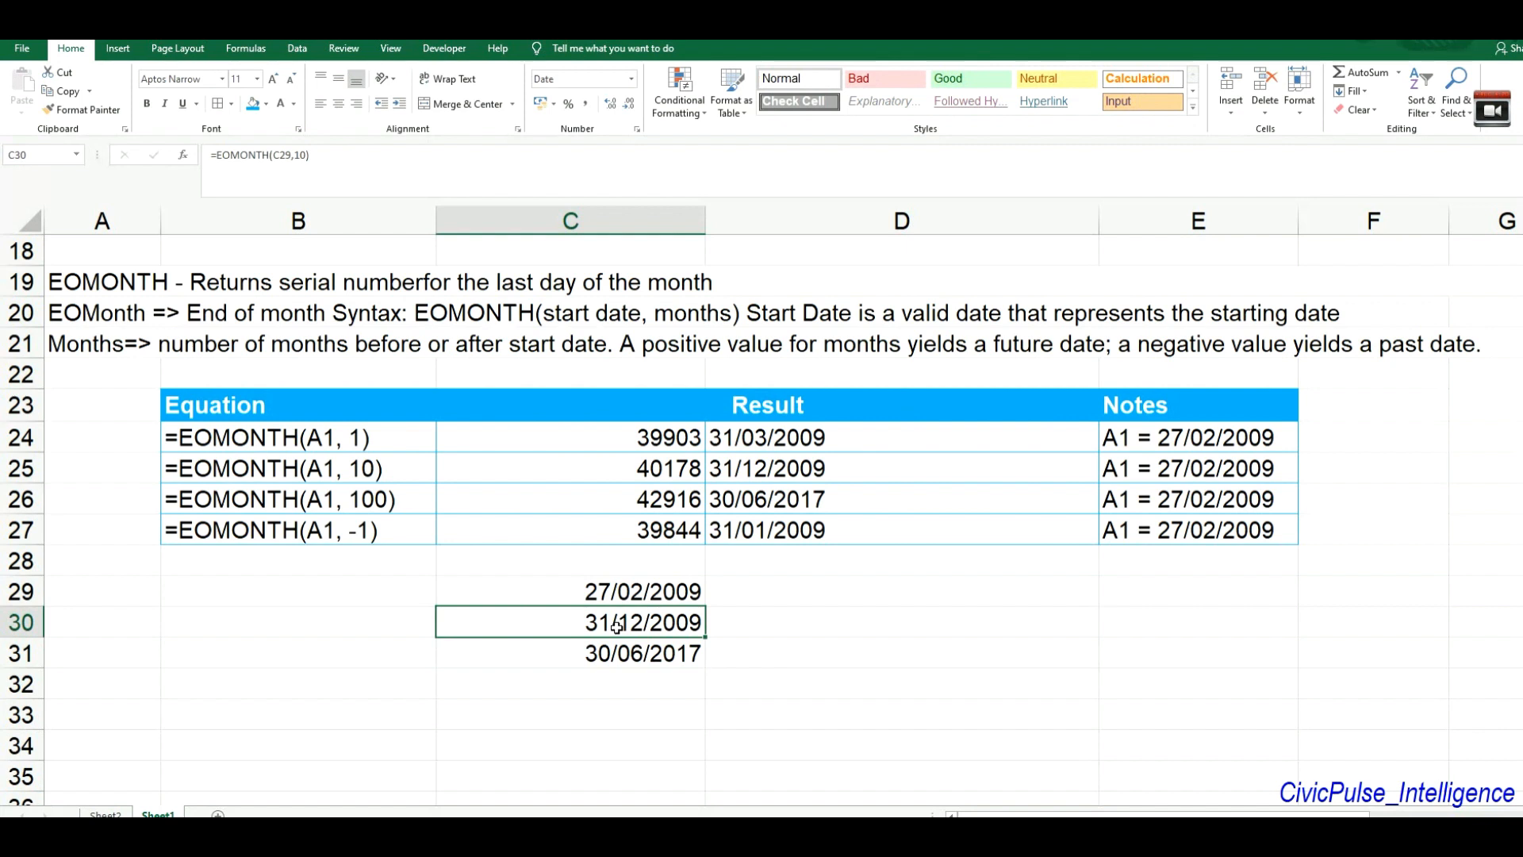
{"action": "left_click", "coordinate": [576, 682]}
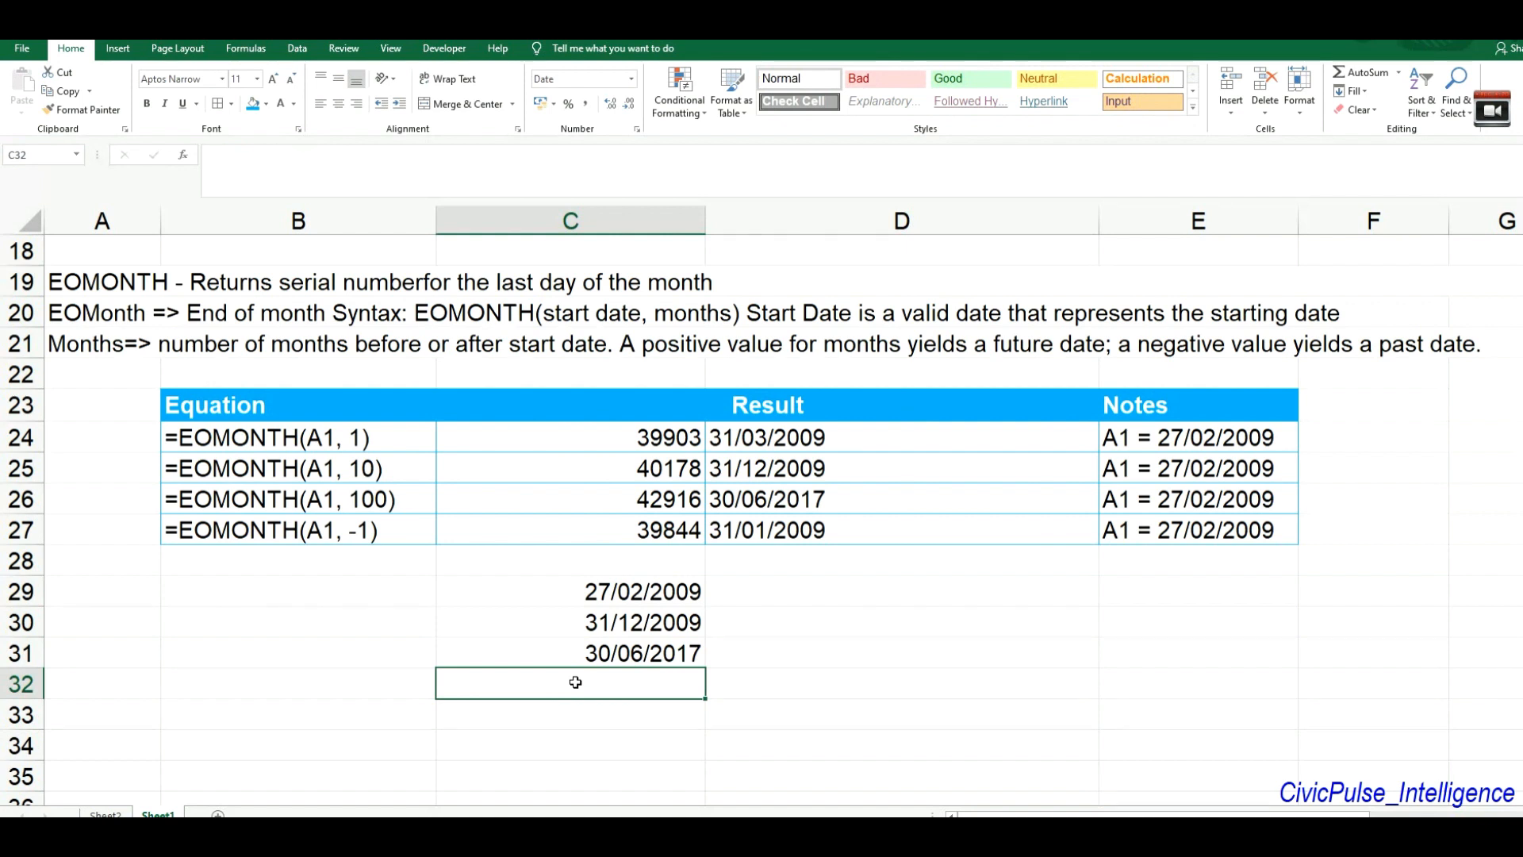
- Enter the formula =EOMONTH(C29,-2) in cell C32 to get the month end two months before C29
{"action": "double_click", "coordinate": [576, 682]}
{"action": "type", "text": "="}
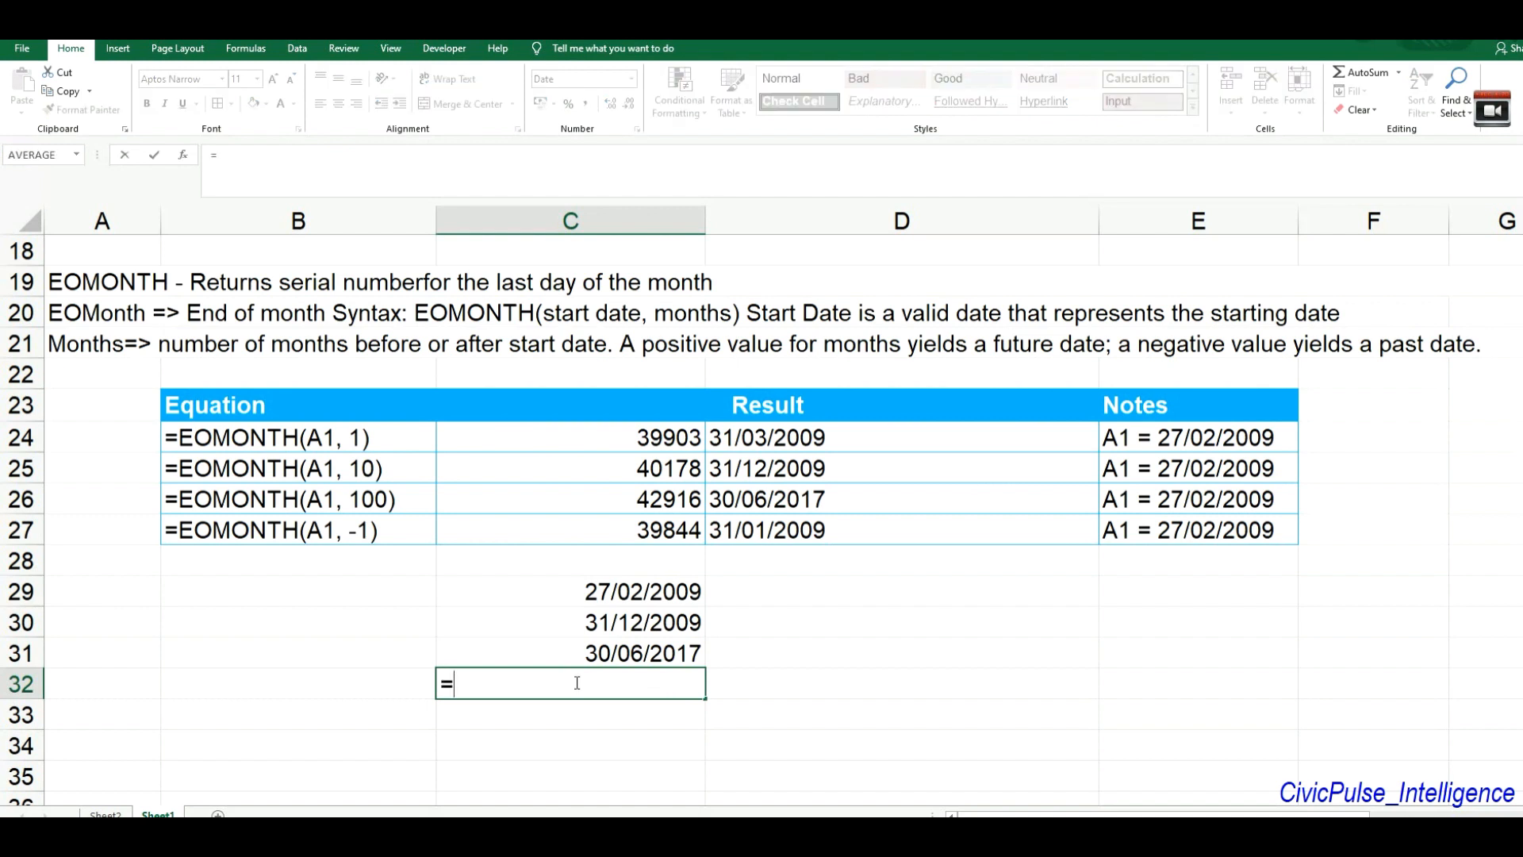
{"action": "type", "text": "eomonth"}
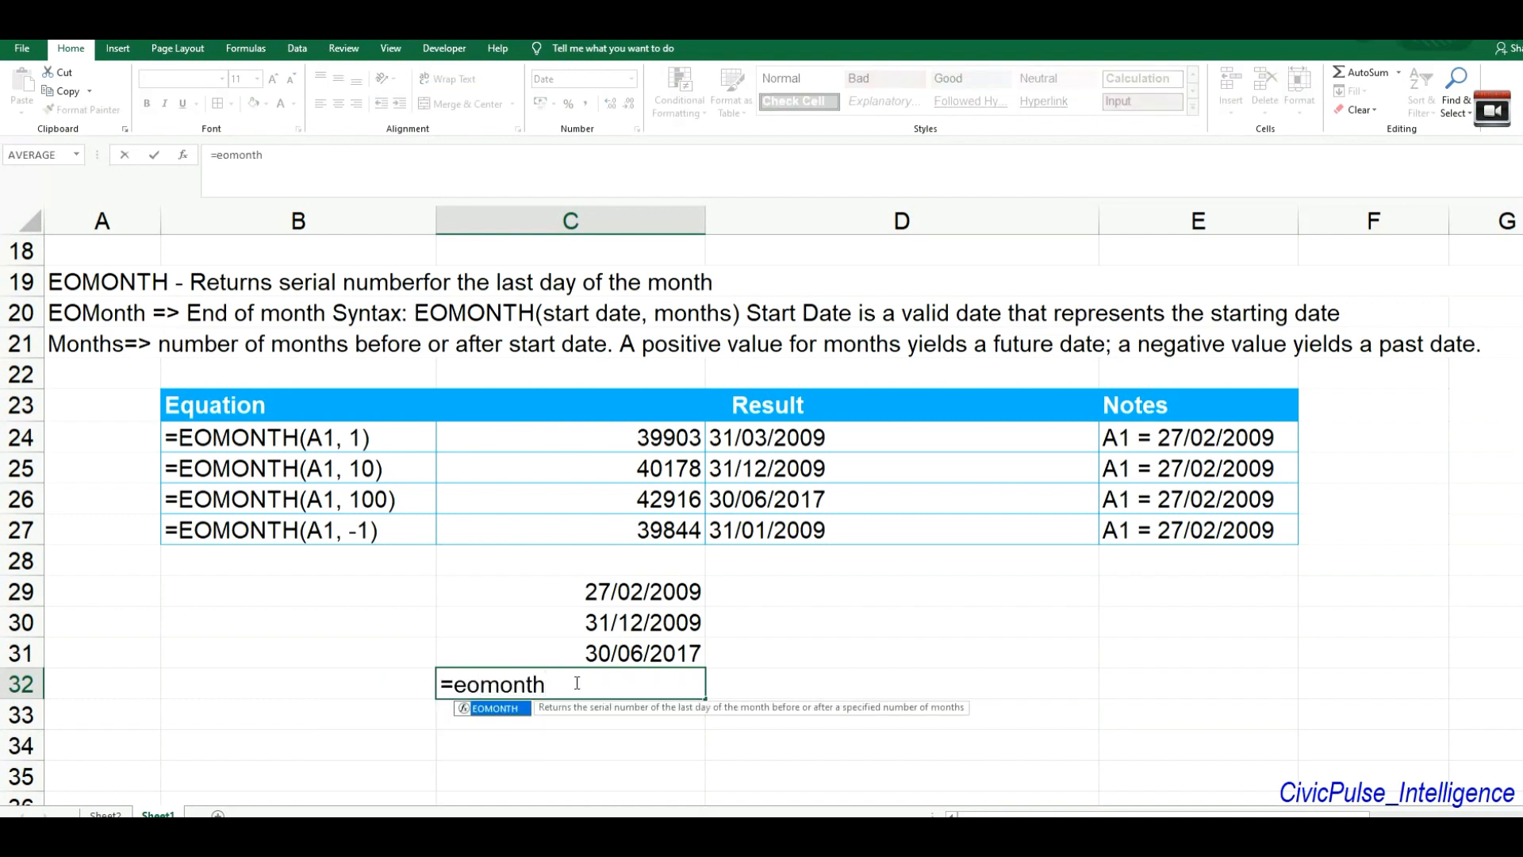
{"action": "type", "text": "("}
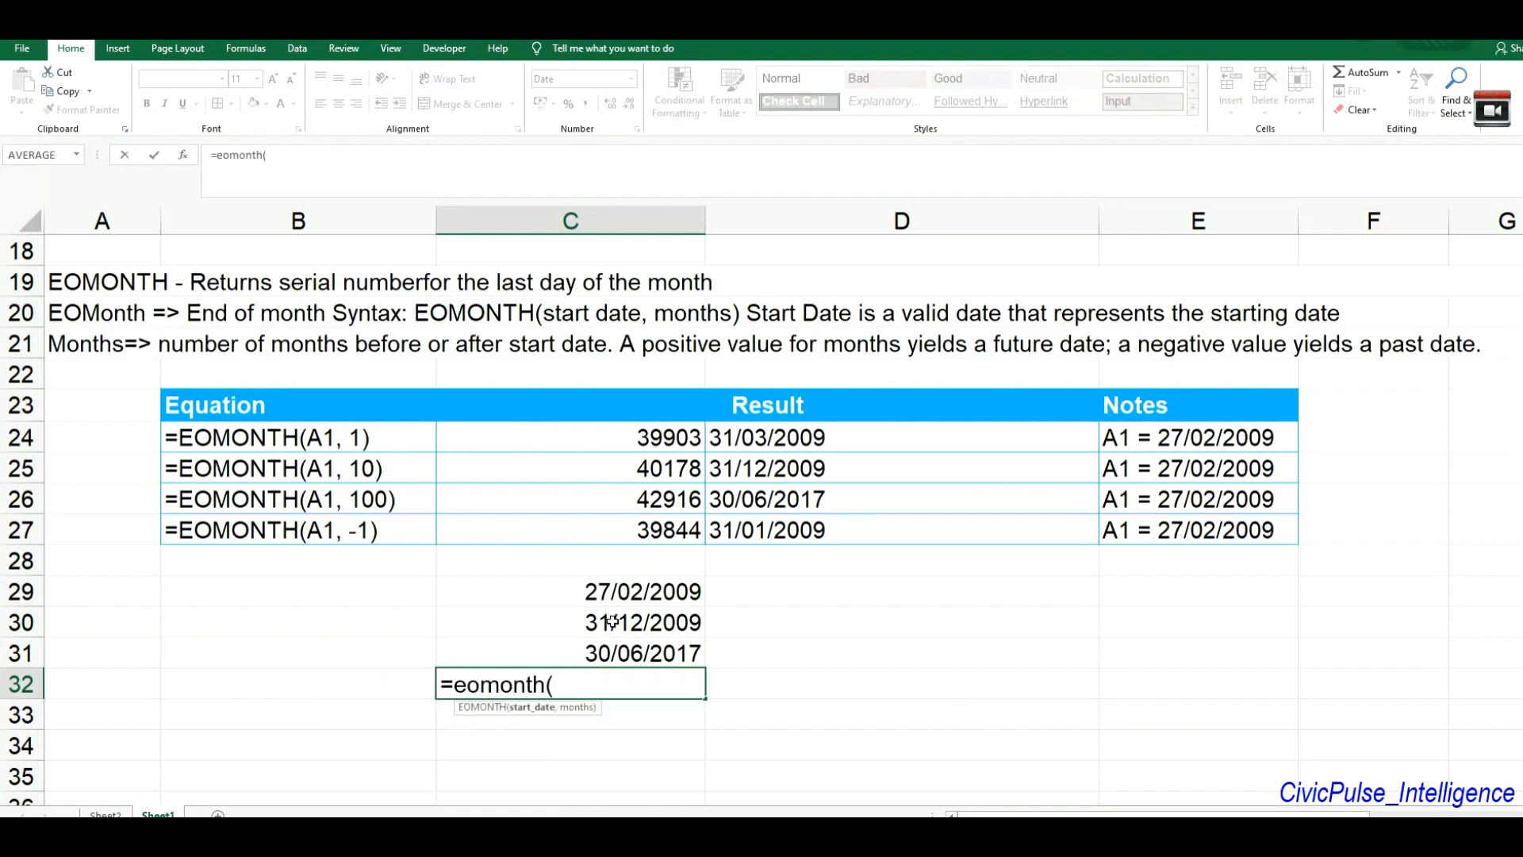
{"action": "left_click", "coordinate": [621, 592]}
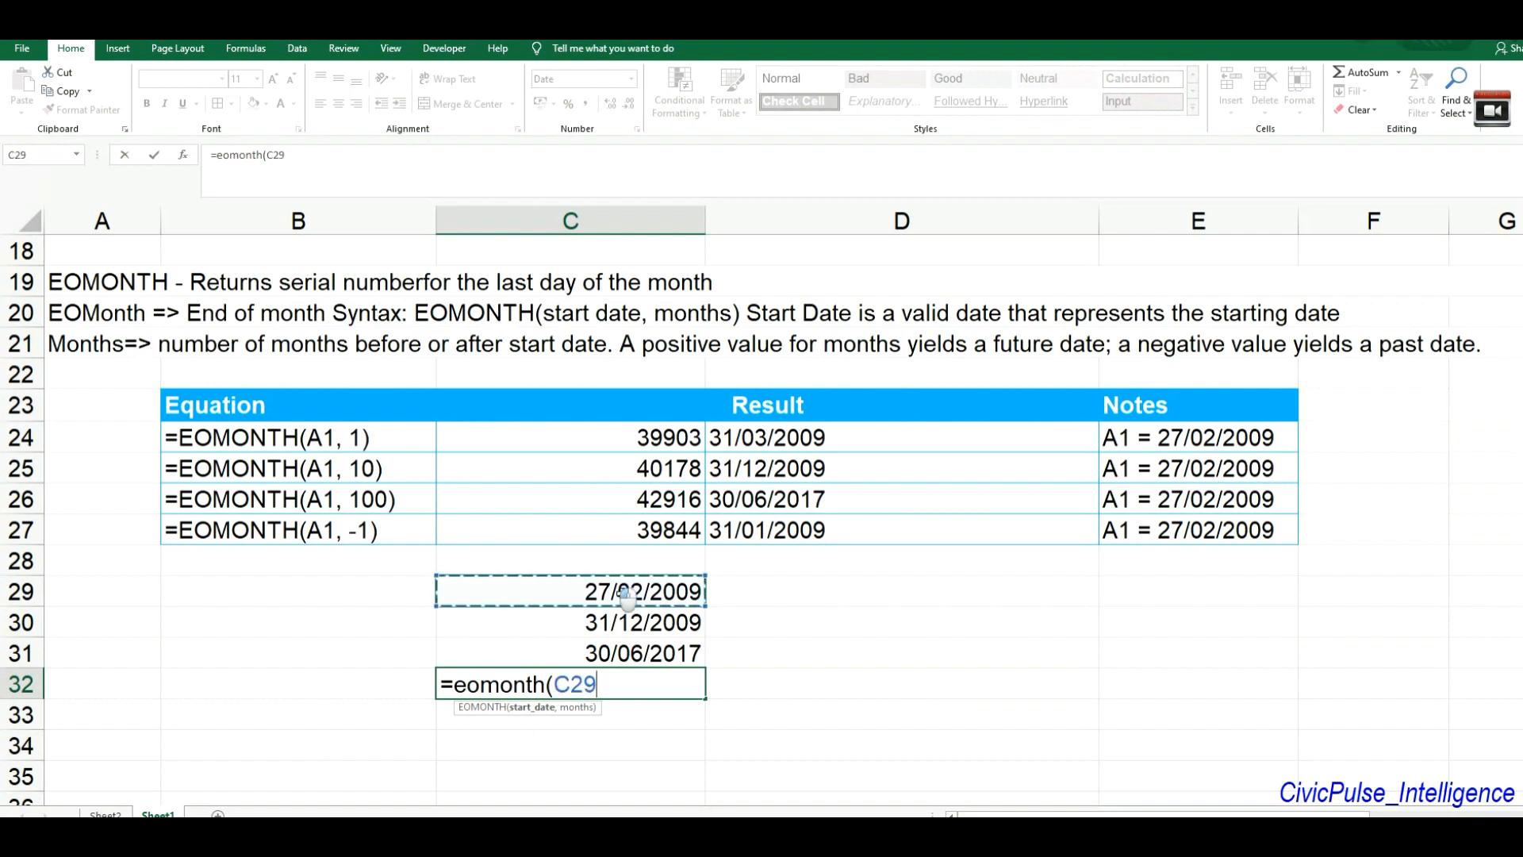
{"action": "type", "text": ",-"}
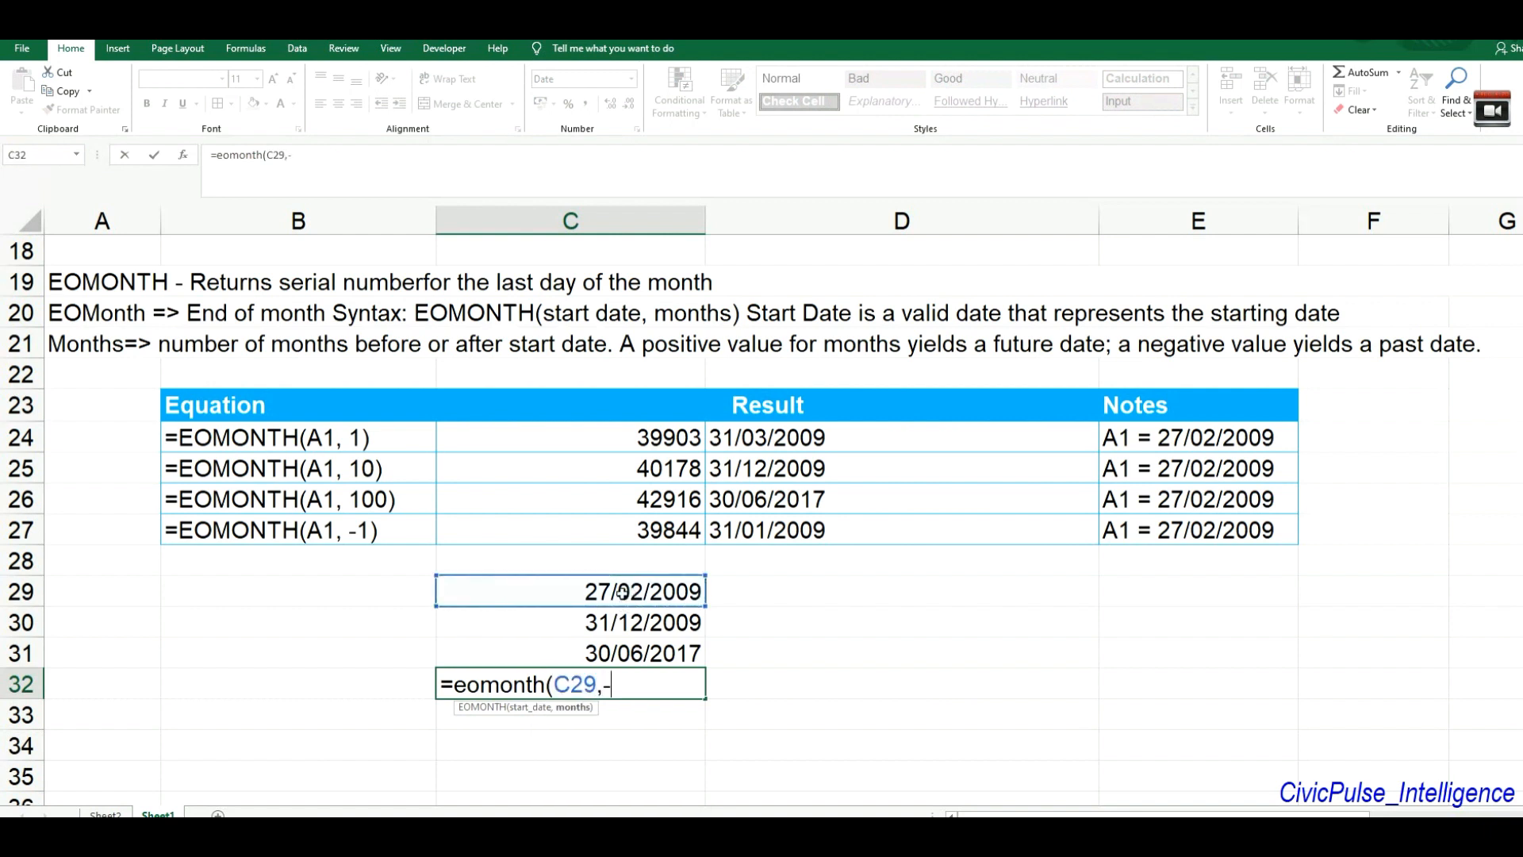
{"action": "type", "text": "2)"}
{"action": "key", "text": "Return"}
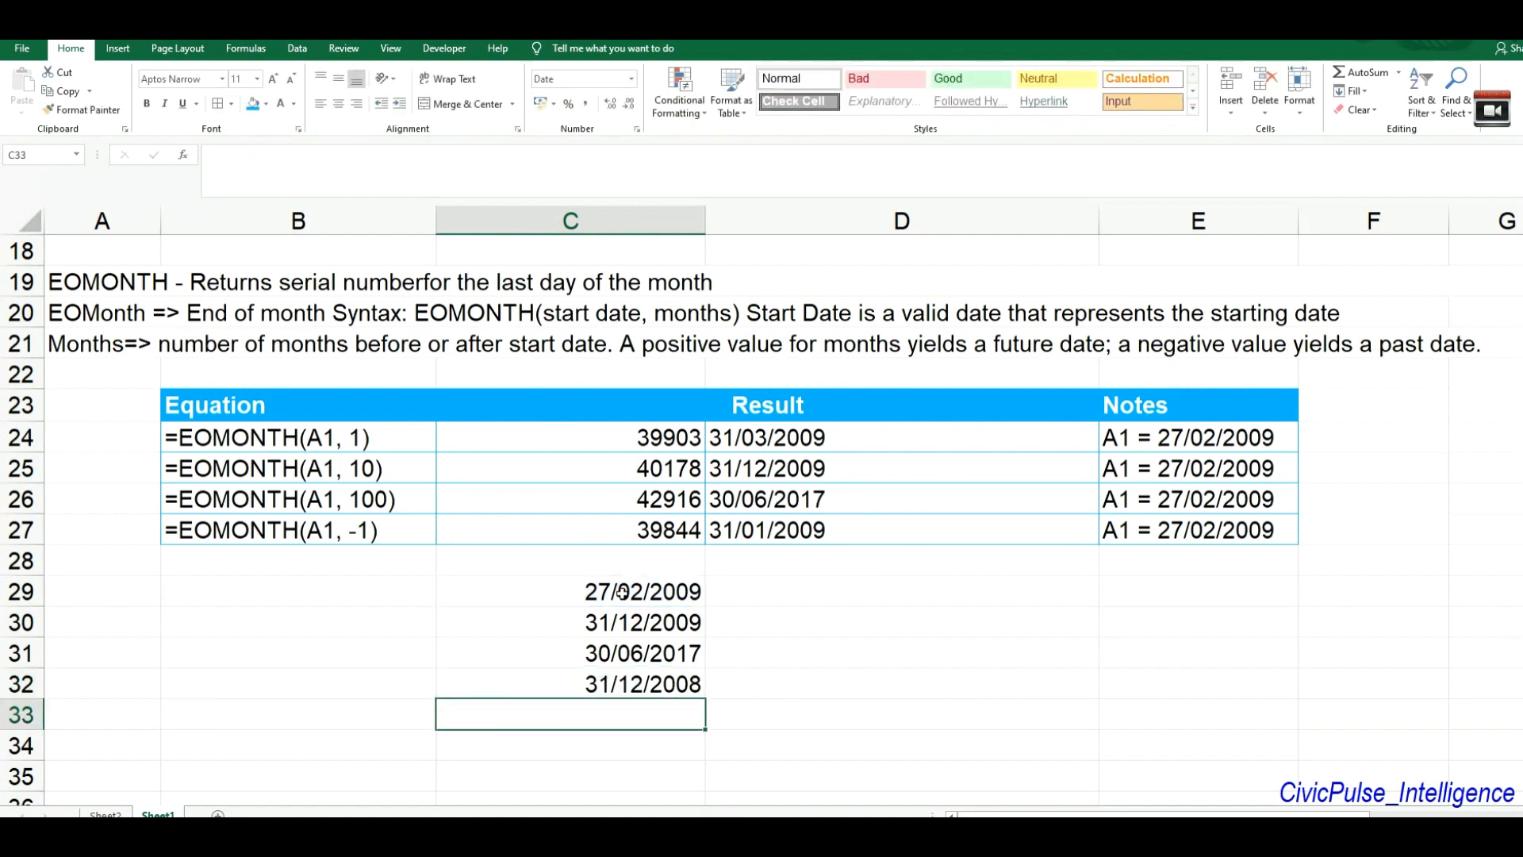
- Review the start date and the EOMONTH formulas in cells C29 to C32
{"action": "key", "text": "Up"}
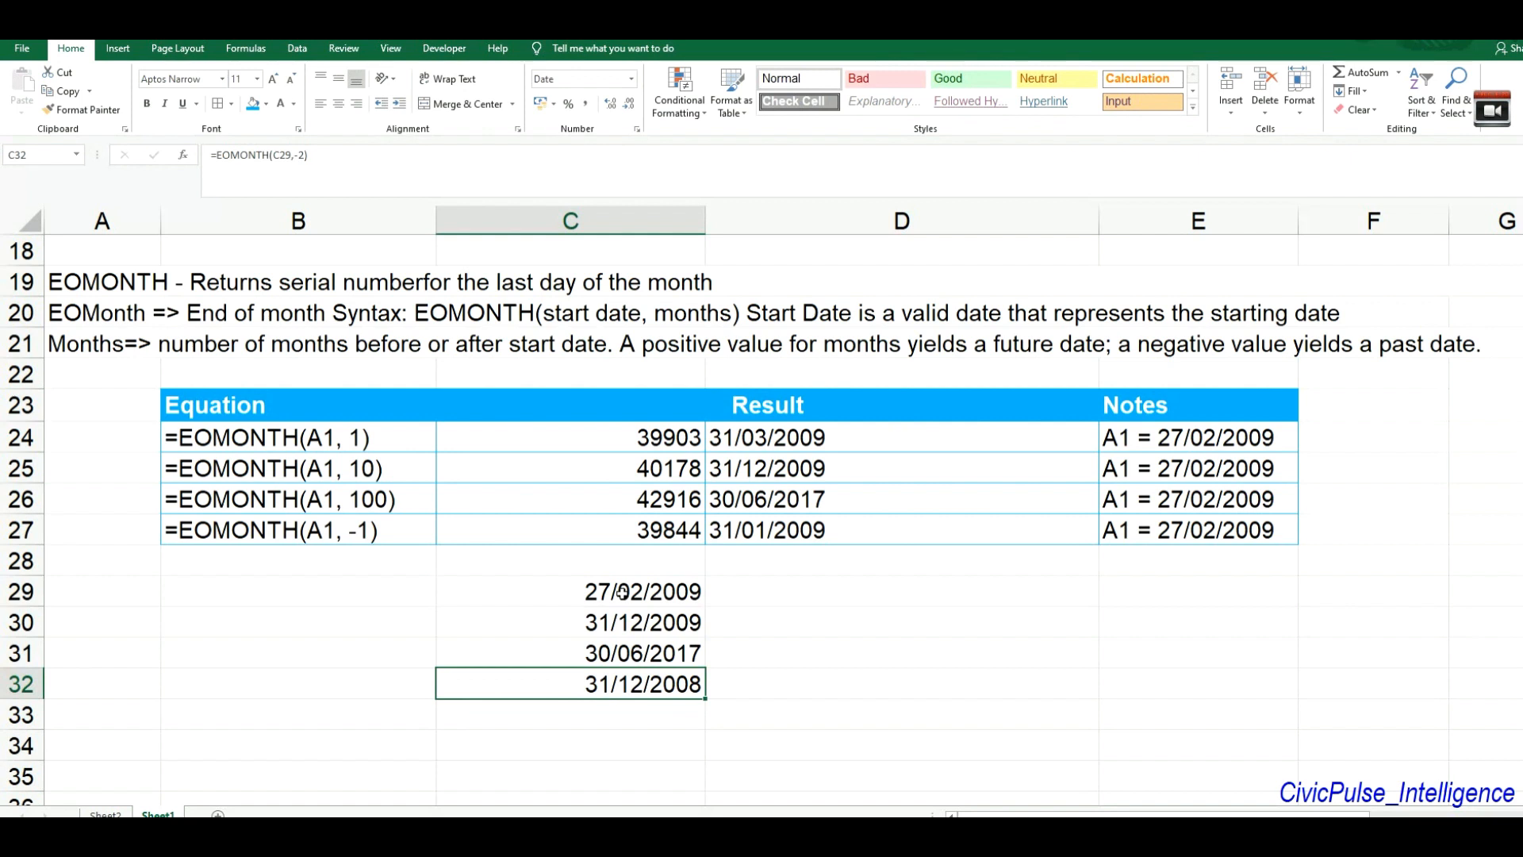
{"action": "key", "text": "Up"}
{"action": "key", "text": "Up"}
{"action": "key", "text": "Up"}
{"action": "key", "text": "Down"}
{"action": "key", "text": "Down"}
{"action": "key", "text": "Down"}
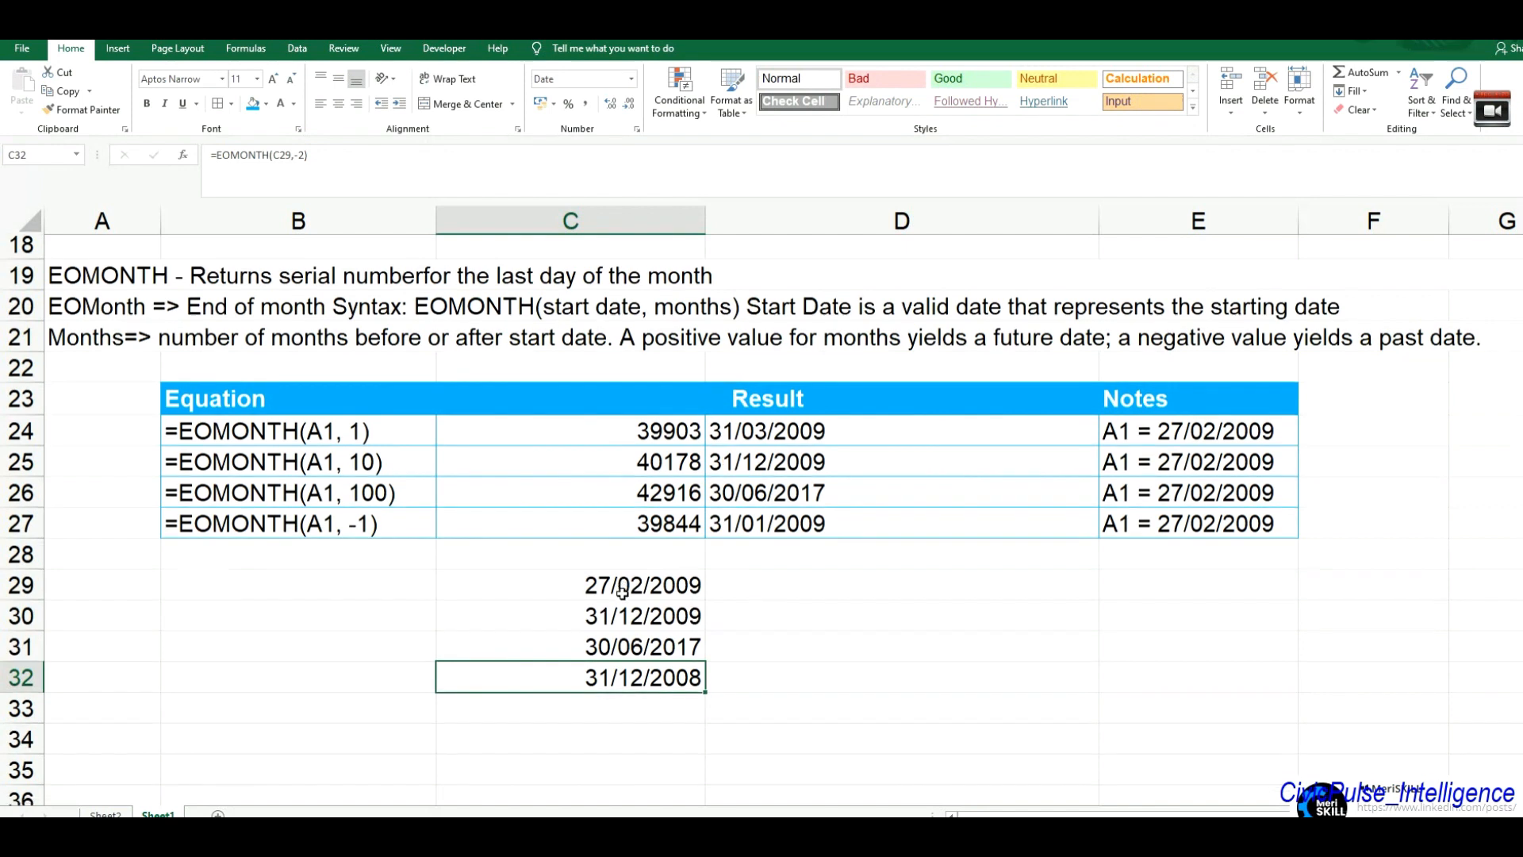
- Examine the MONTH function's description and example table further down the sheet
{"action": "scroll", "coordinate": [623, 592], "scroll_direction": "down", "scroll_amount": 1}
{"action": "scroll", "coordinate": [623, 595], "scroll_direction": "up", "scroll_amount": 1}
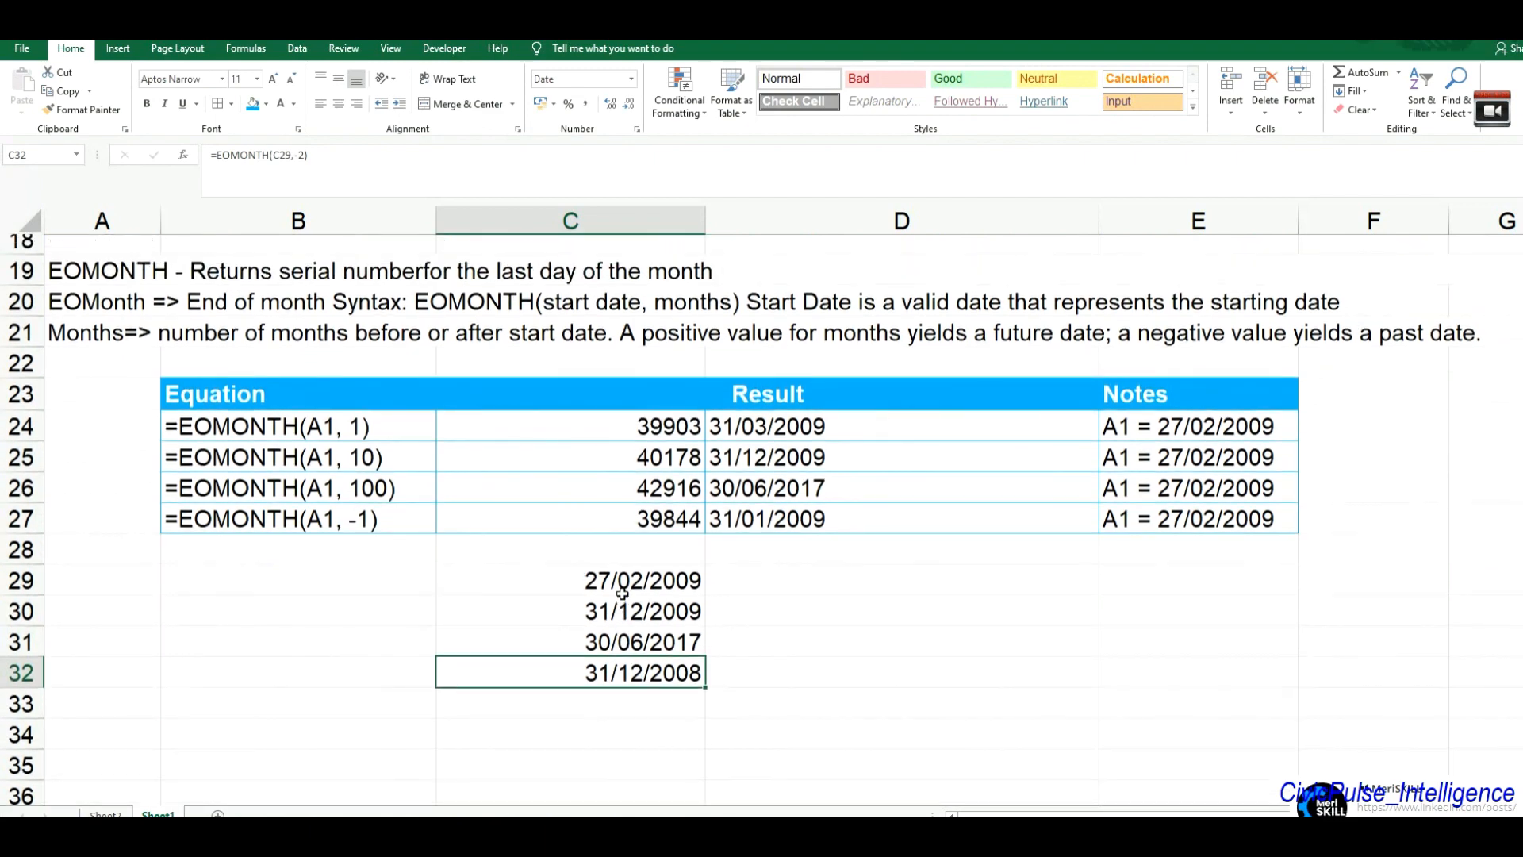
{"action": "scroll", "coordinate": [623, 592], "scroll_direction": "down", "scroll_amount": 5}
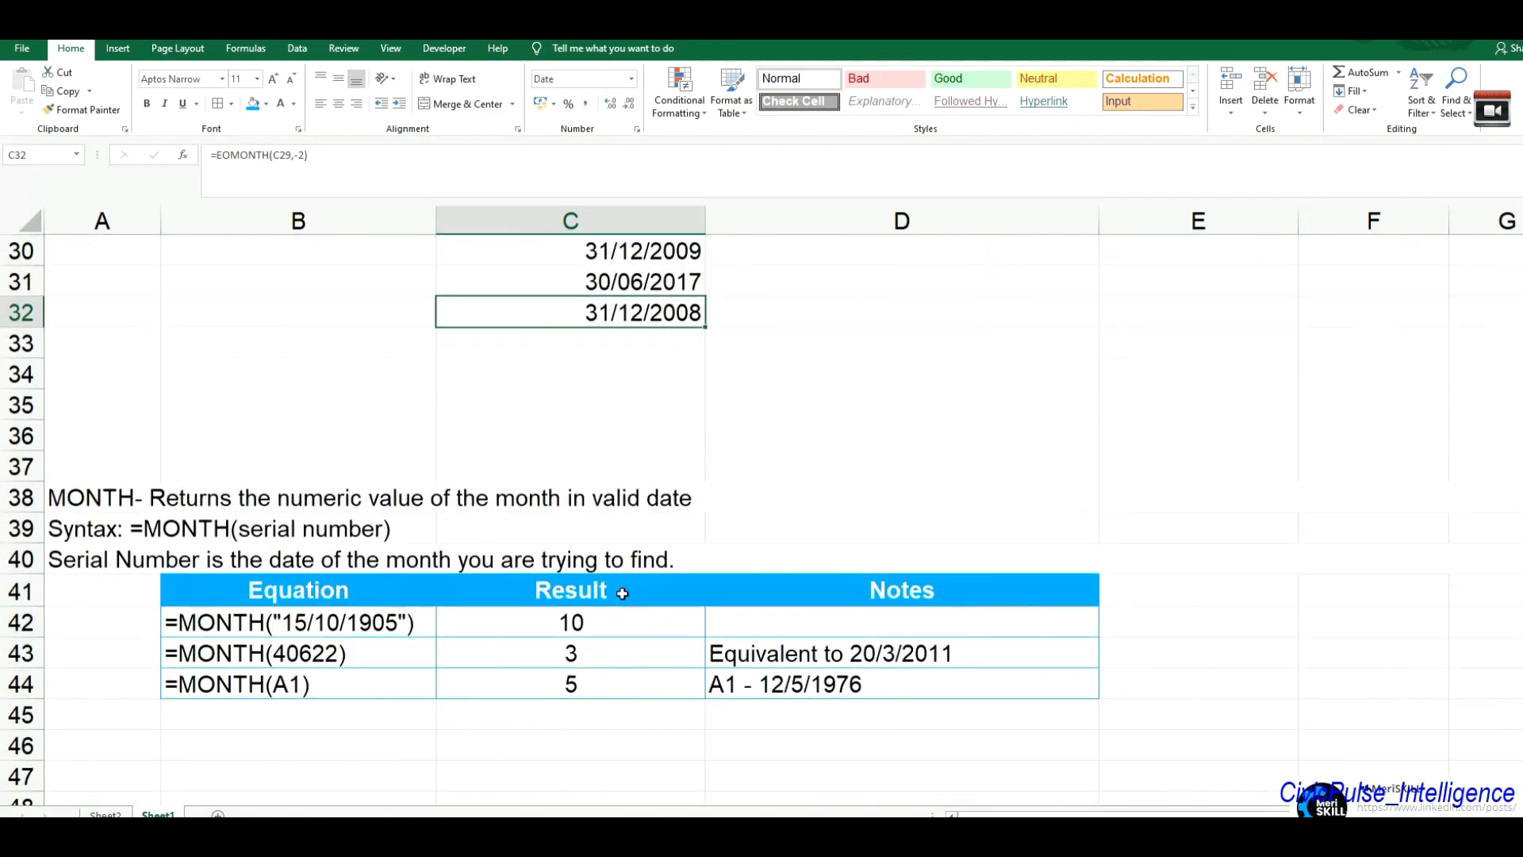
{"action": "scroll", "coordinate": [623, 594], "scroll_direction": "up", "scroll_amount": 1}
{"action": "scroll", "coordinate": [623, 593], "scroll_direction": "down", "scroll_amount": 2}
{"action": "scroll", "coordinate": [622, 594], "scroll_direction": "down", "scroll_amount": 1}
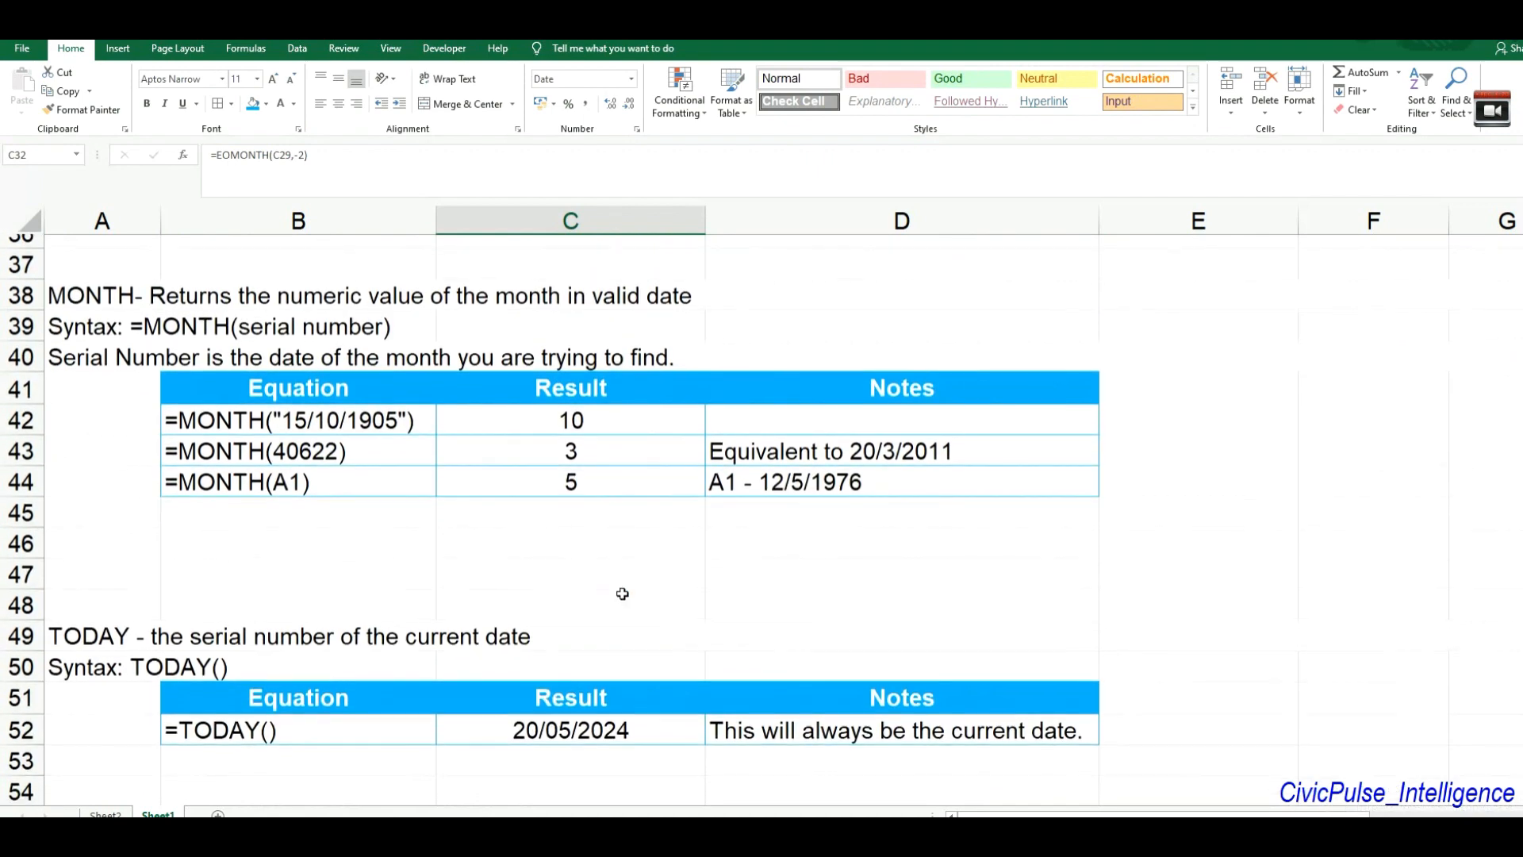
{"action": "left_click", "coordinate": [289, 531]}
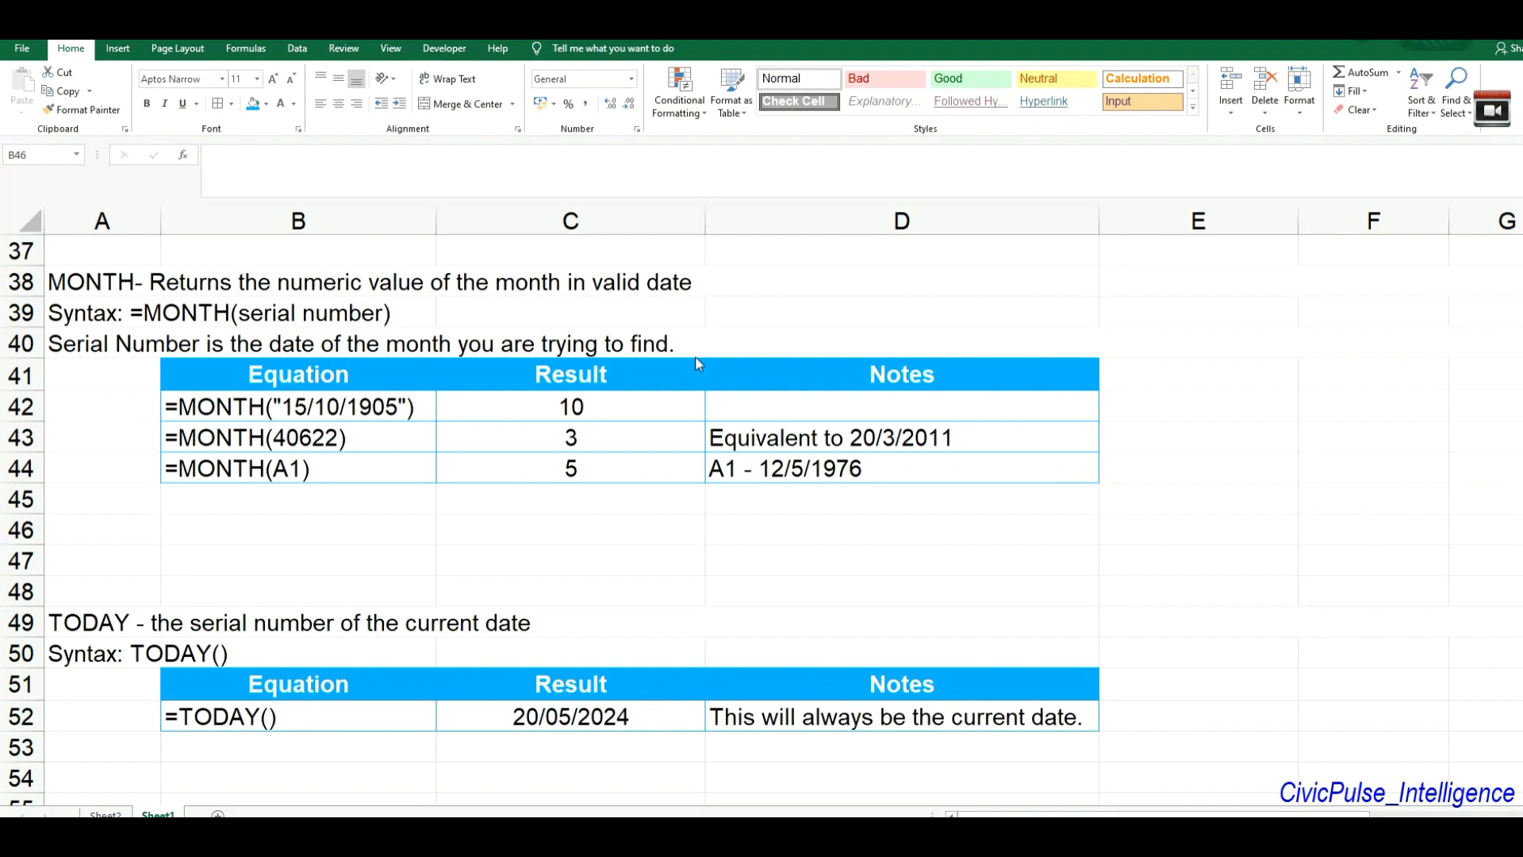
{"action": "left_click", "coordinate": [347, 521]}
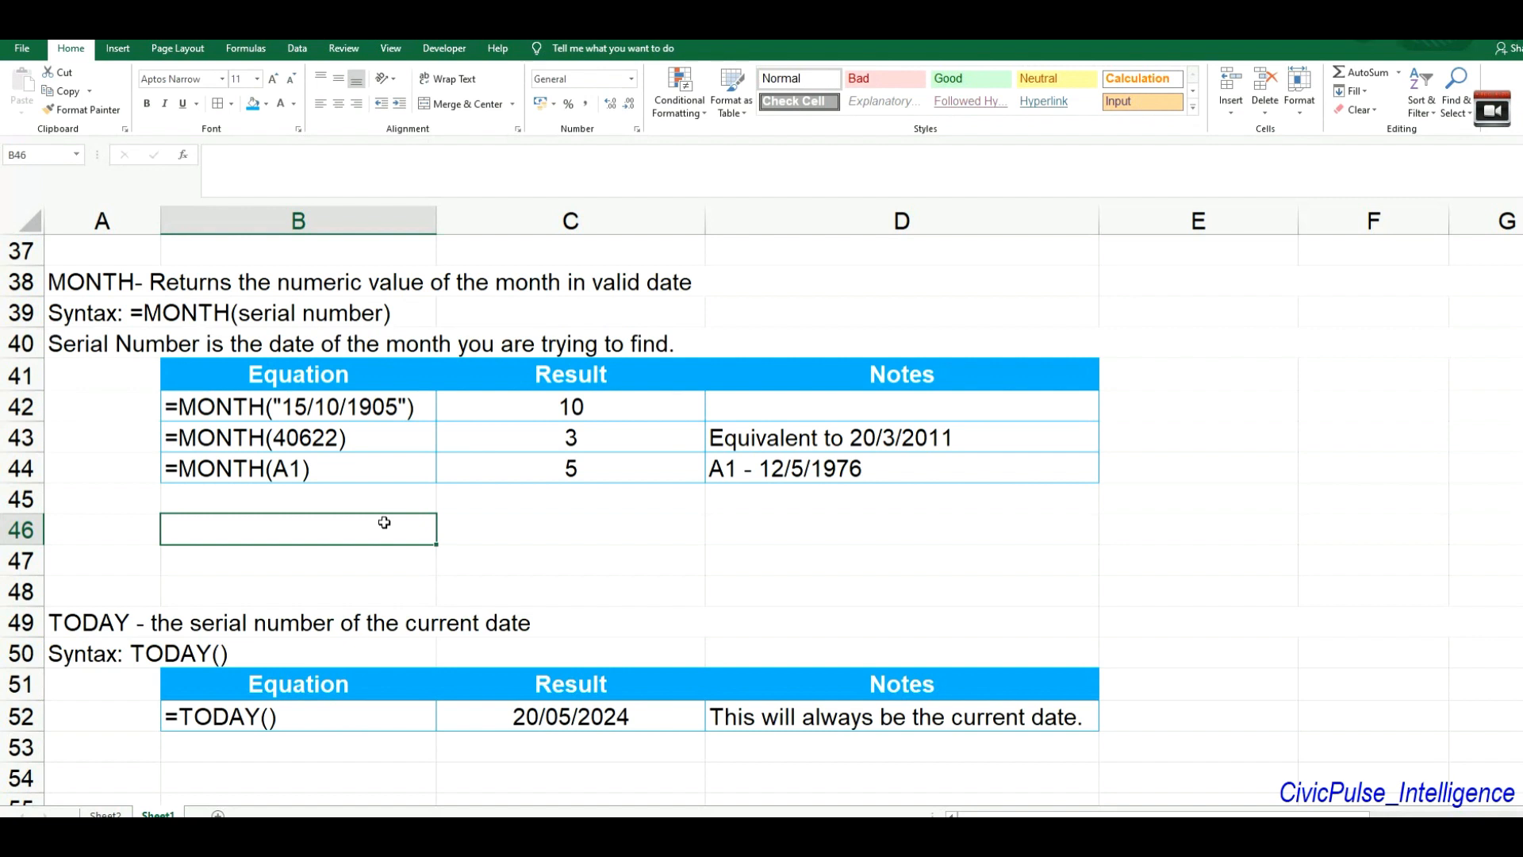
{"action": "type", "text": "="}
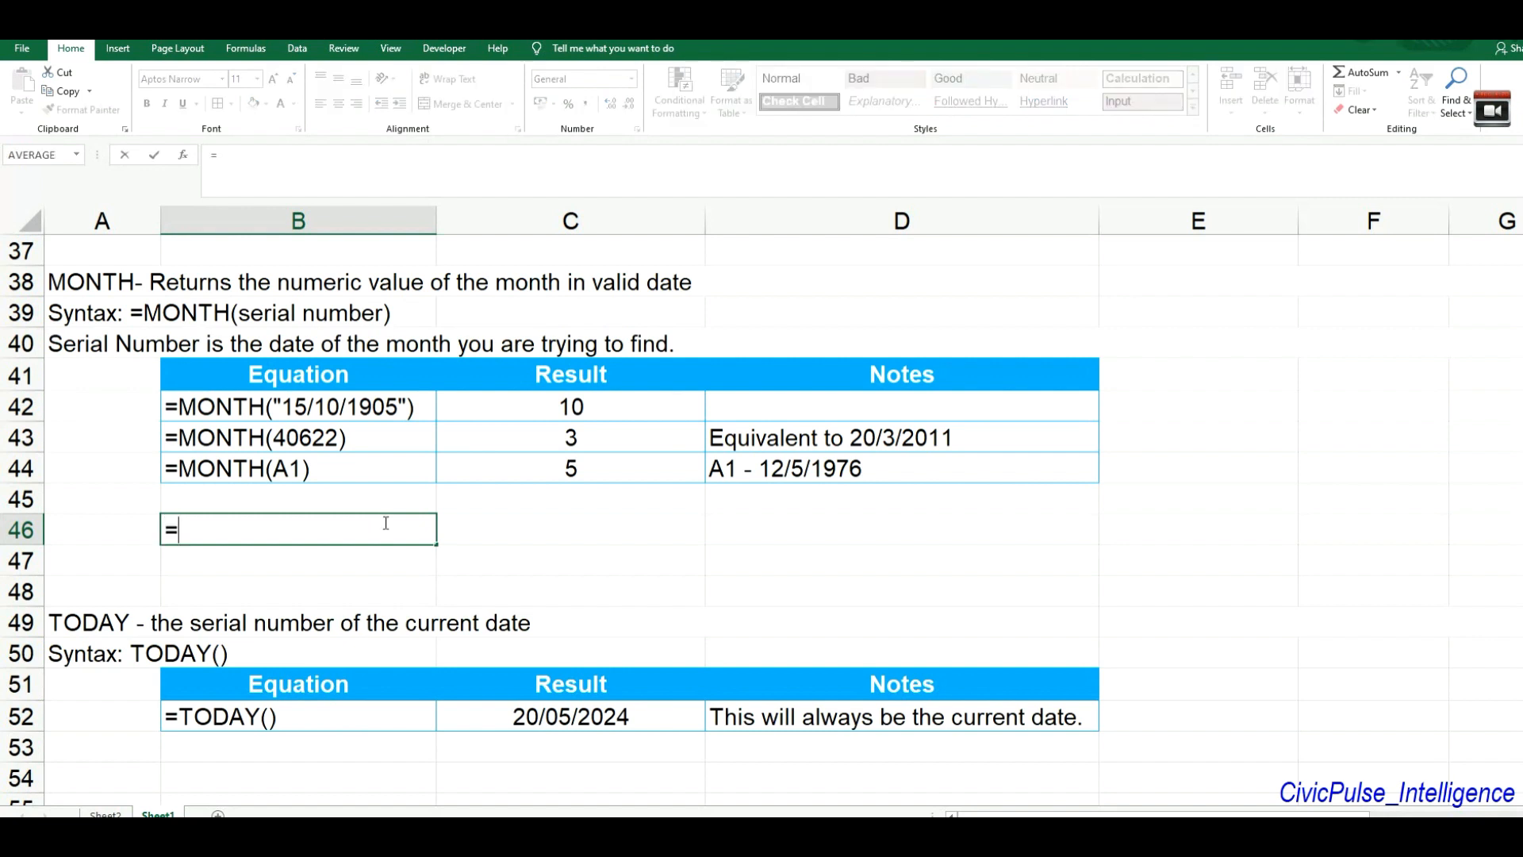
{"action": "key", "text": "BackSpace"}
- Review the MONTH syntax, the serial number explanation and the first two example formulas in the table
{"action": "left_click", "coordinate": [211, 313]}
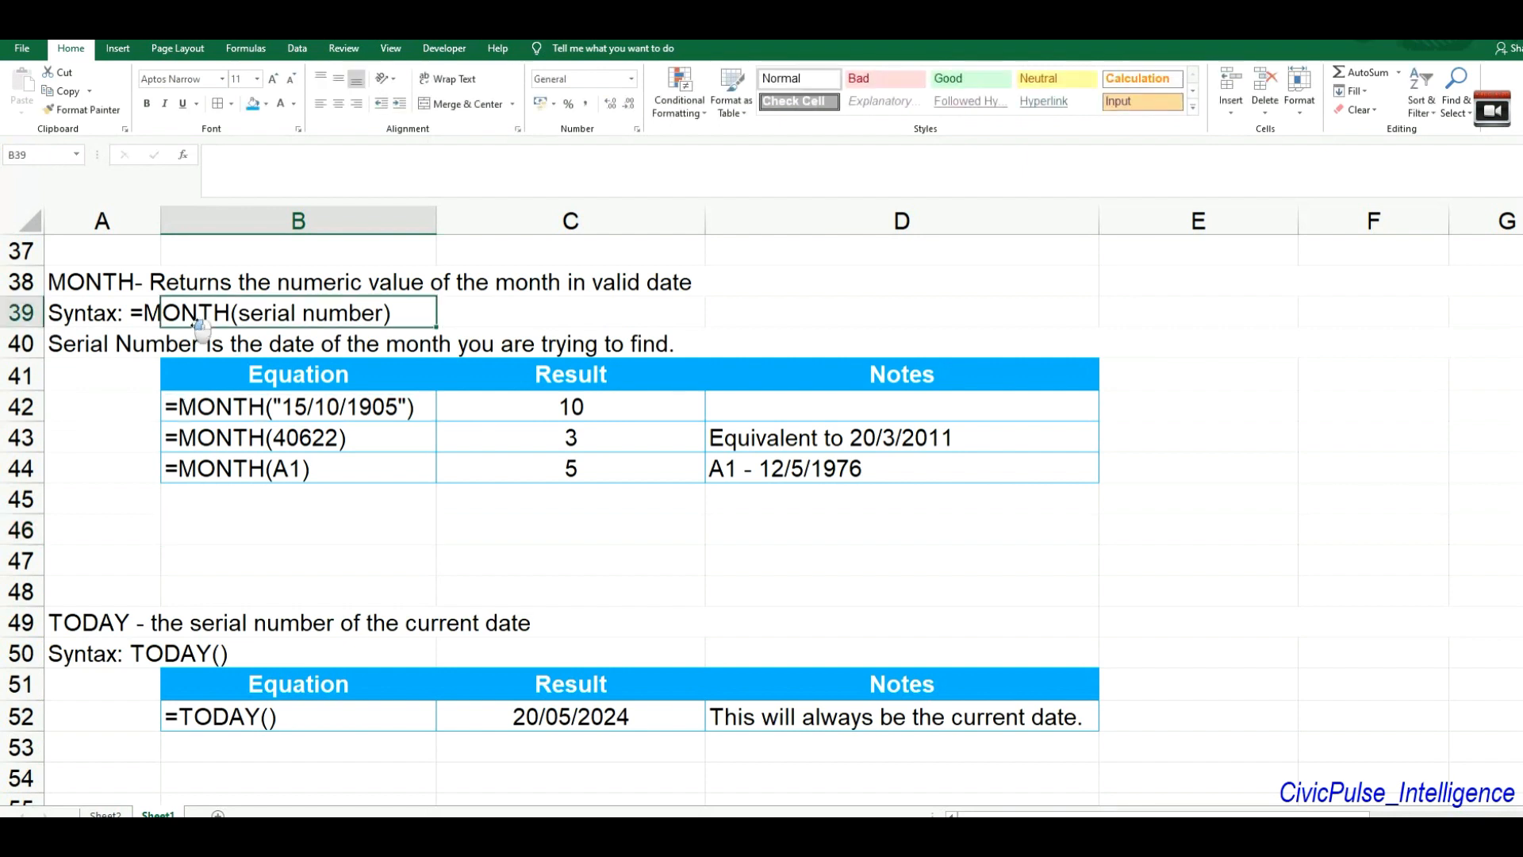
{"action": "left_click", "coordinate": [132, 321]}
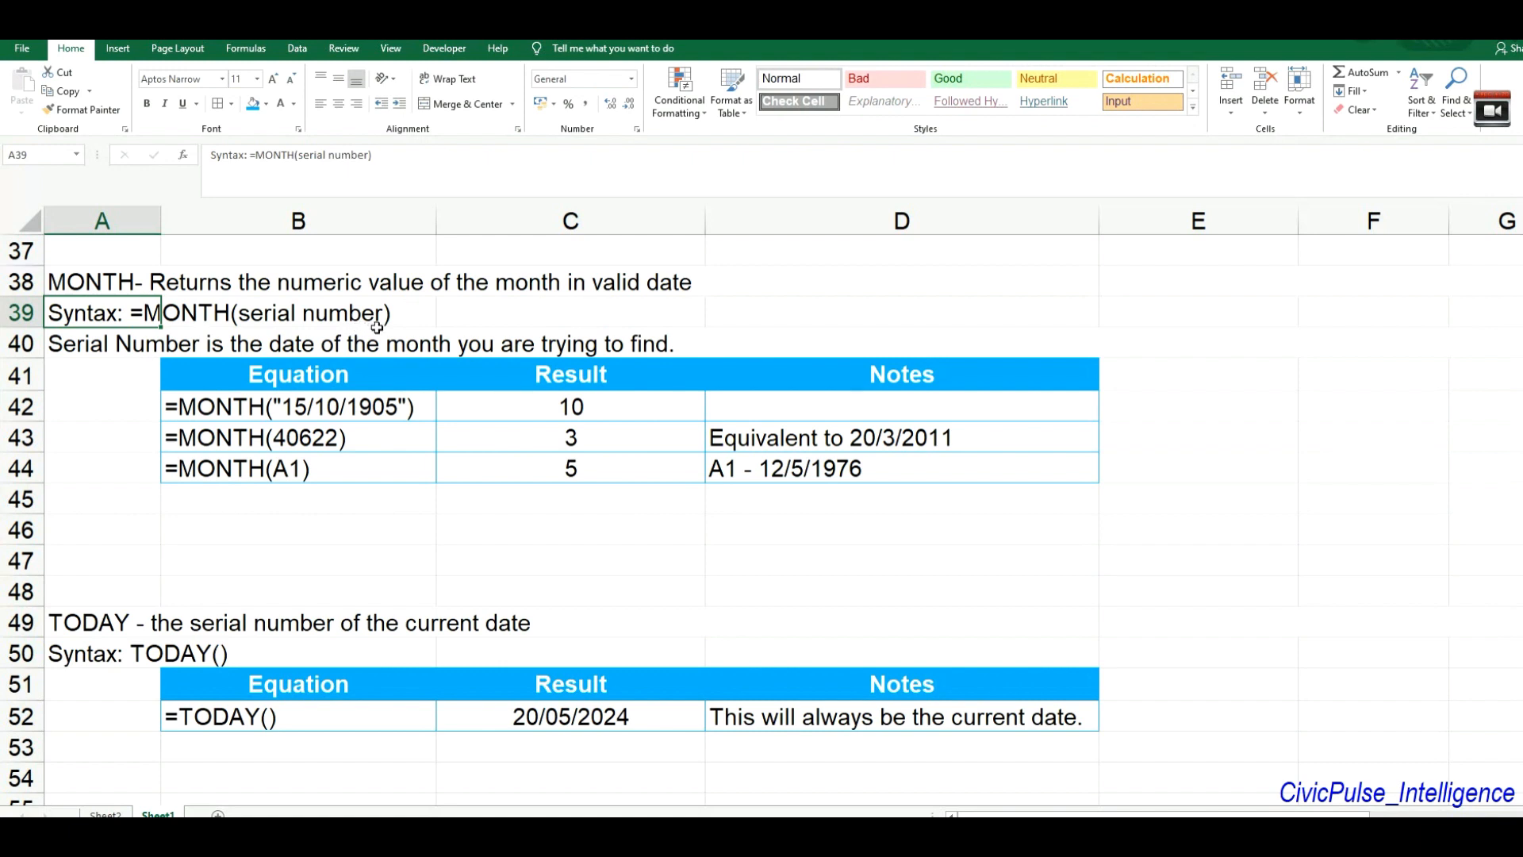
{"action": "left_click", "coordinate": [454, 344]}
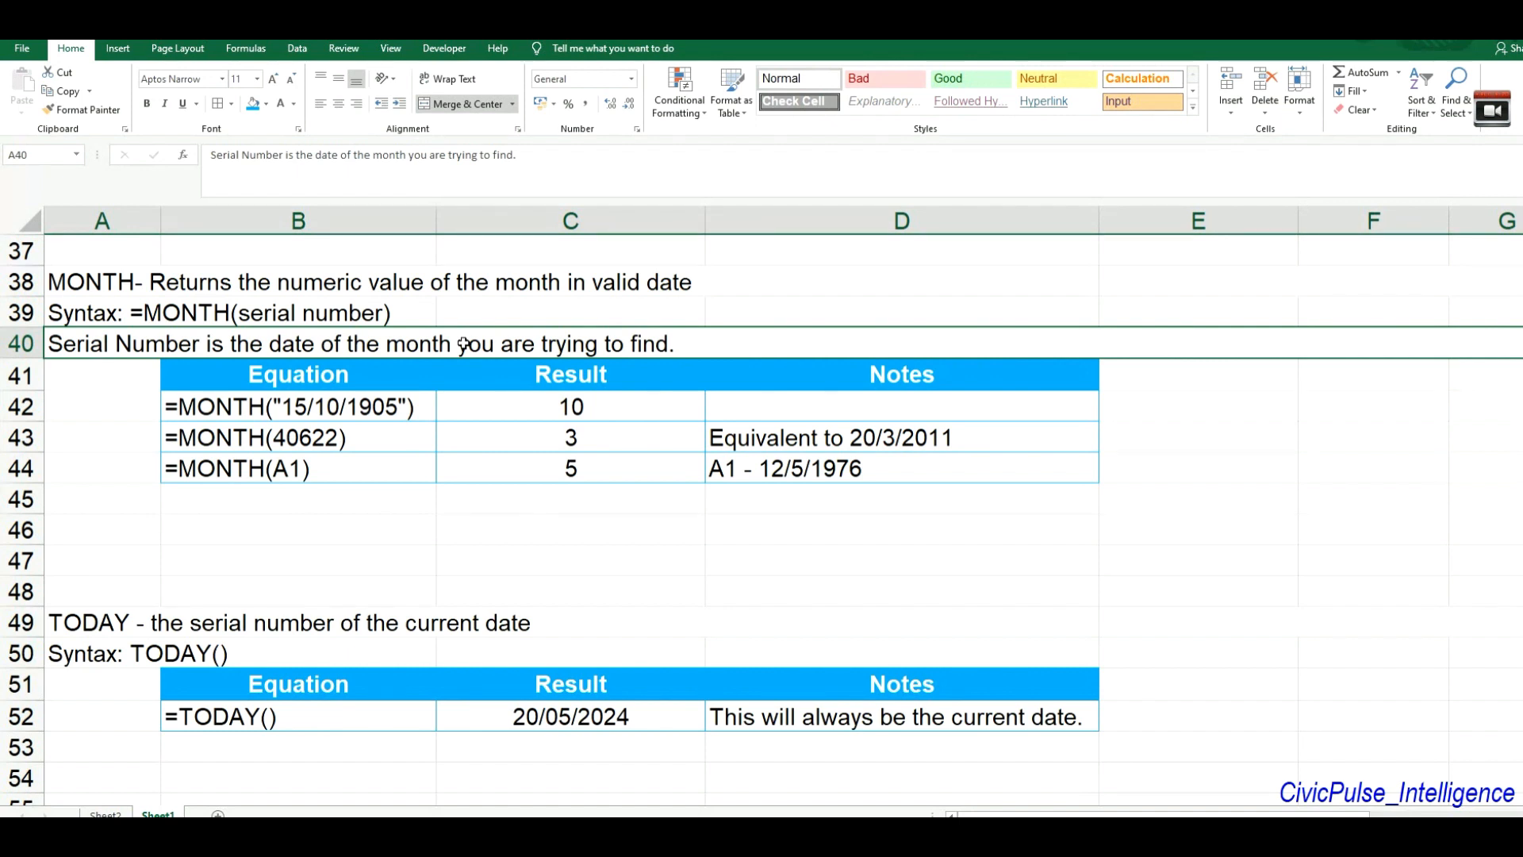
{"action": "left_click", "coordinate": [339, 525]}
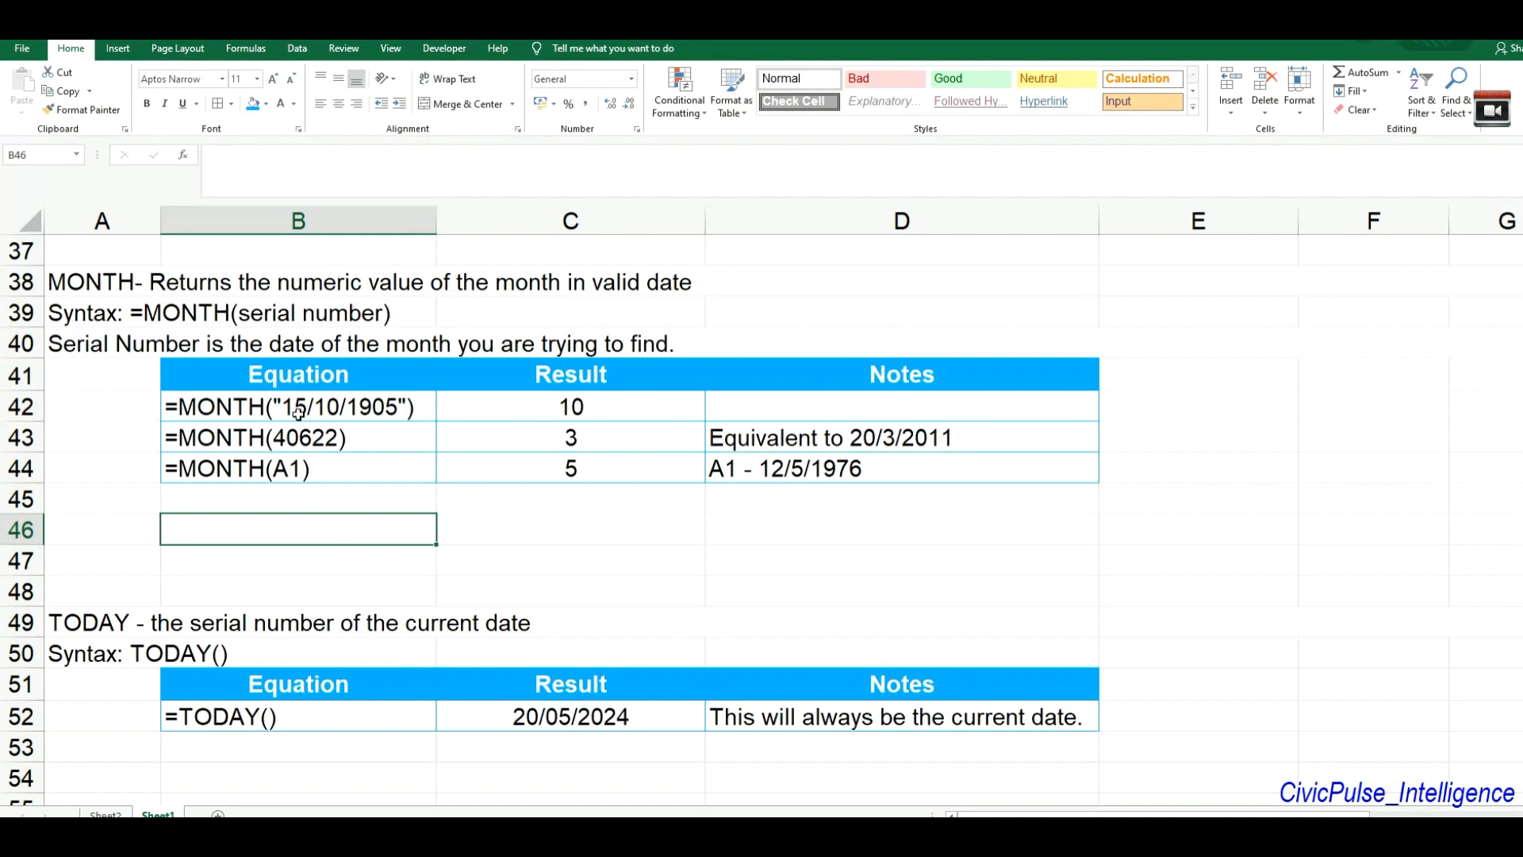
{"action": "left_click", "coordinate": [298, 413]}
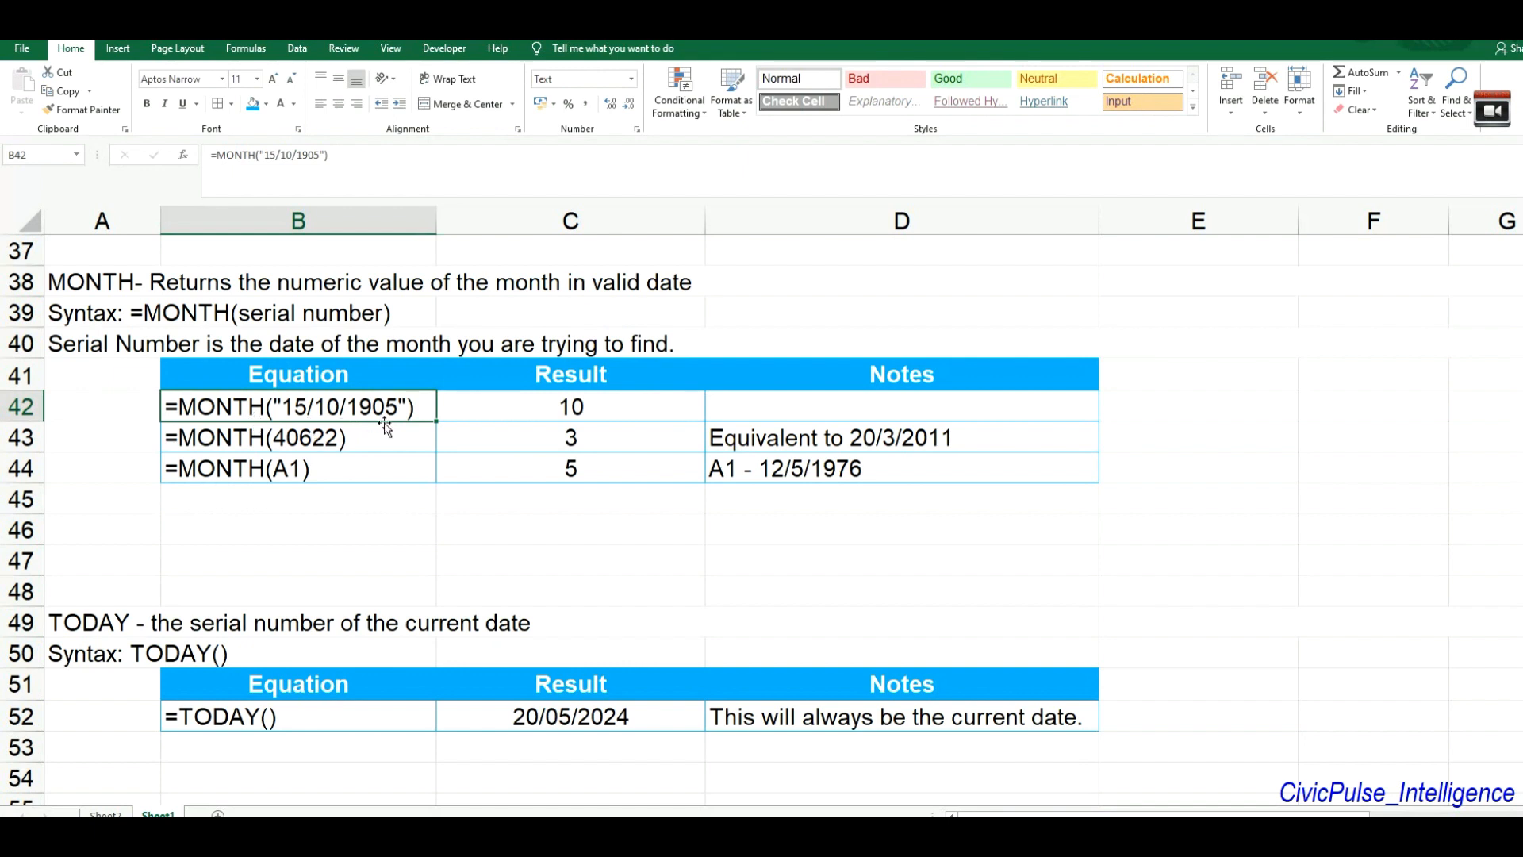
{"action": "left_click", "coordinate": [558, 413]}
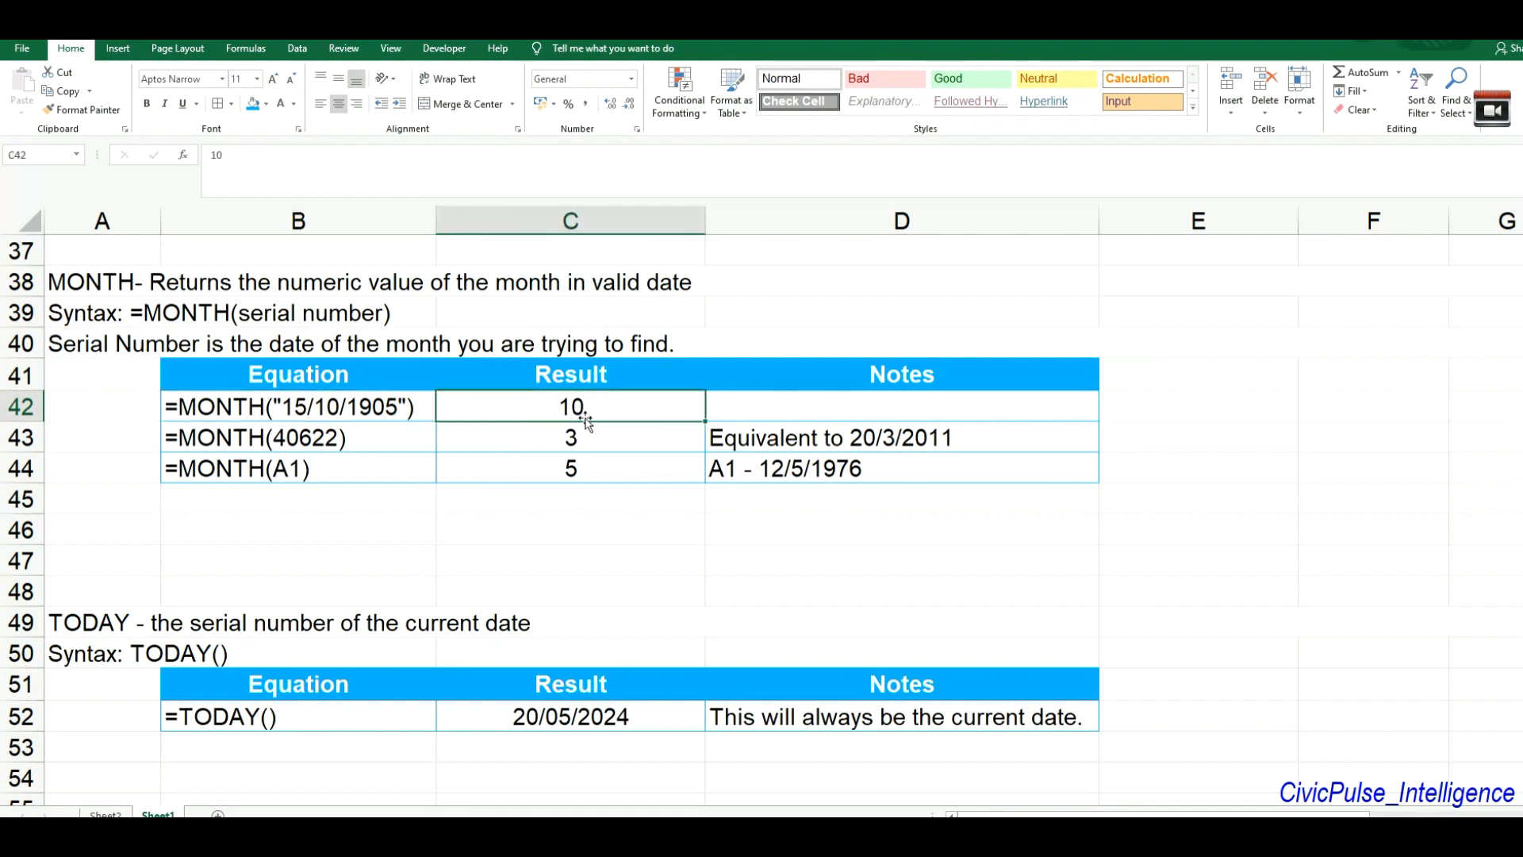
{"action": "left_click", "coordinate": [252, 447]}
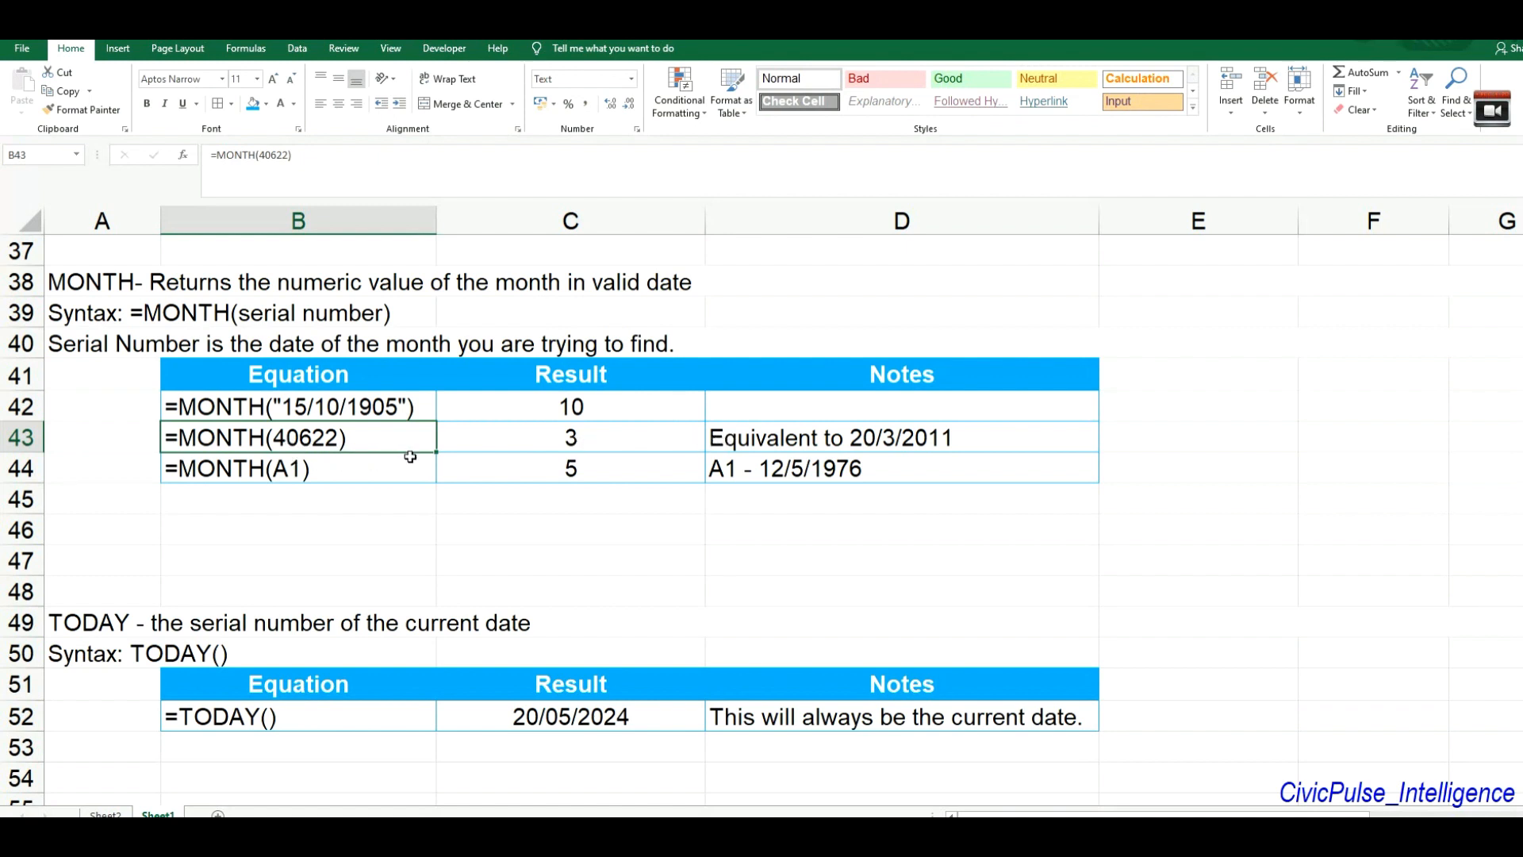
- Enter the formula =MONTH(40622) in cell C46 to get the month number of that serial date
{"action": "left_click", "coordinate": [441, 521]}
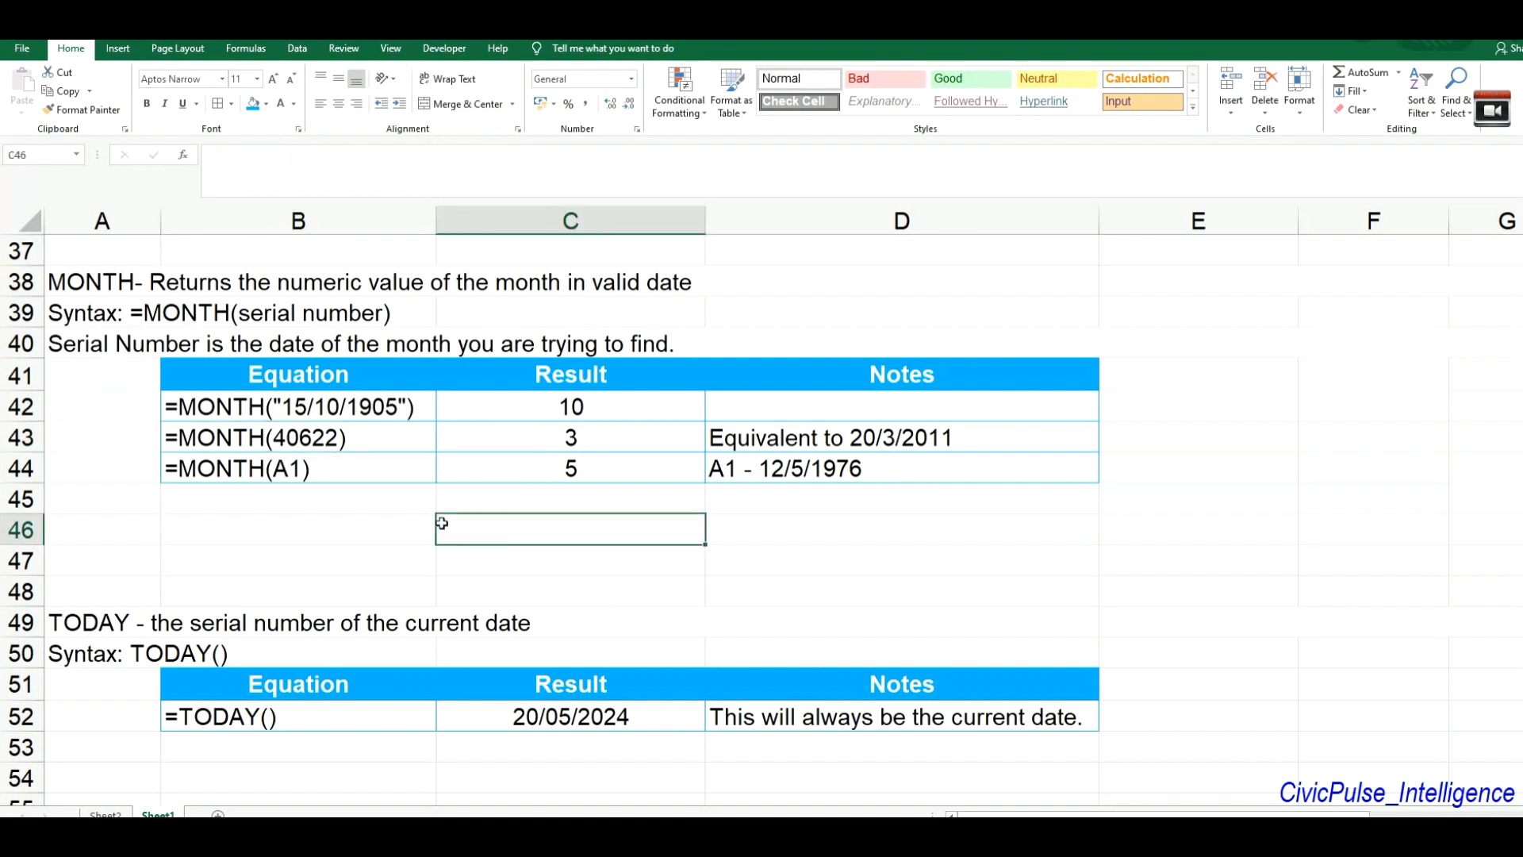
{"action": "type", "text": "=mon"}
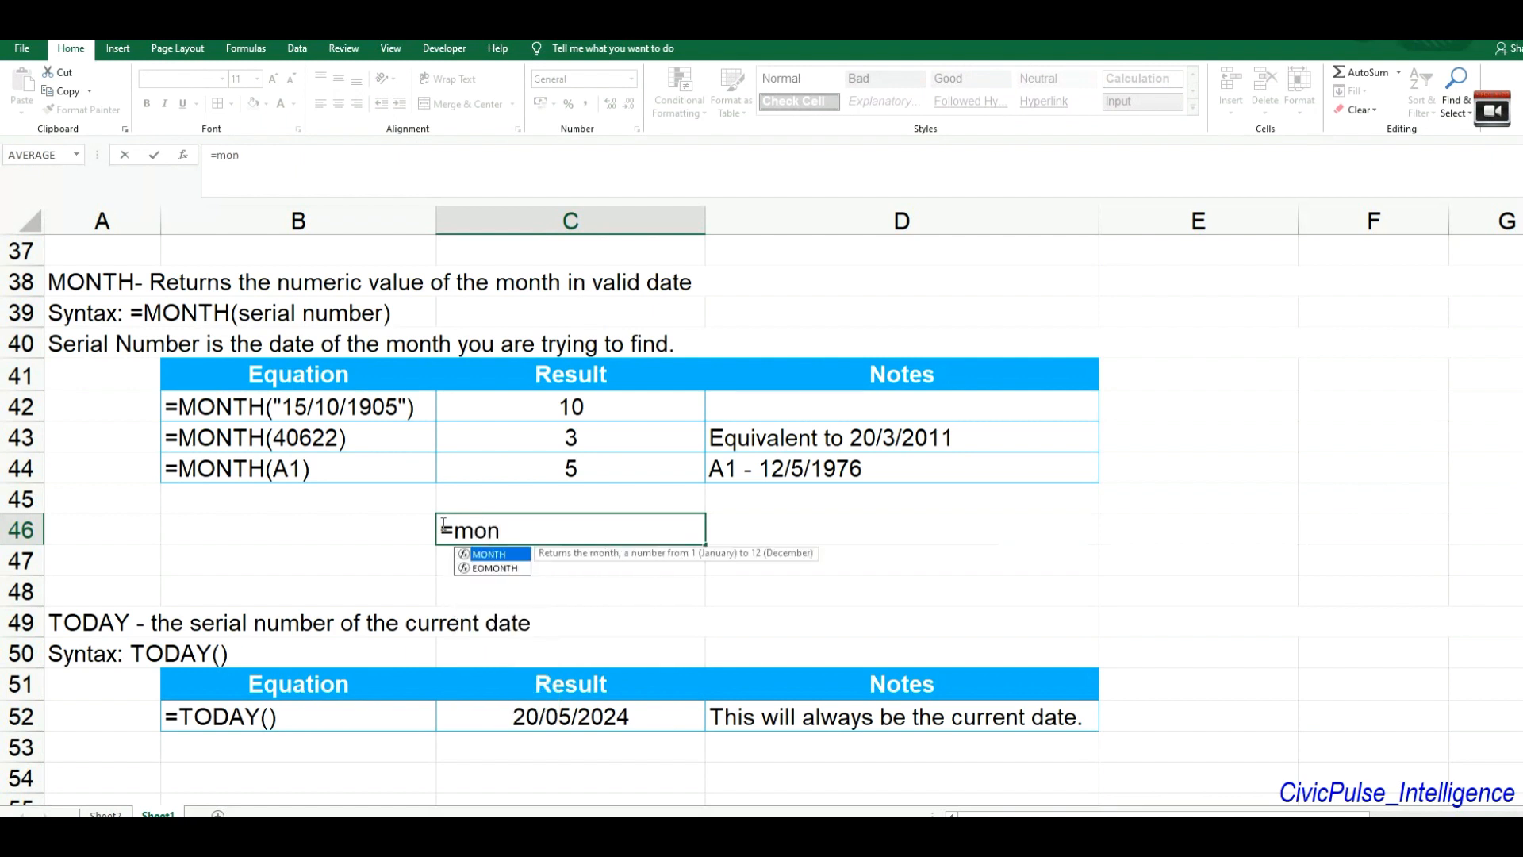
{"action": "type", "text": "th("}
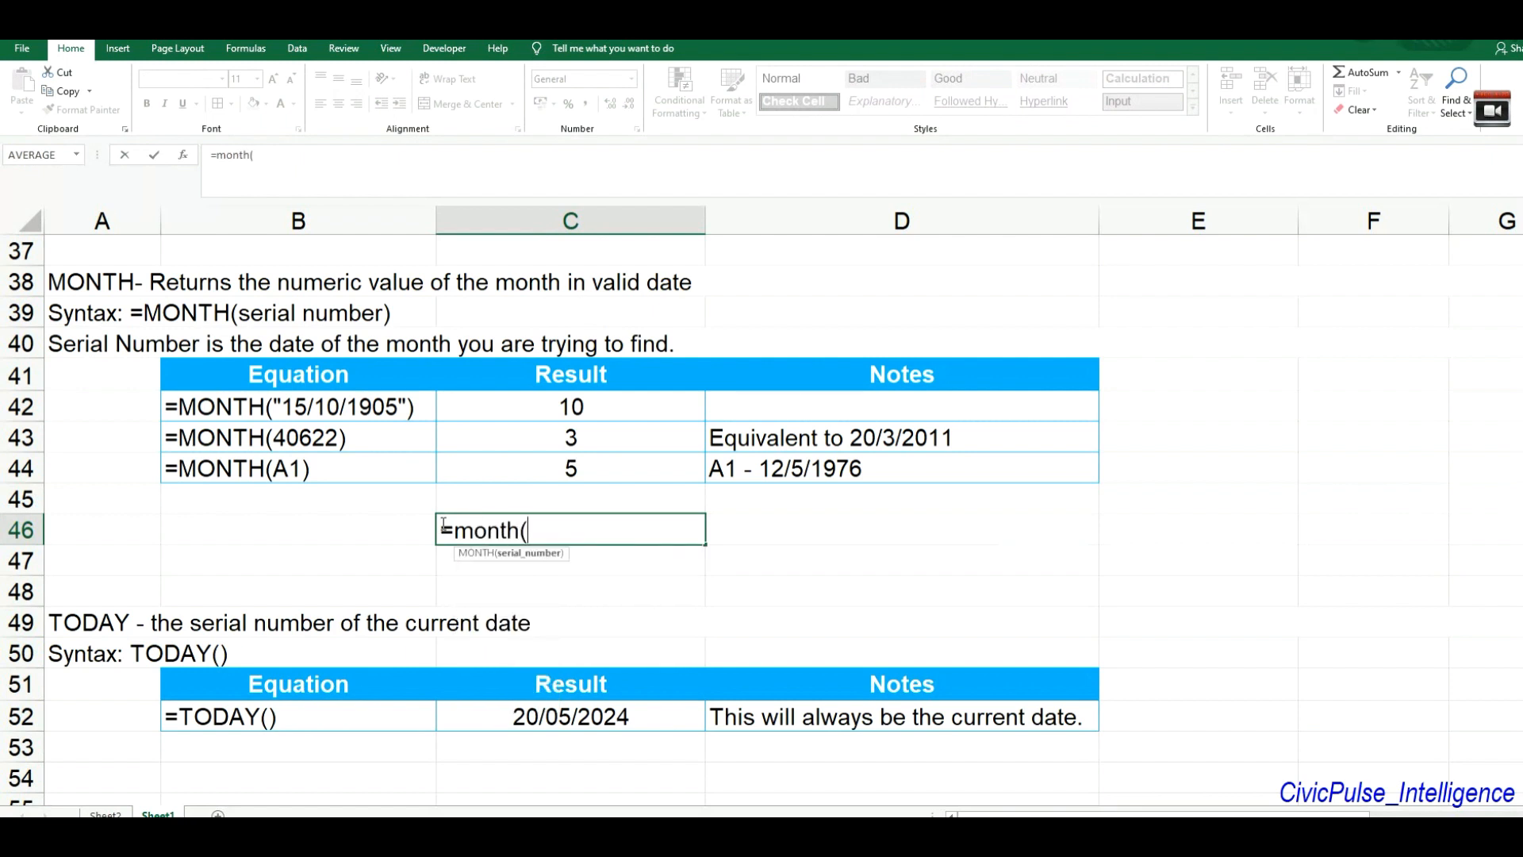
{"action": "type", "text": "40622)"}
{"action": "key", "text": "Return"}
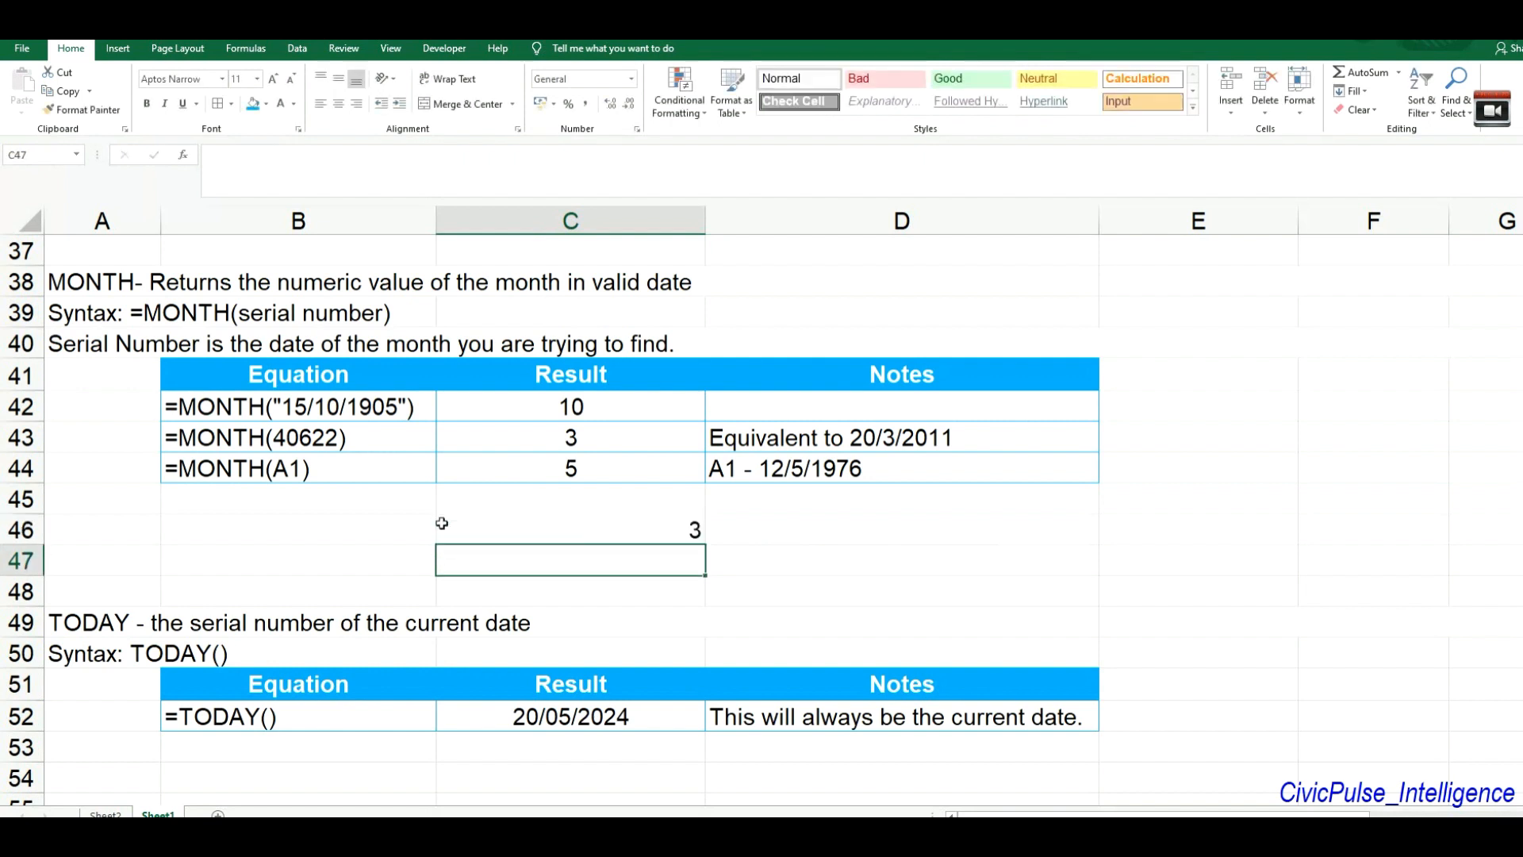
{"action": "key", "text": "Up"}
- Enter the formula =MONTH("15/10/1905") in cell C47 to get the month number of that text date
{"action": "key", "text": "Down"}
{"action": "type", "text": "="}
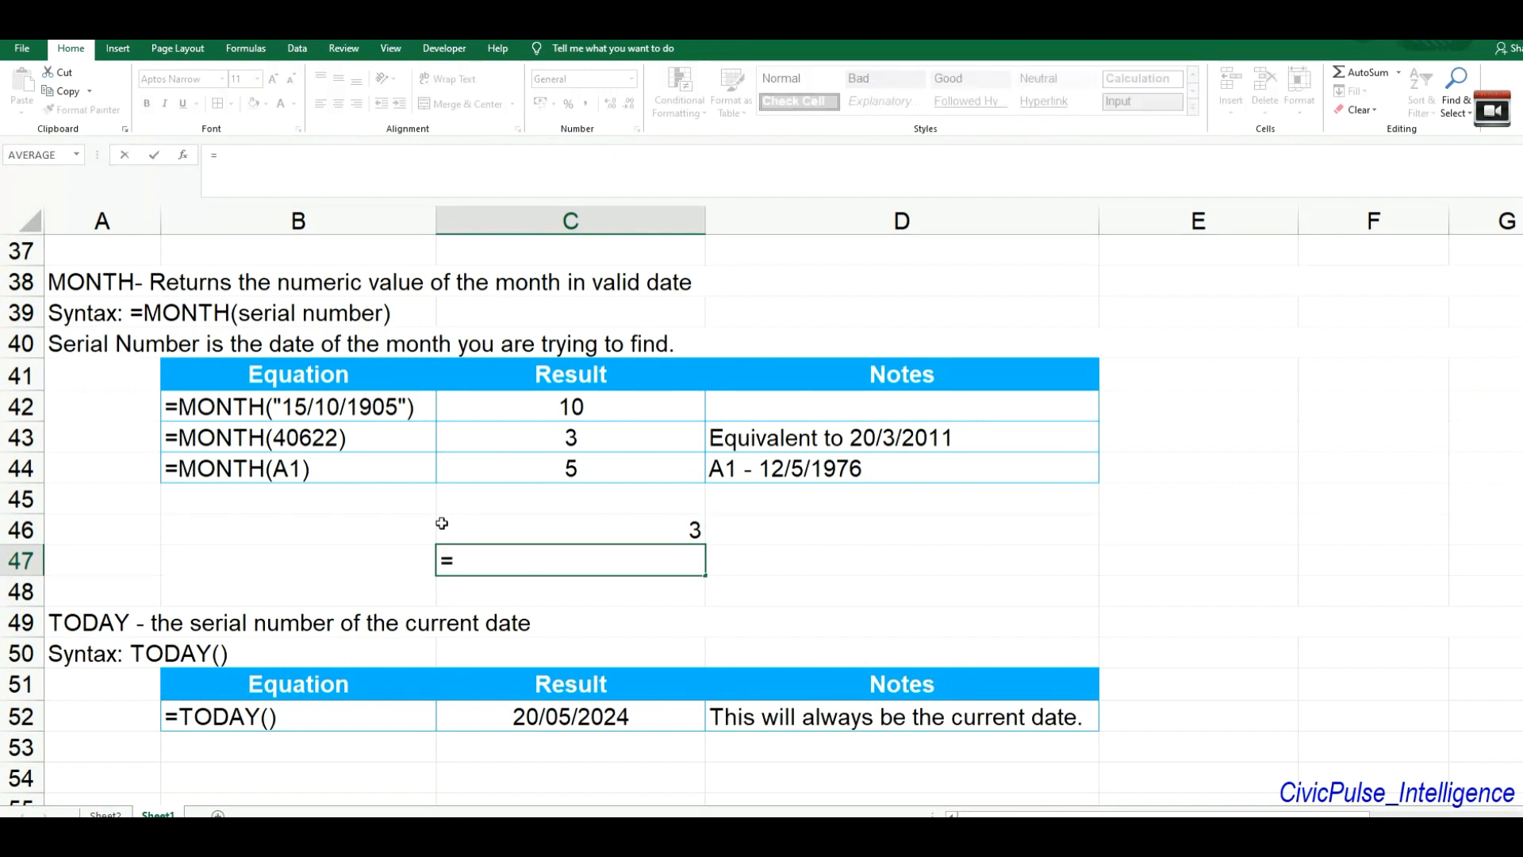
{"action": "type", "text": "month("}
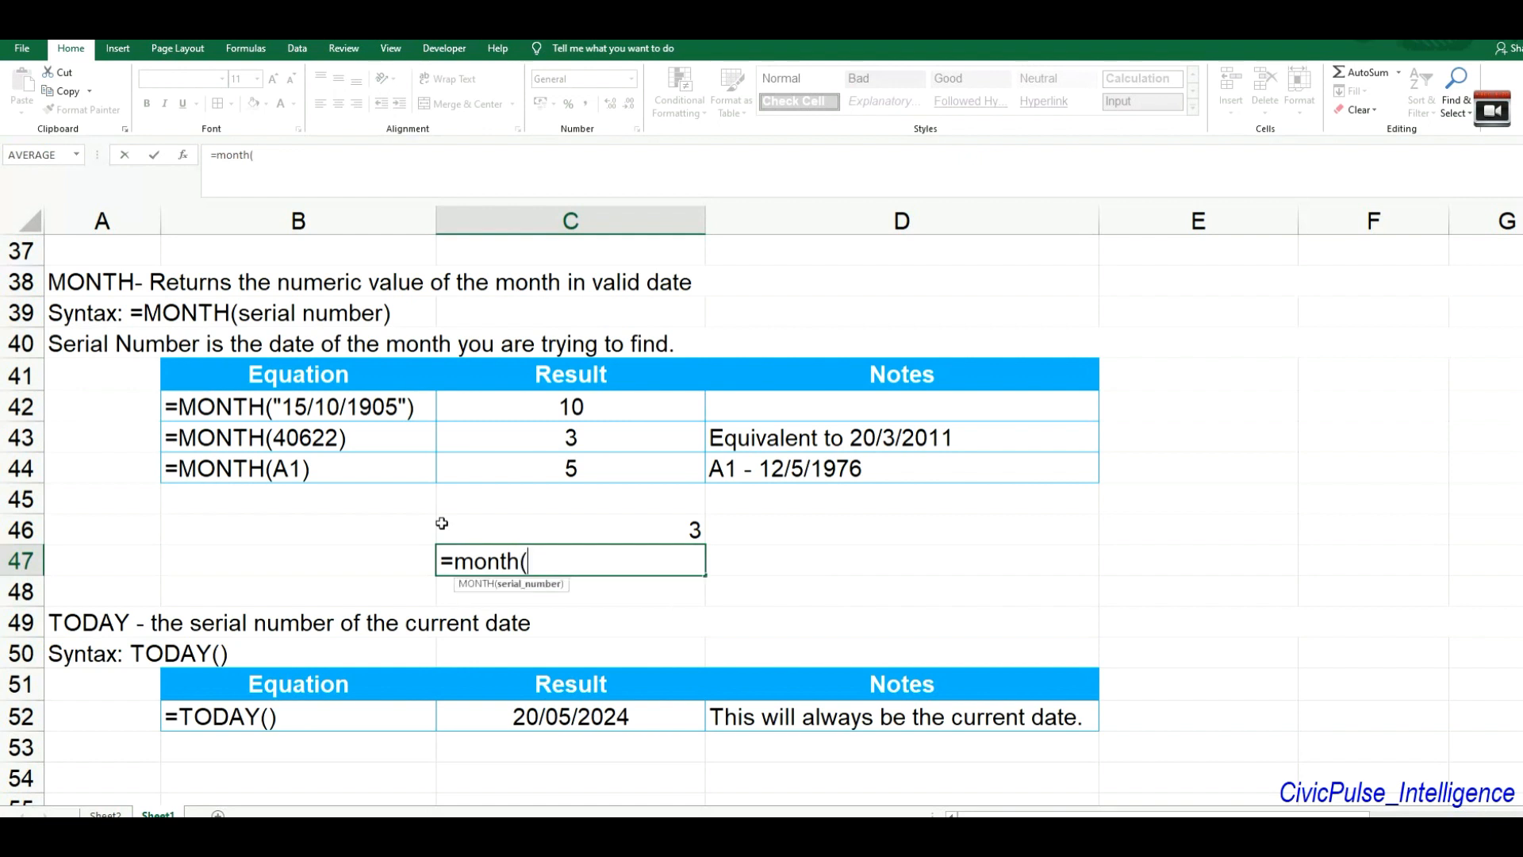
{"action": "type", "text": "\"15/10/20"}
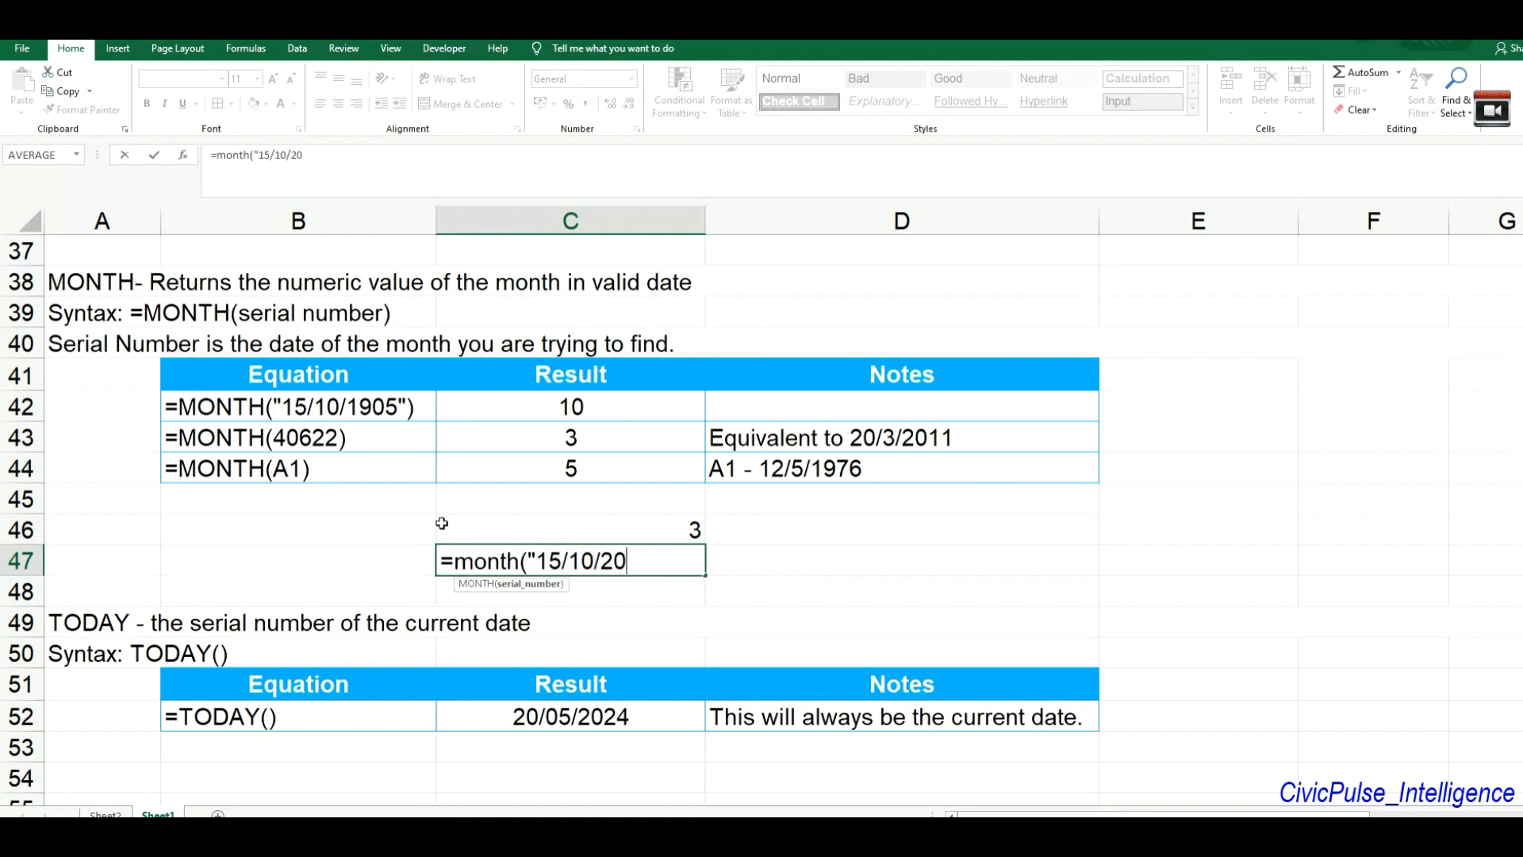
{"action": "key", "text": "BackSpace"}
{"action": "key", "text": "BackSpace"}
{"action": "type", "text": "1905\")"}
{"action": "key", "text": "Return"}
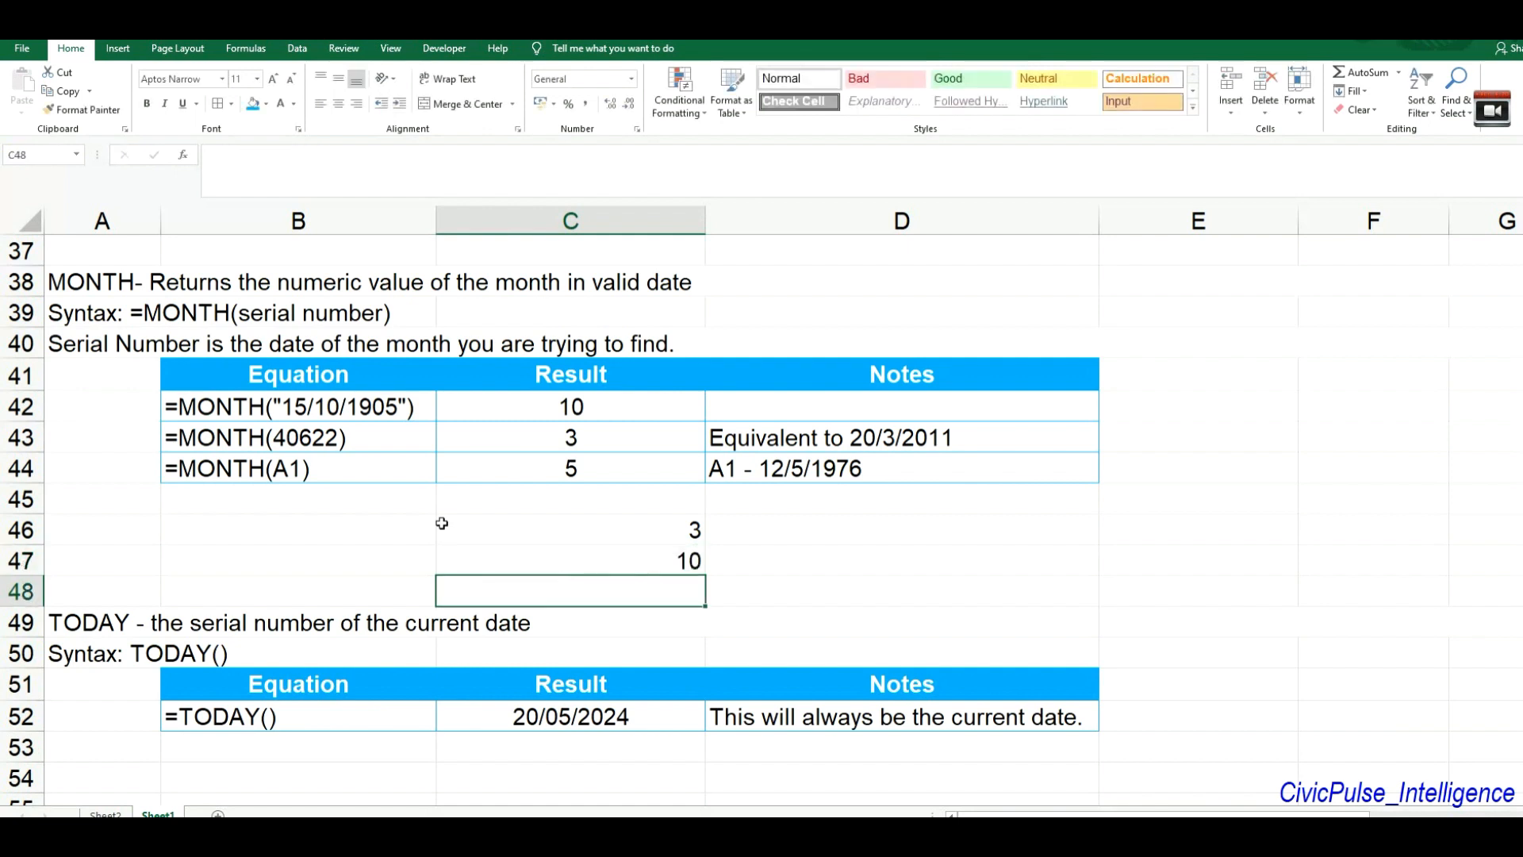
{"action": "key", "text": "Up"}
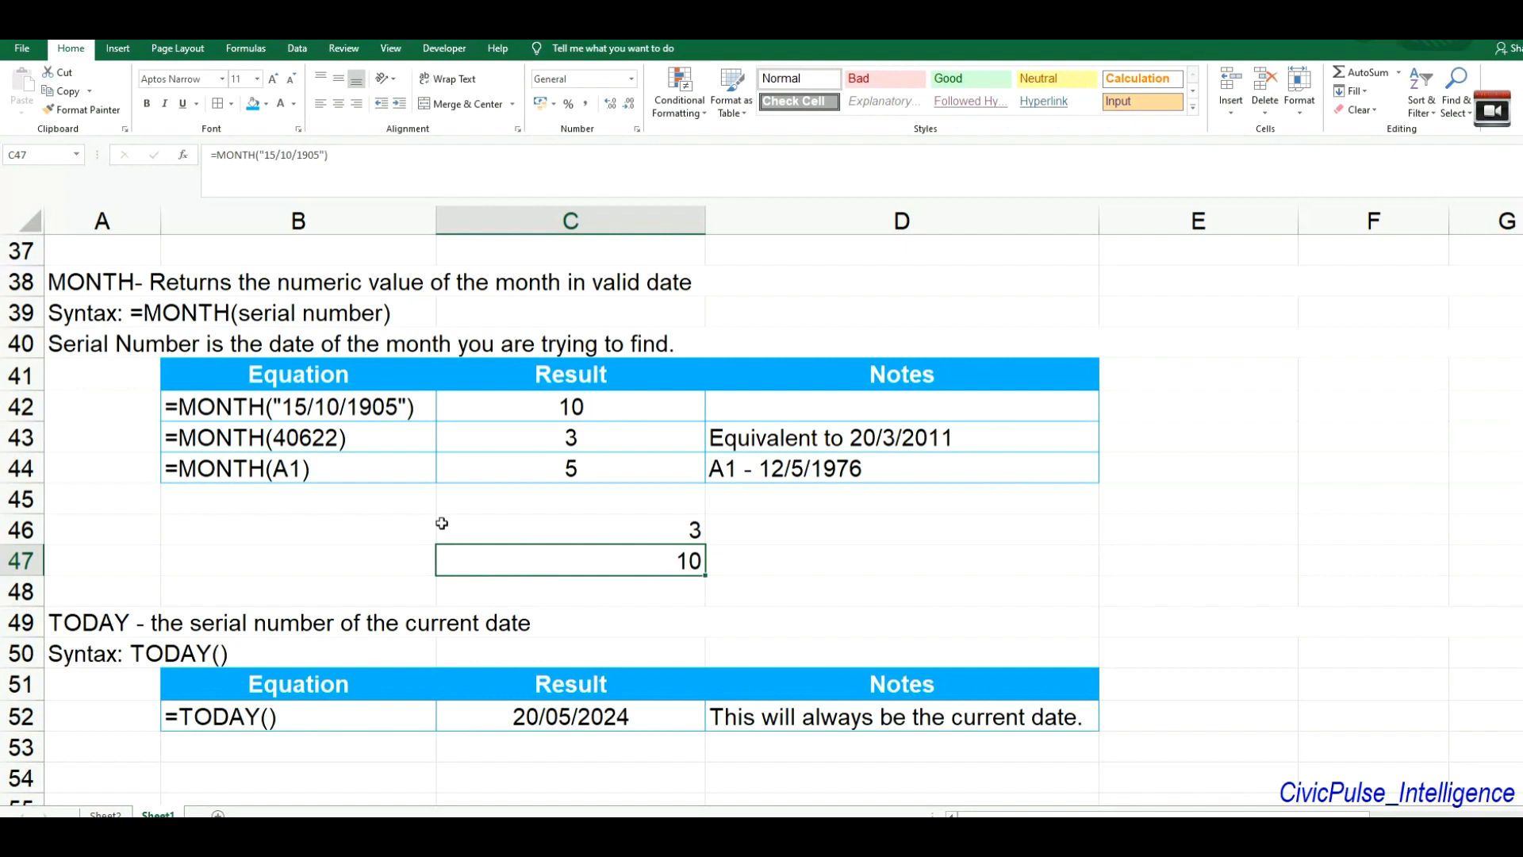
{"action": "key", "text": "Up"}
{"action": "key", "text": "Up"}
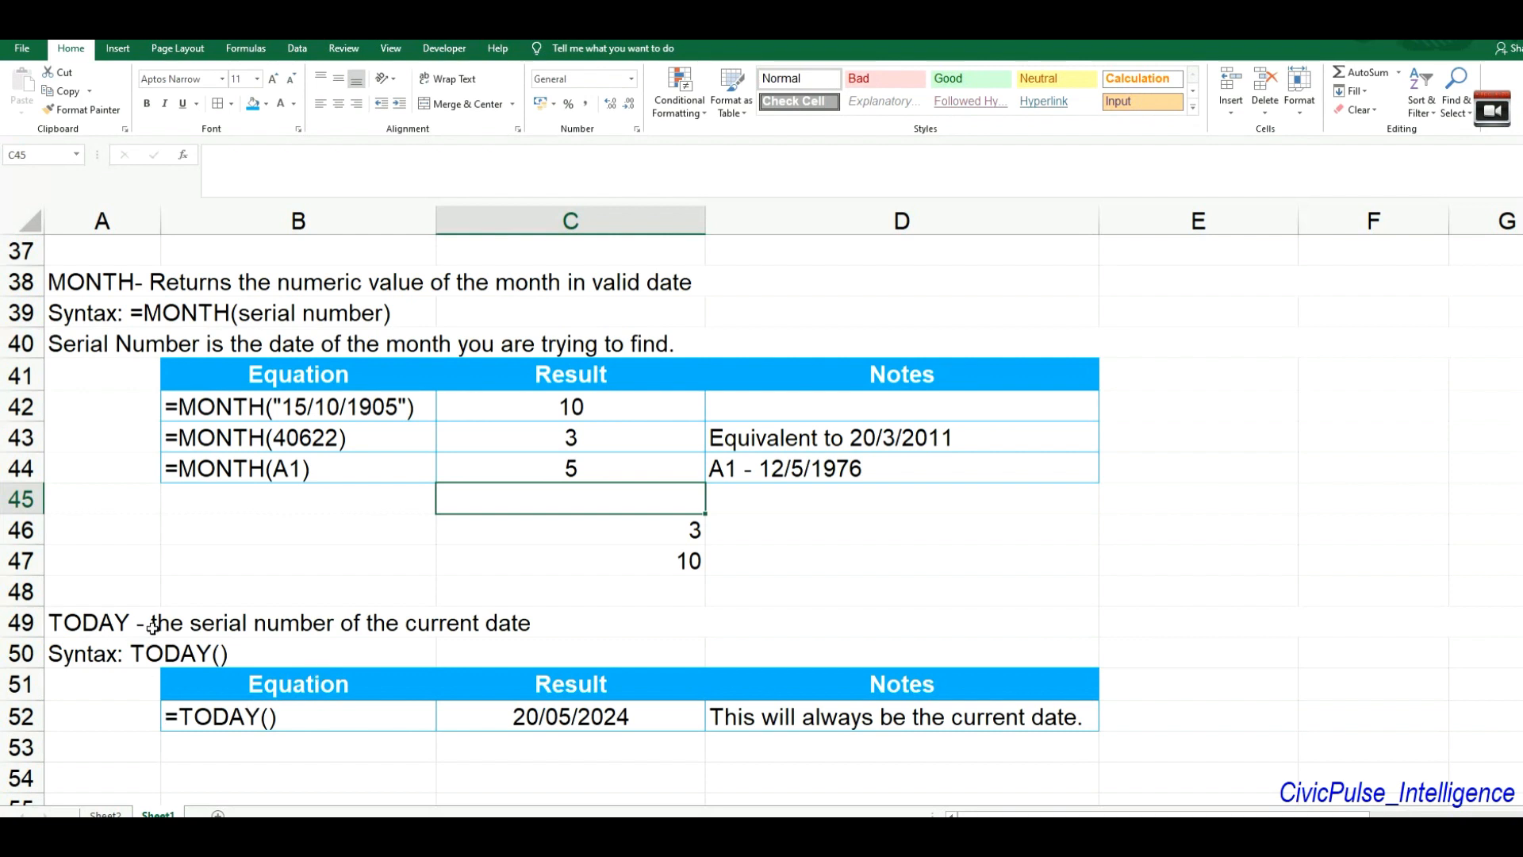
- Try to return the current date in cell C54, below the TODAY table, with the formula =today
{"action": "left_click", "coordinate": [496, 773]}
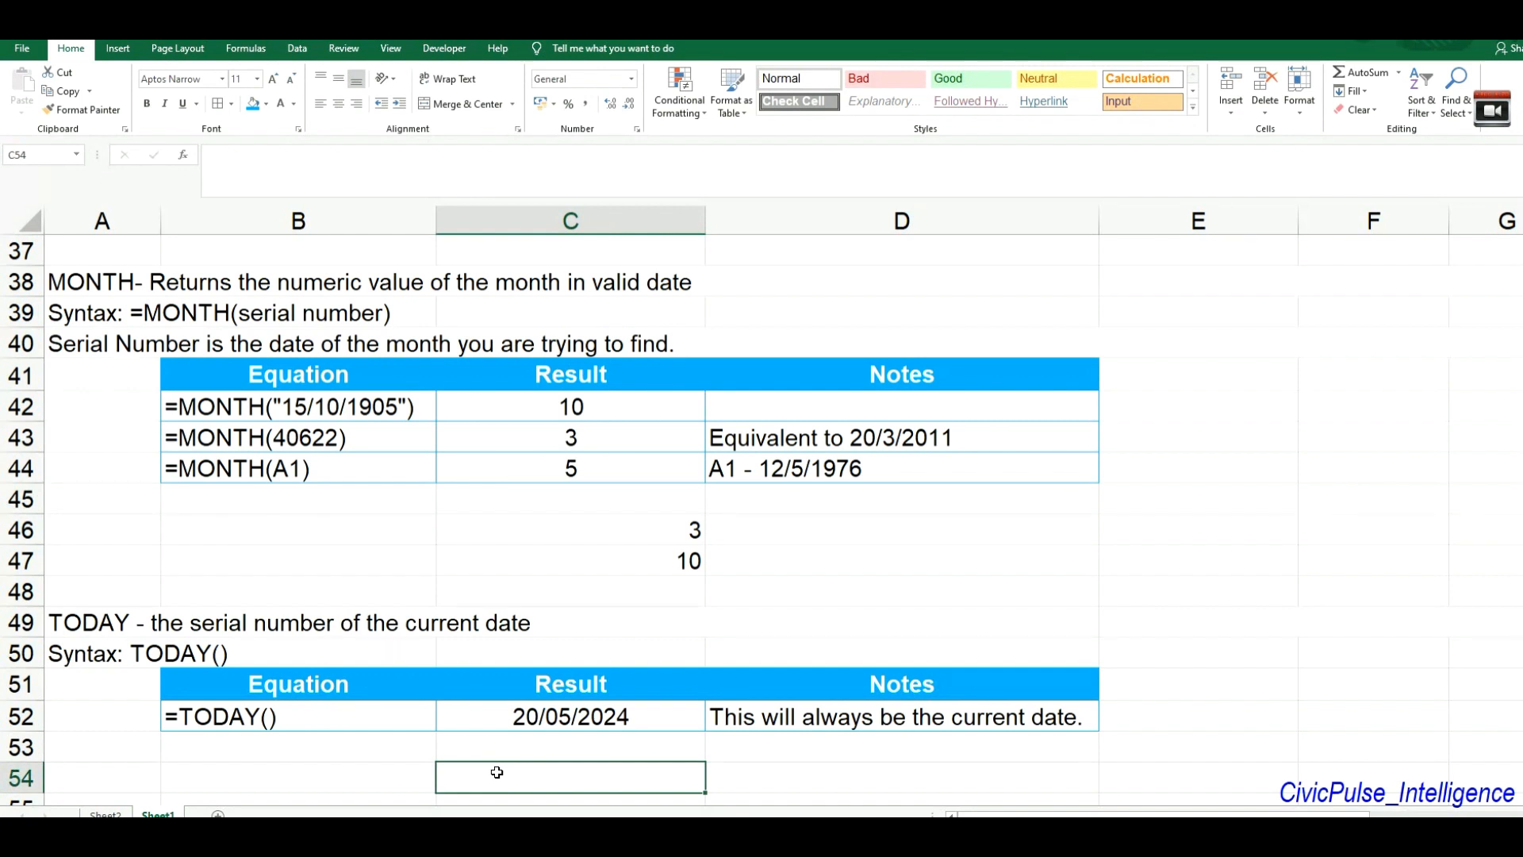
{"action": "type", "text": "="}
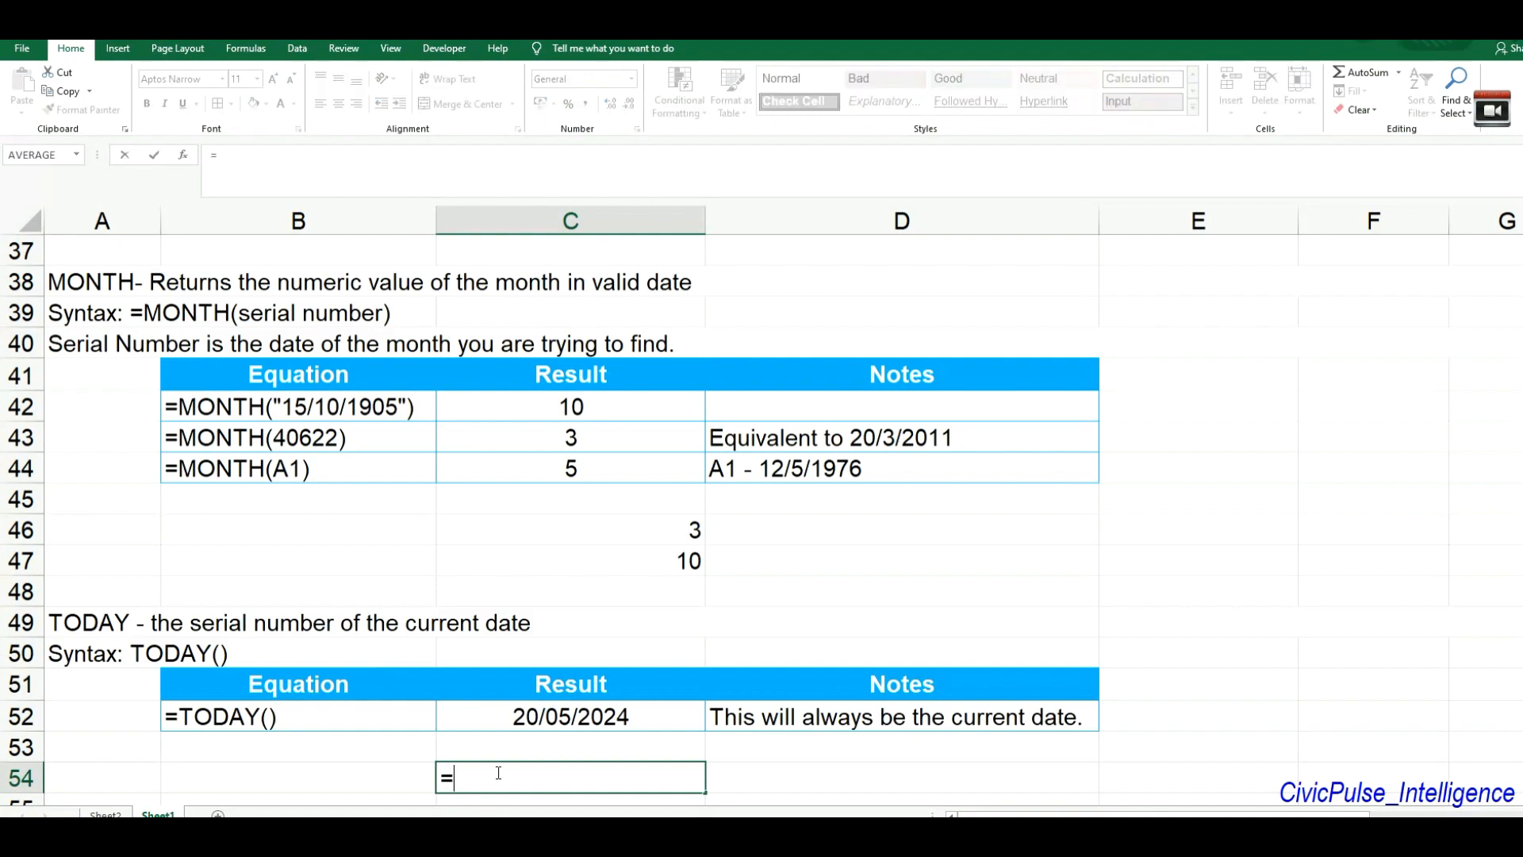
{"action": "type", "text": "today"}
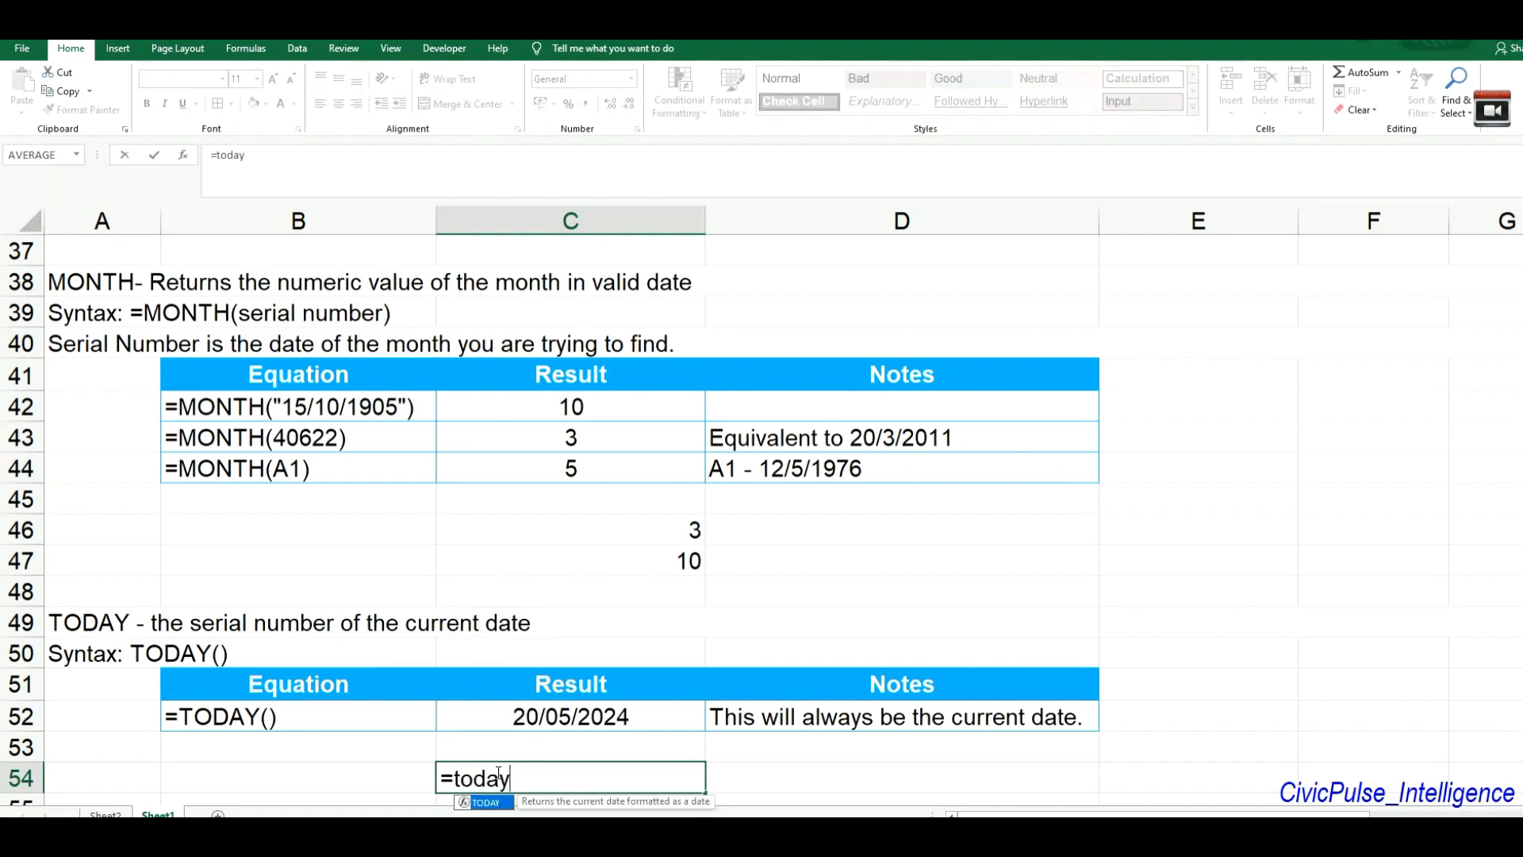
{"action": "key", "text": "Return"}
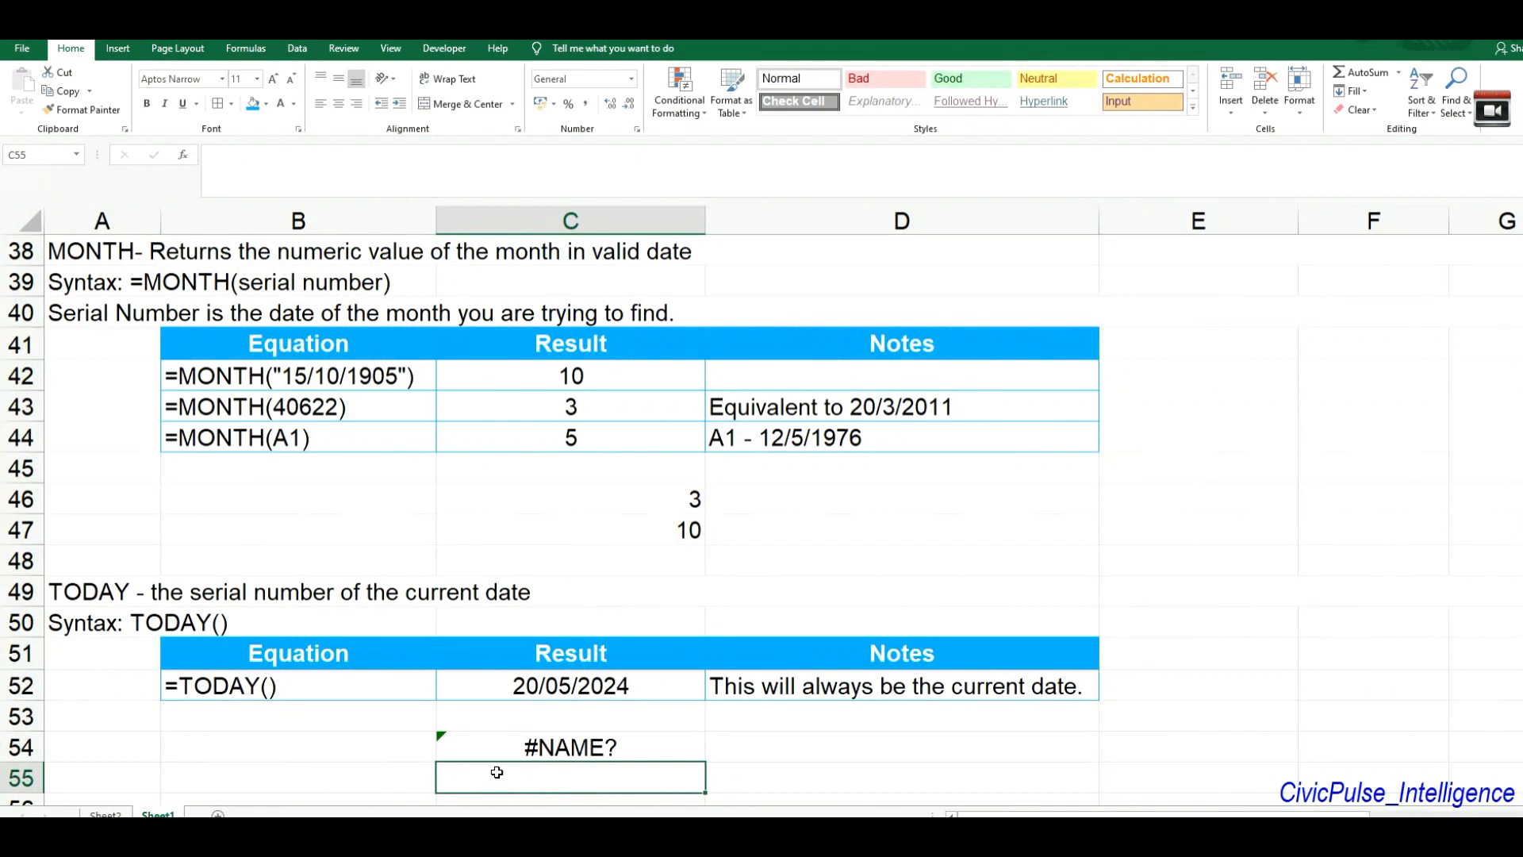
- Clear the incorrect formula in cell C54 and enter =TODAY() there to return the current date
{"action": "key", "text": "Up"}
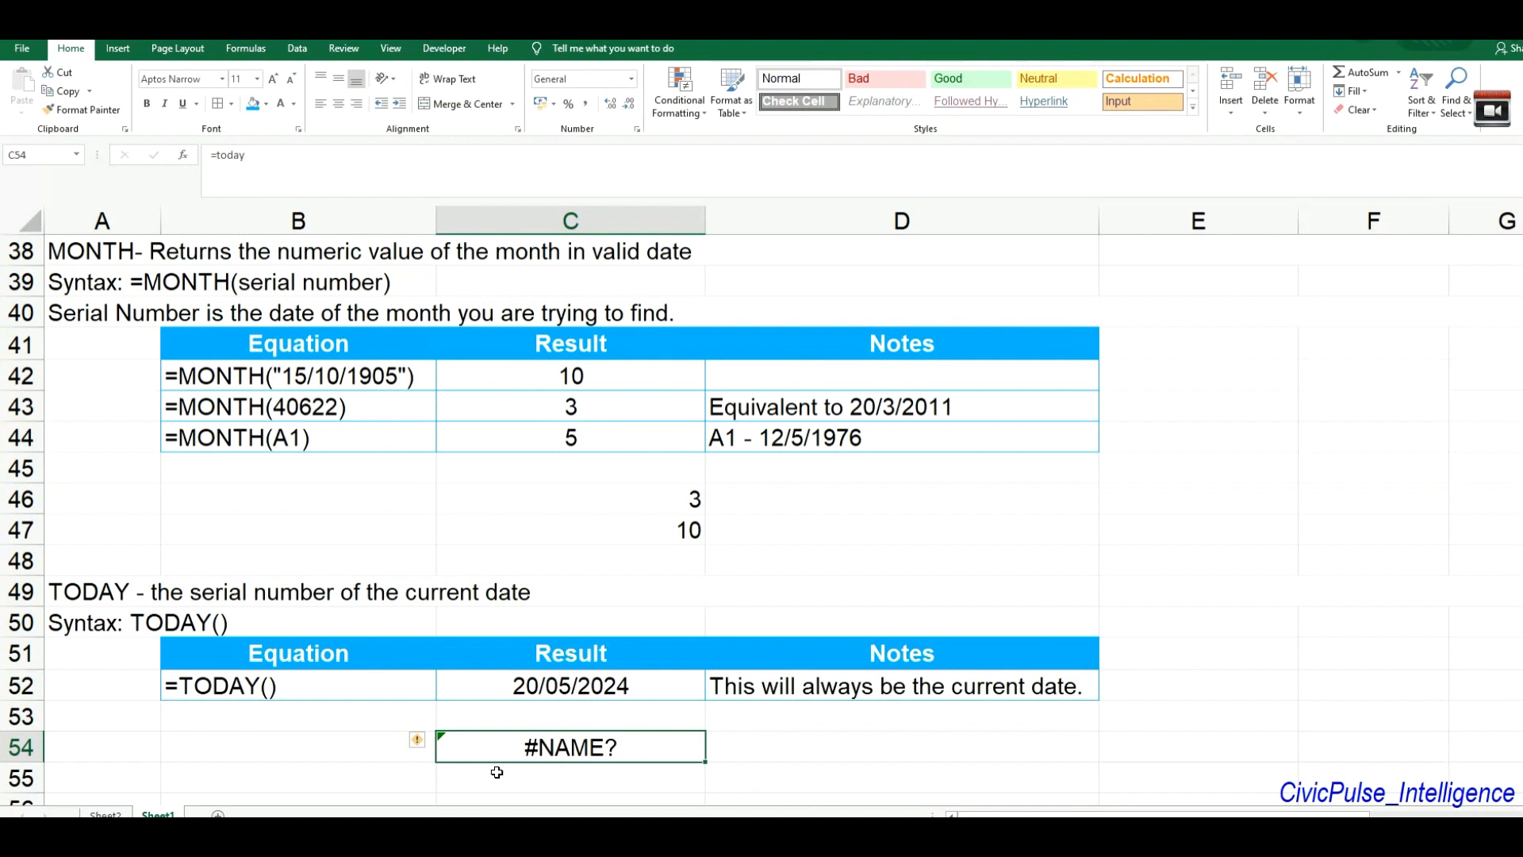
{"action": "key", "text": "Delete"}
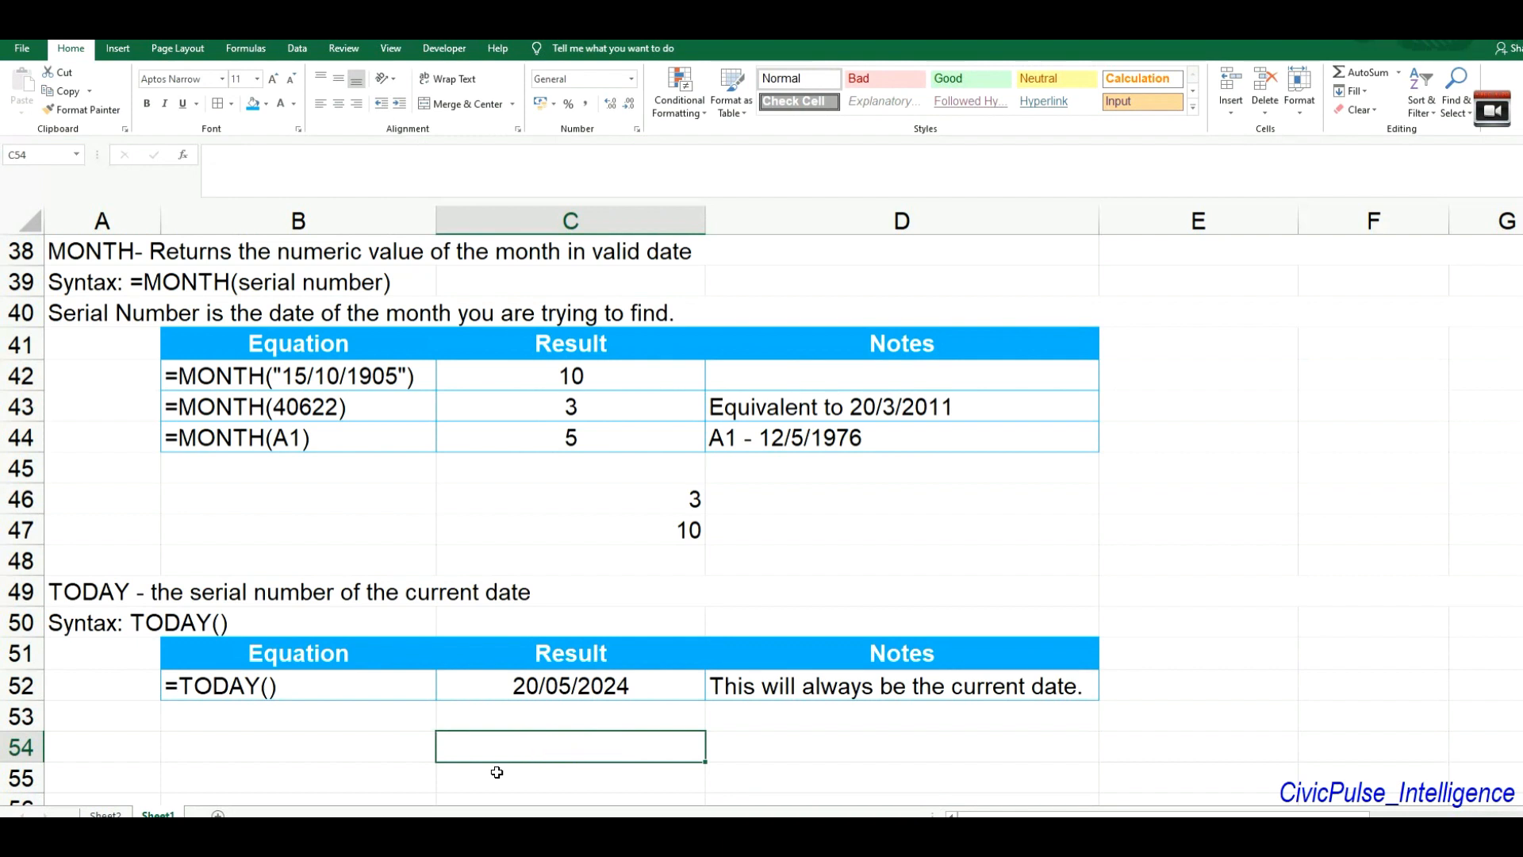
{"action": "type", "text": "=tod"}
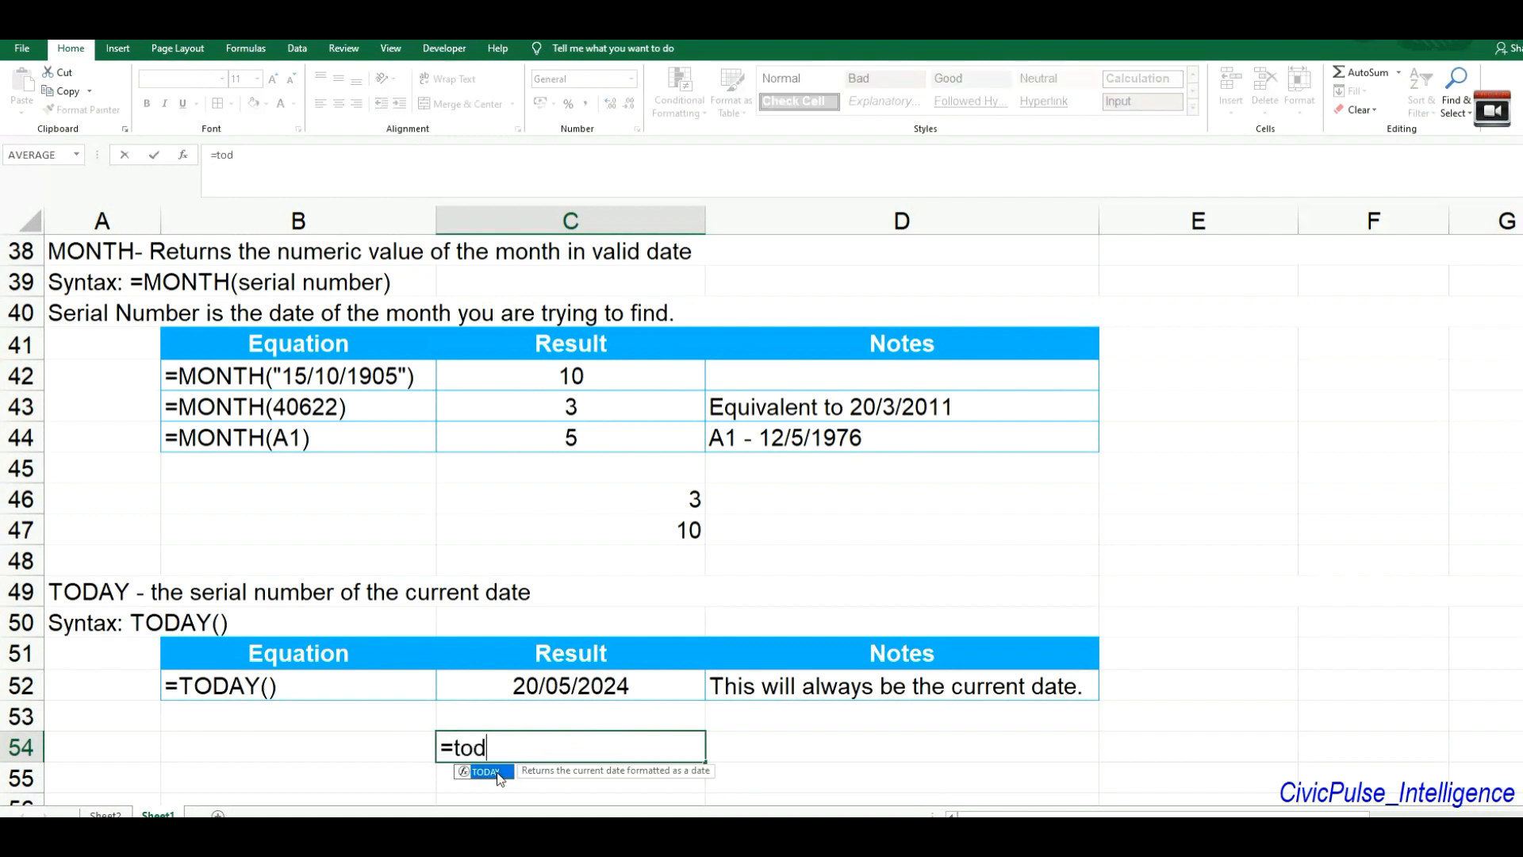
{"action": "type", "text": "ay("}
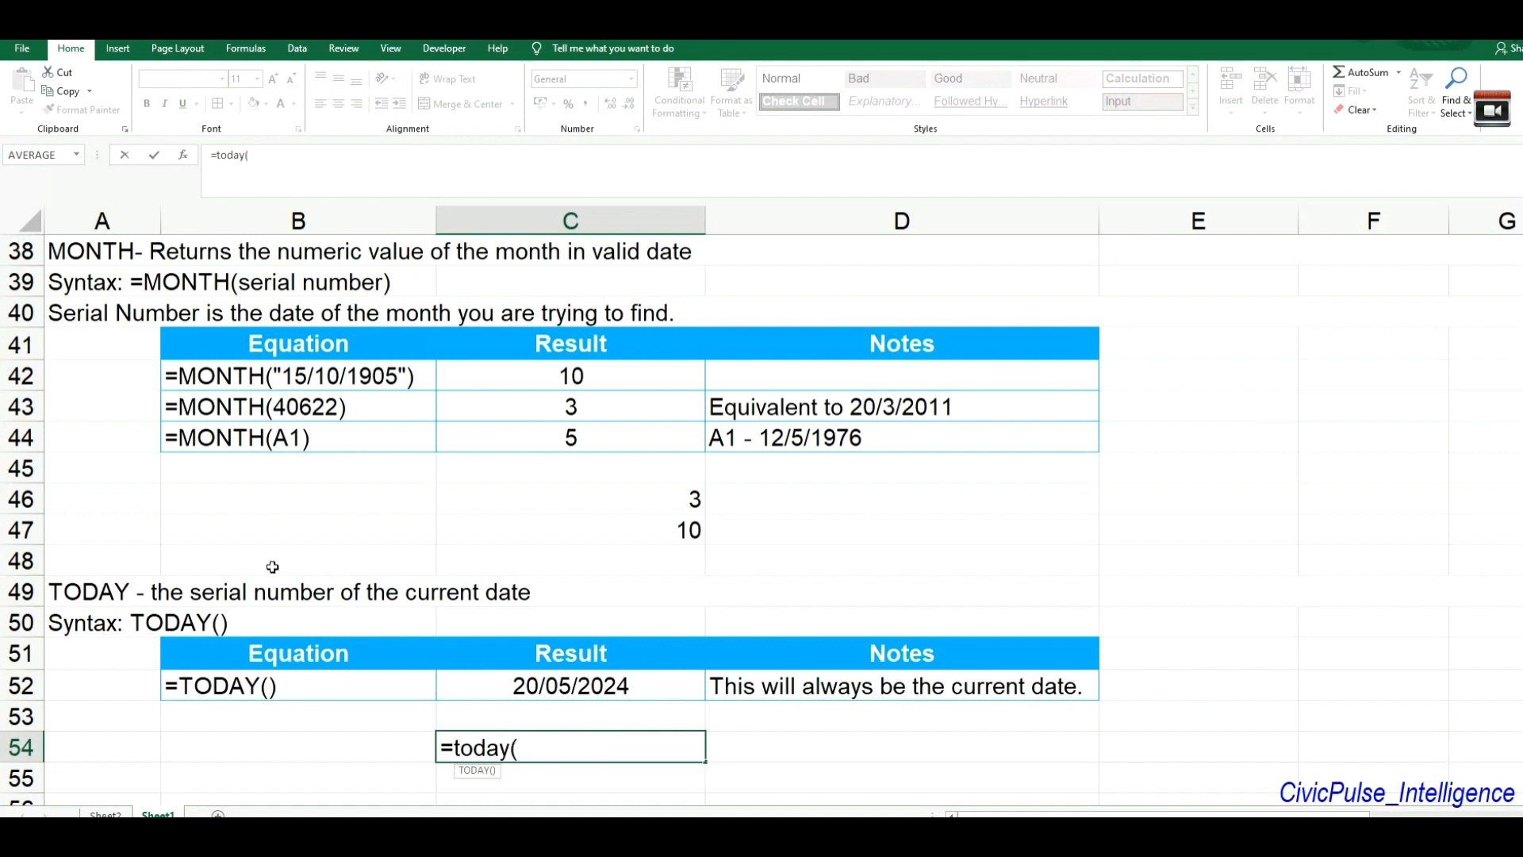
{"action": "type", "text": ")"}
{"action": "key", "text": "Return"}
{"action": "key", "text": "Up"}
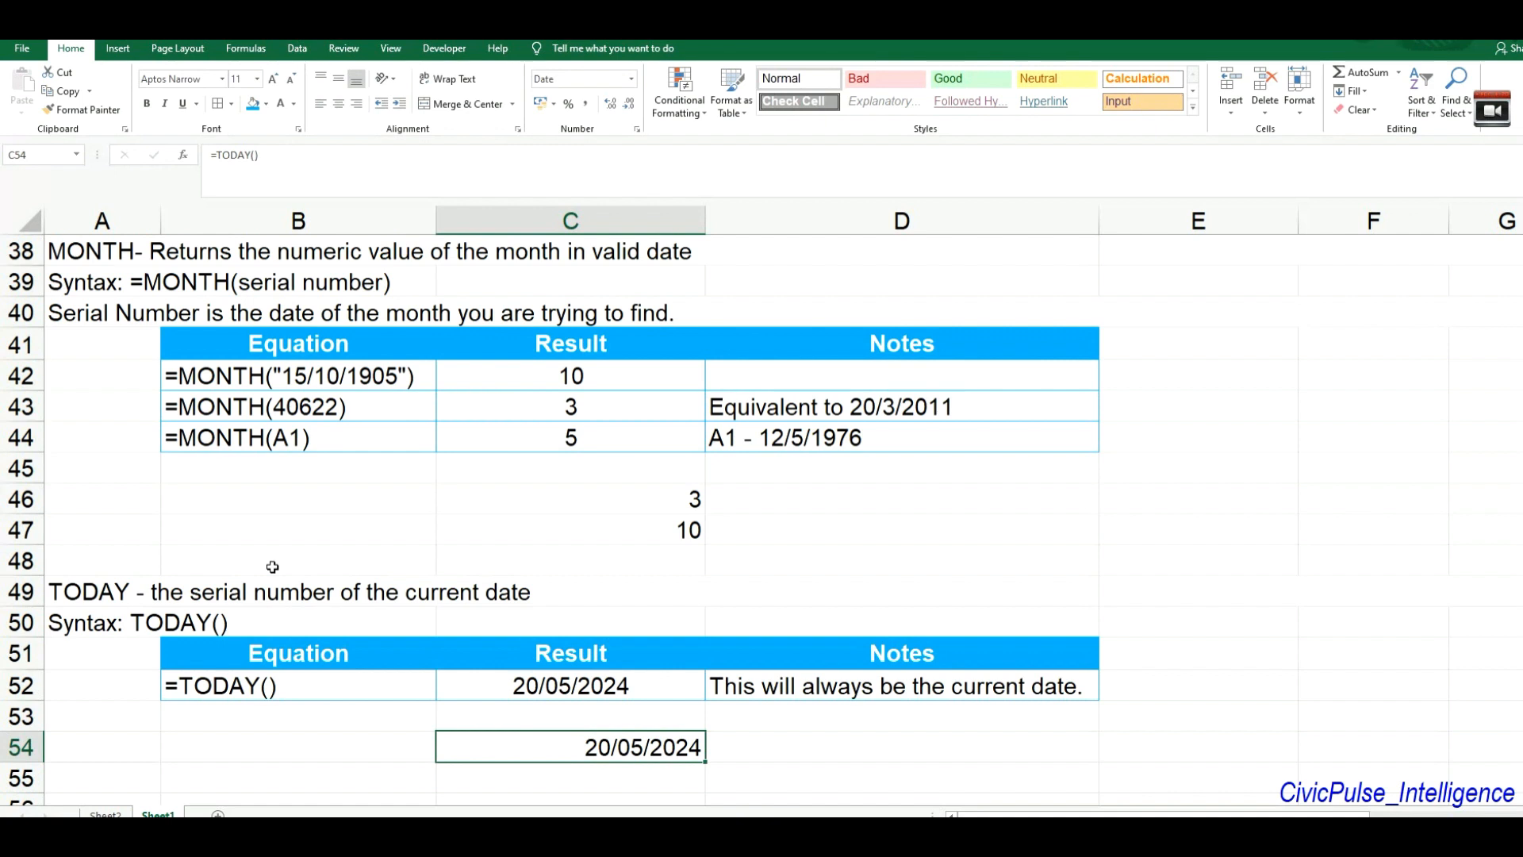
{"action": "key", "text": "Up"}
{"action": "key", "text": "Down"}
{"action": "key", "text": "Down"}
{"action": "key", "text": "Up"}
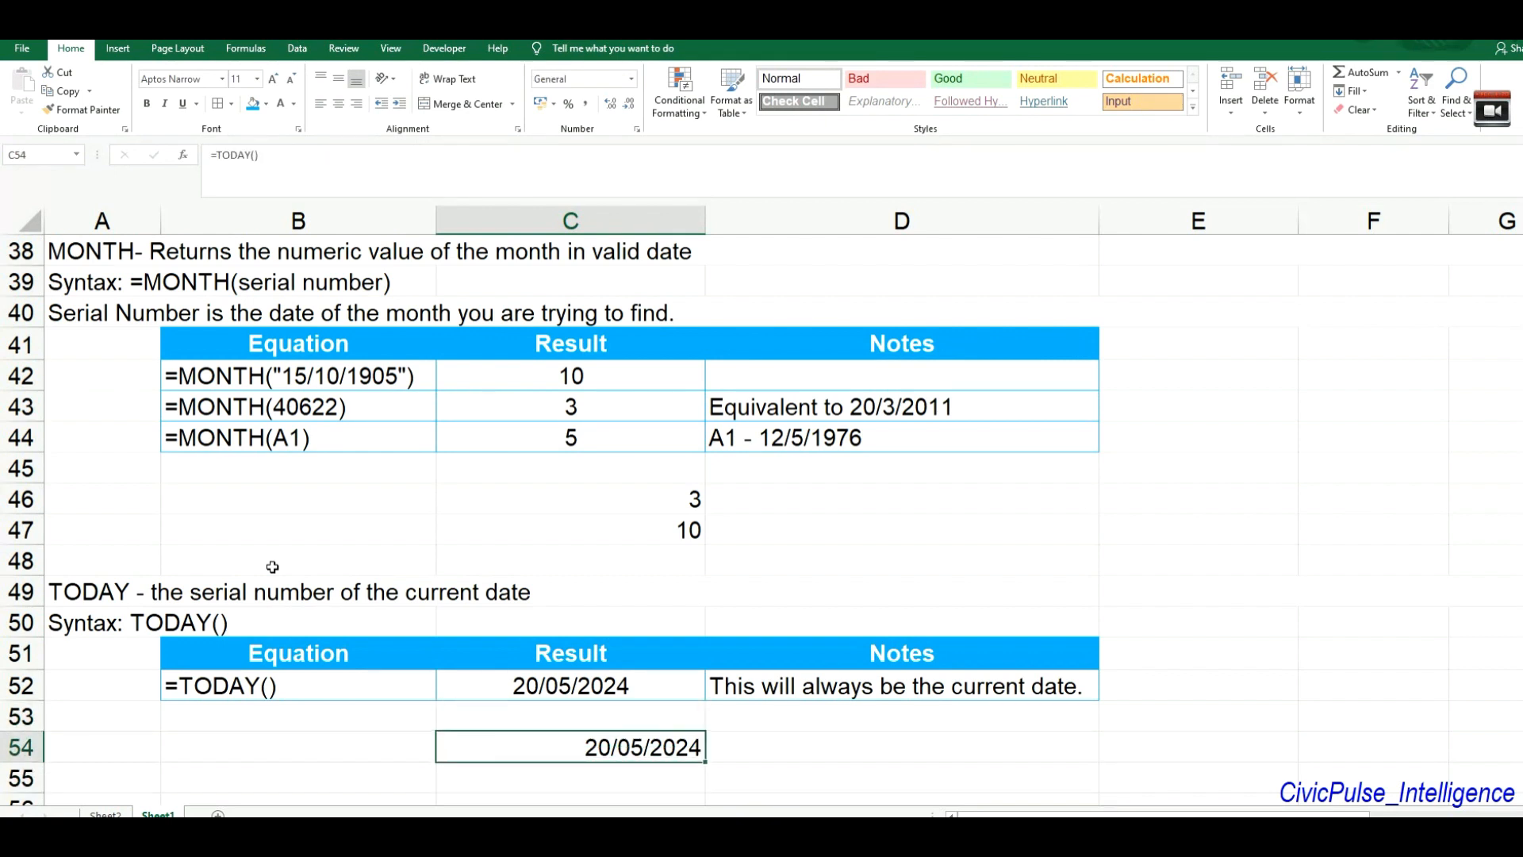